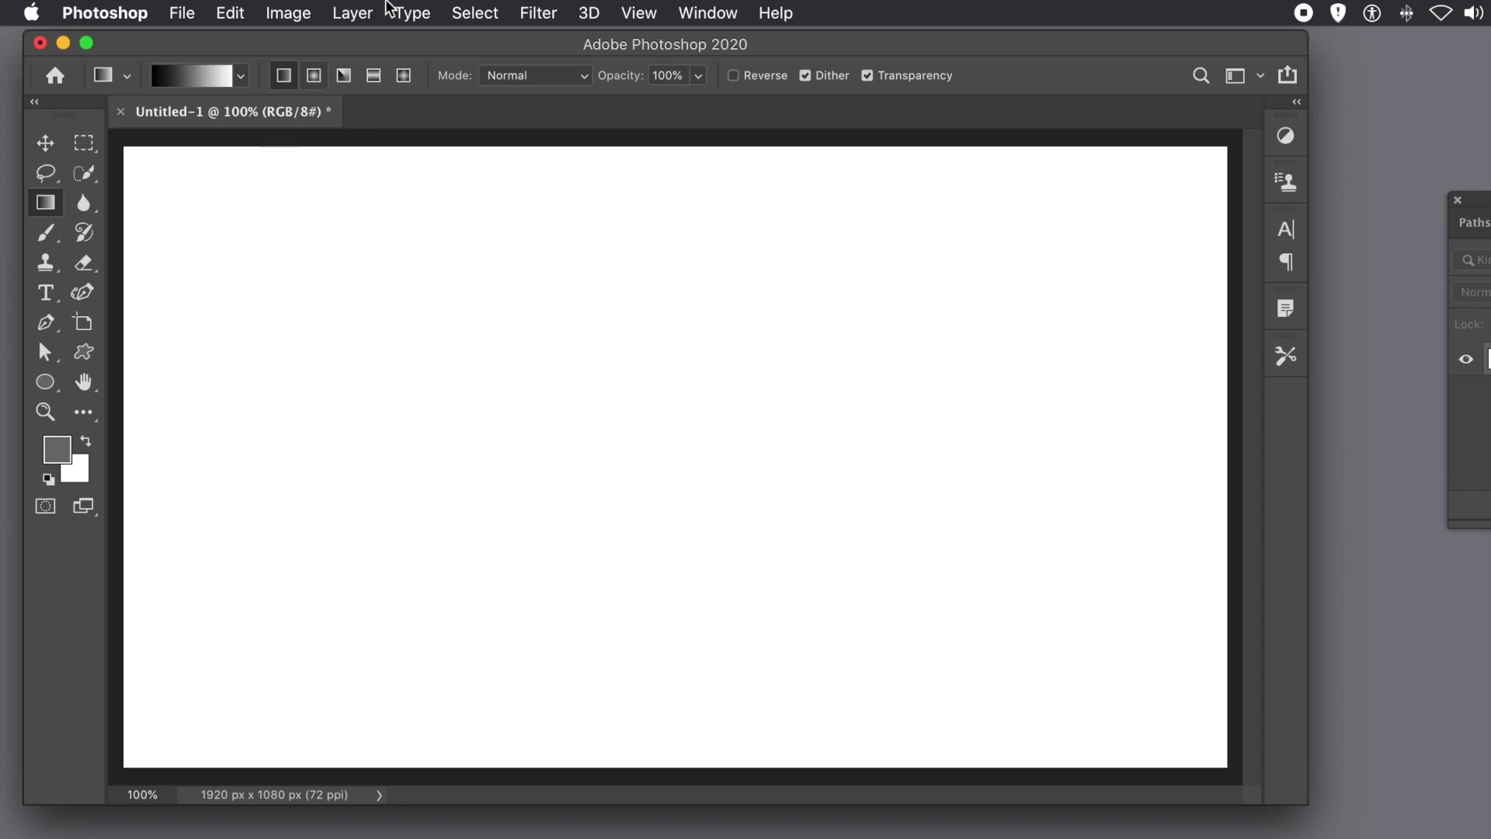
- Add an empty layer above the background, keeping the default name Layer 1
left_click(353, 13)
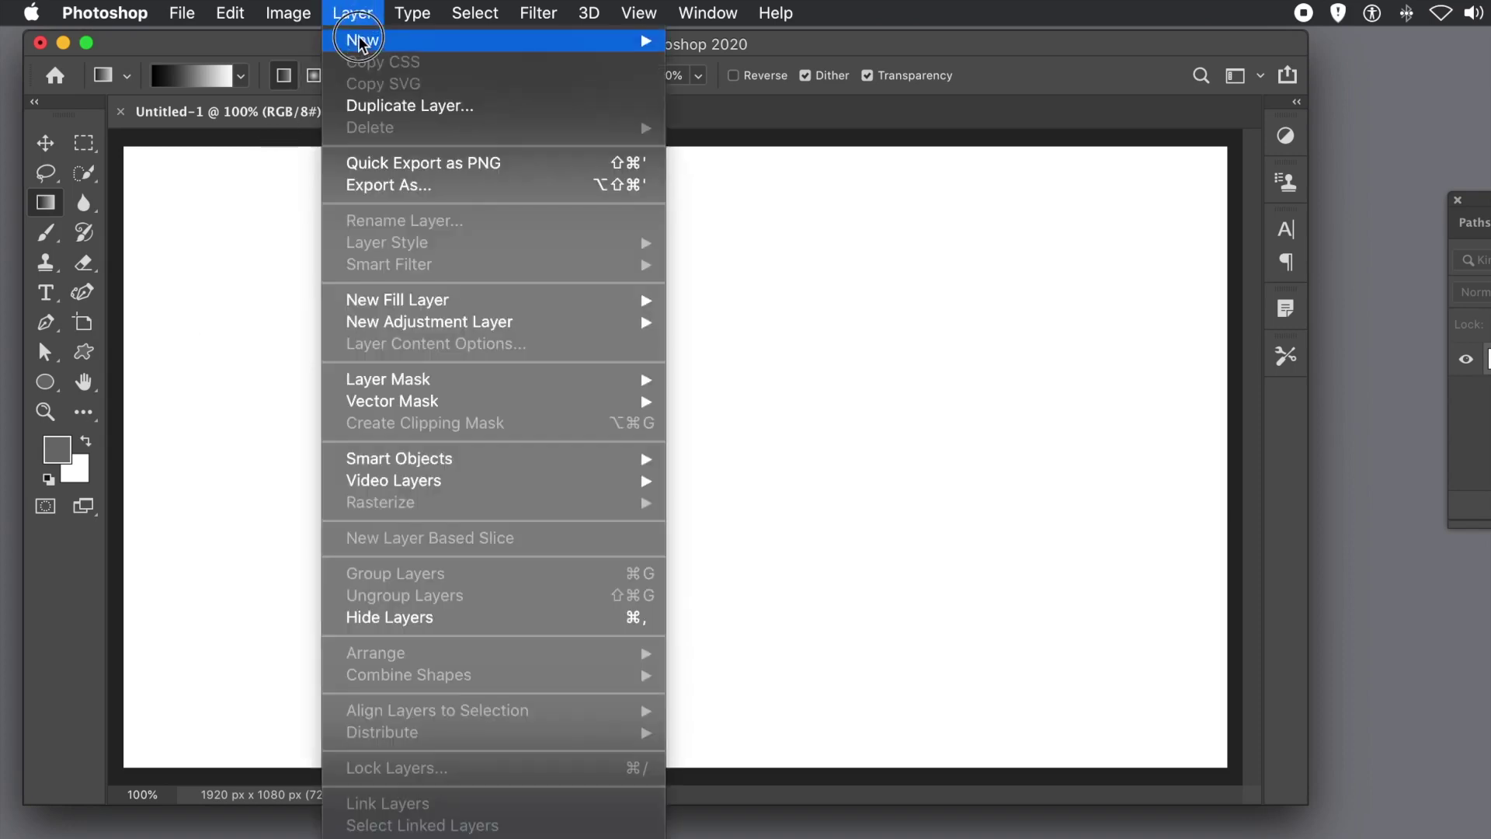
mouse_move(361, 42)
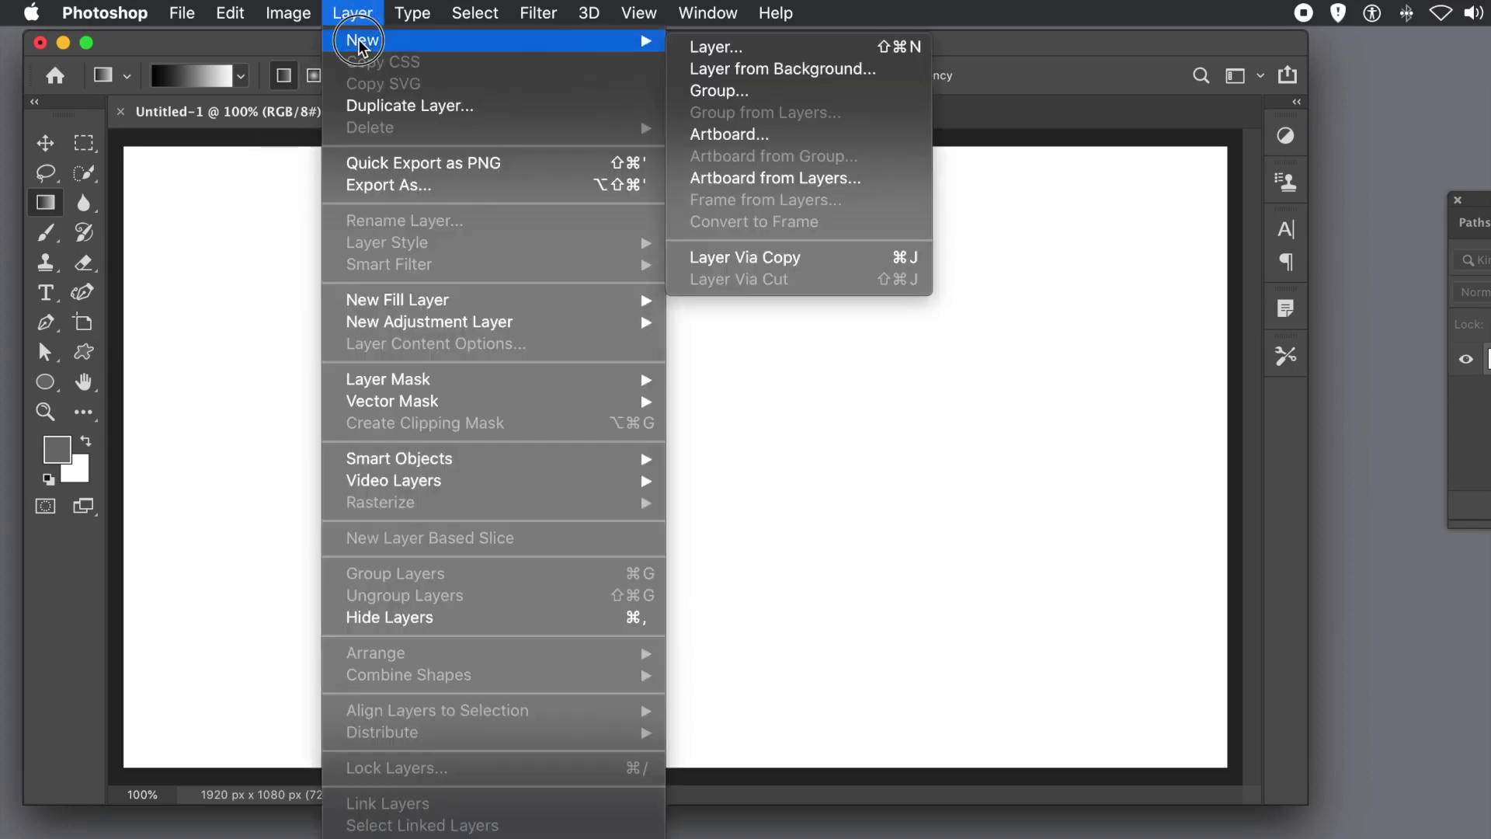
left_click(710, 48)
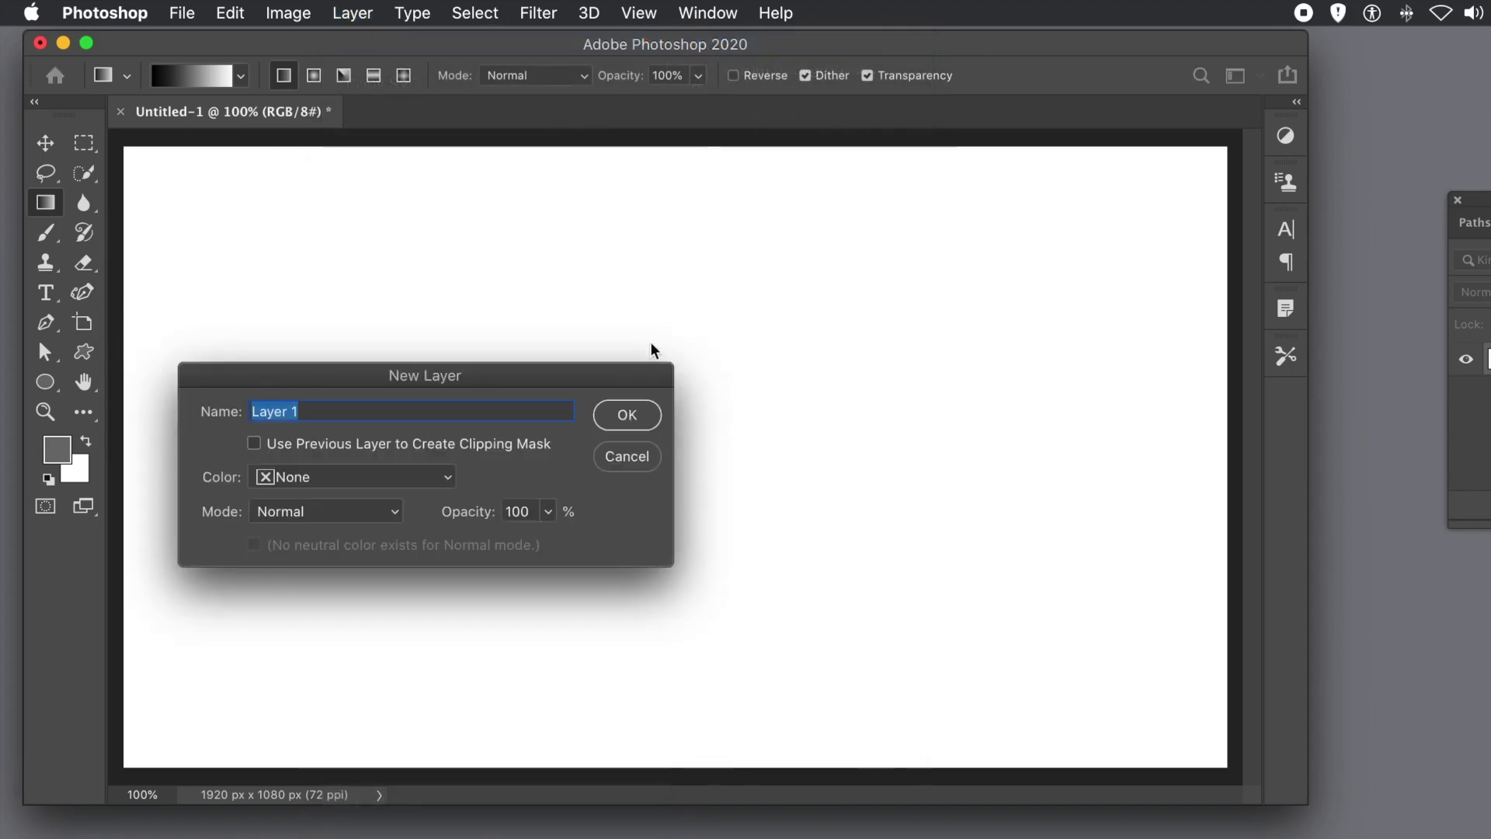
left_click(627, 415)
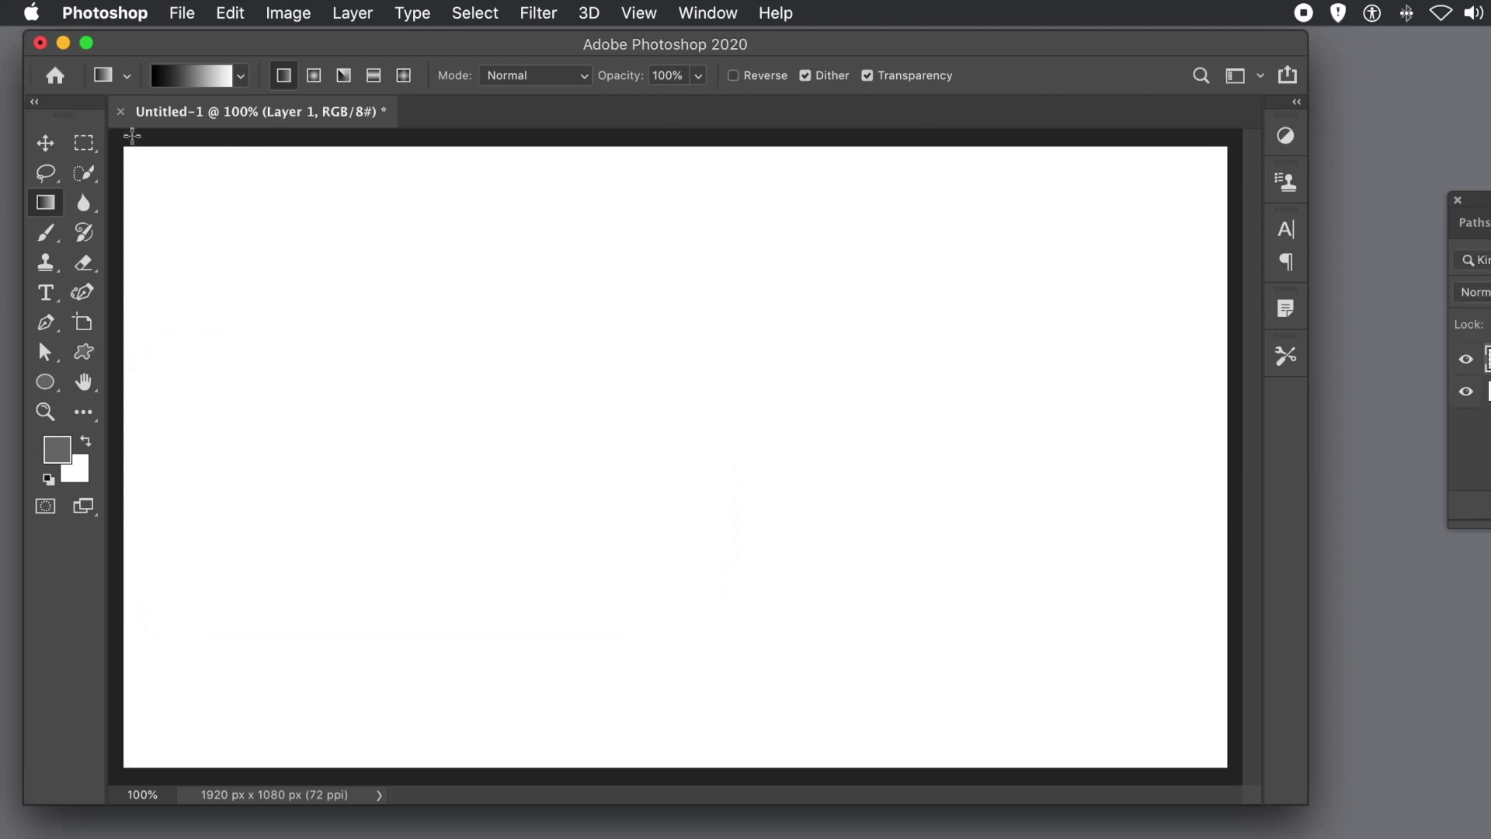
- Select a thin full-height strip at the left edge and fill it with a top-to-bottom black-to-white gradient
left_click(85, 143)
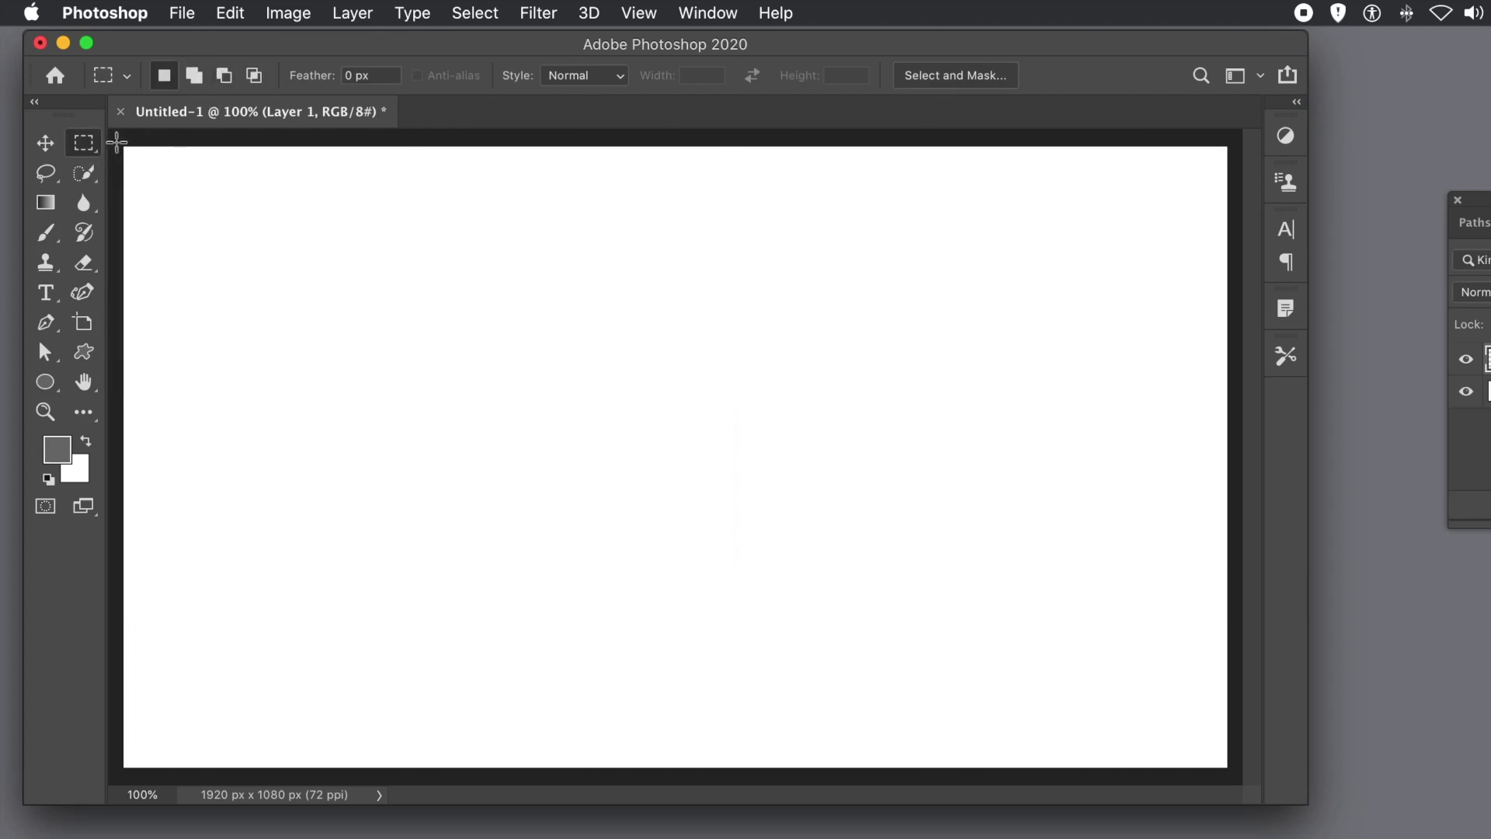
left_click_drag(117, 143, 161, 775)
left_click(45, 203)
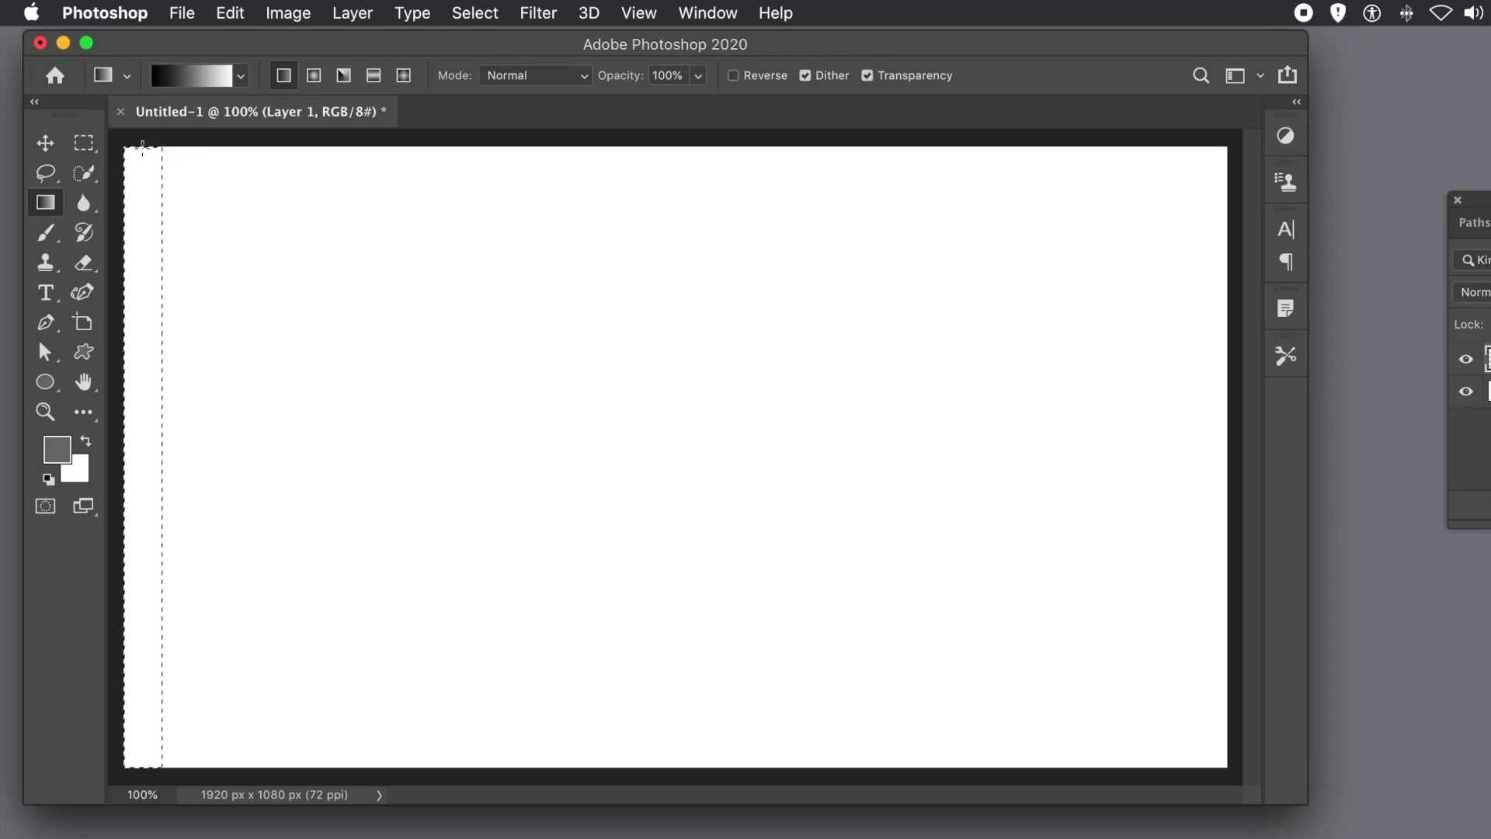
left_click_drag(144, 146, 146, 770)
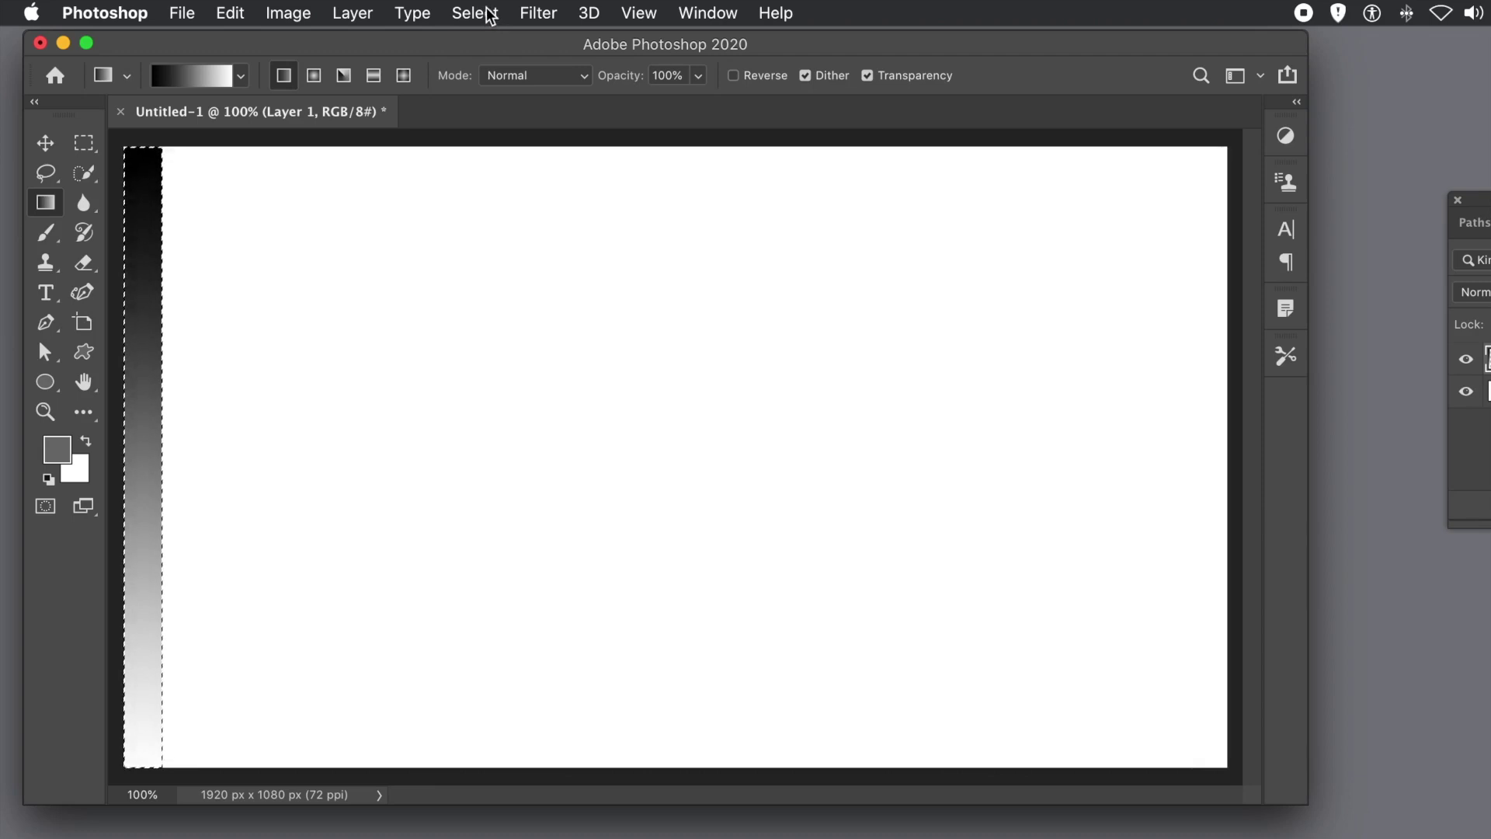
- Shift the selection right and scale it to 200% width, covering the strip plus an equal gap
left_click(489, 16)
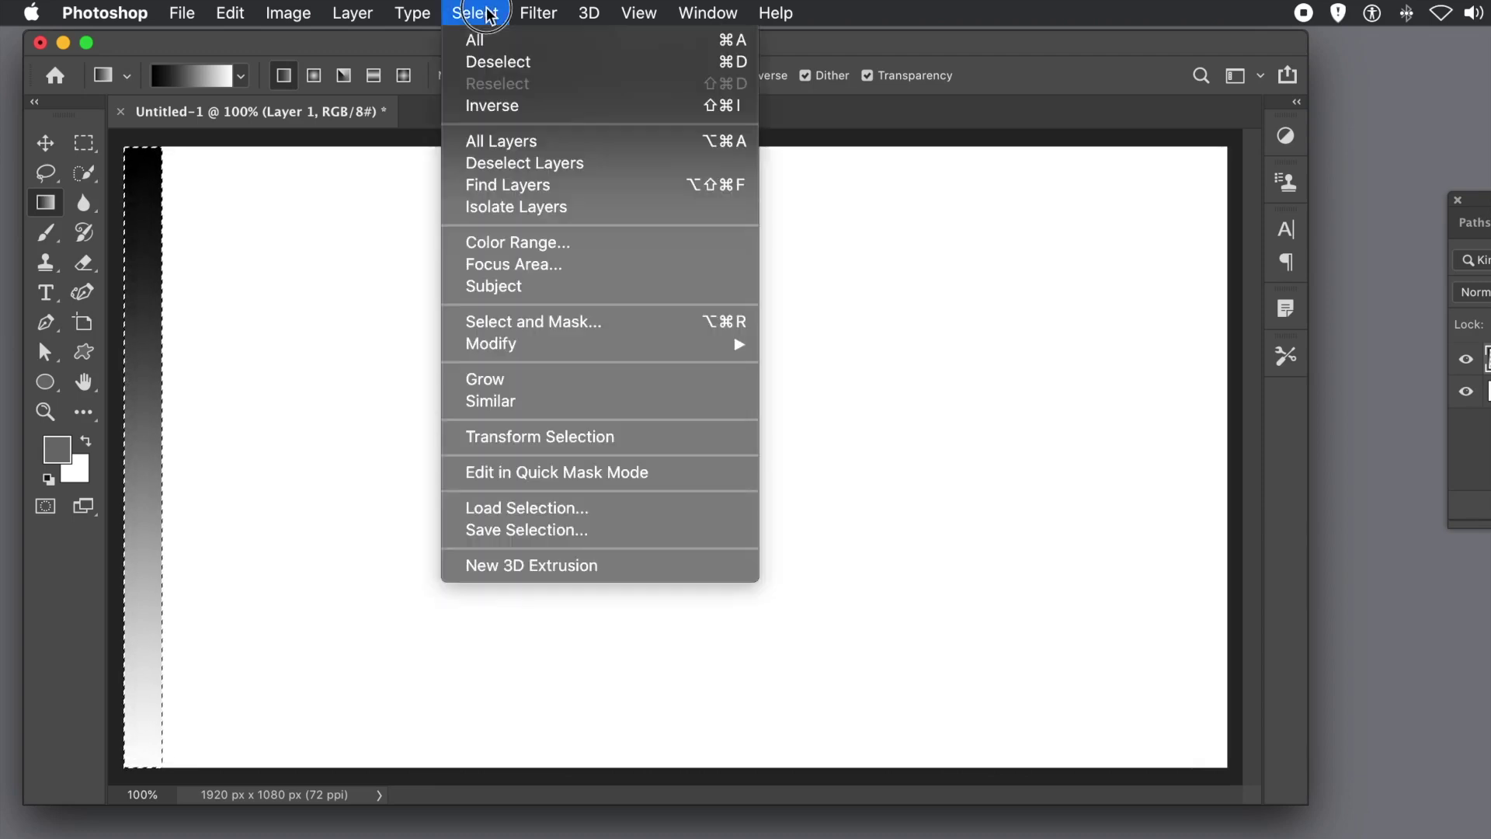
left_click(527, 449)
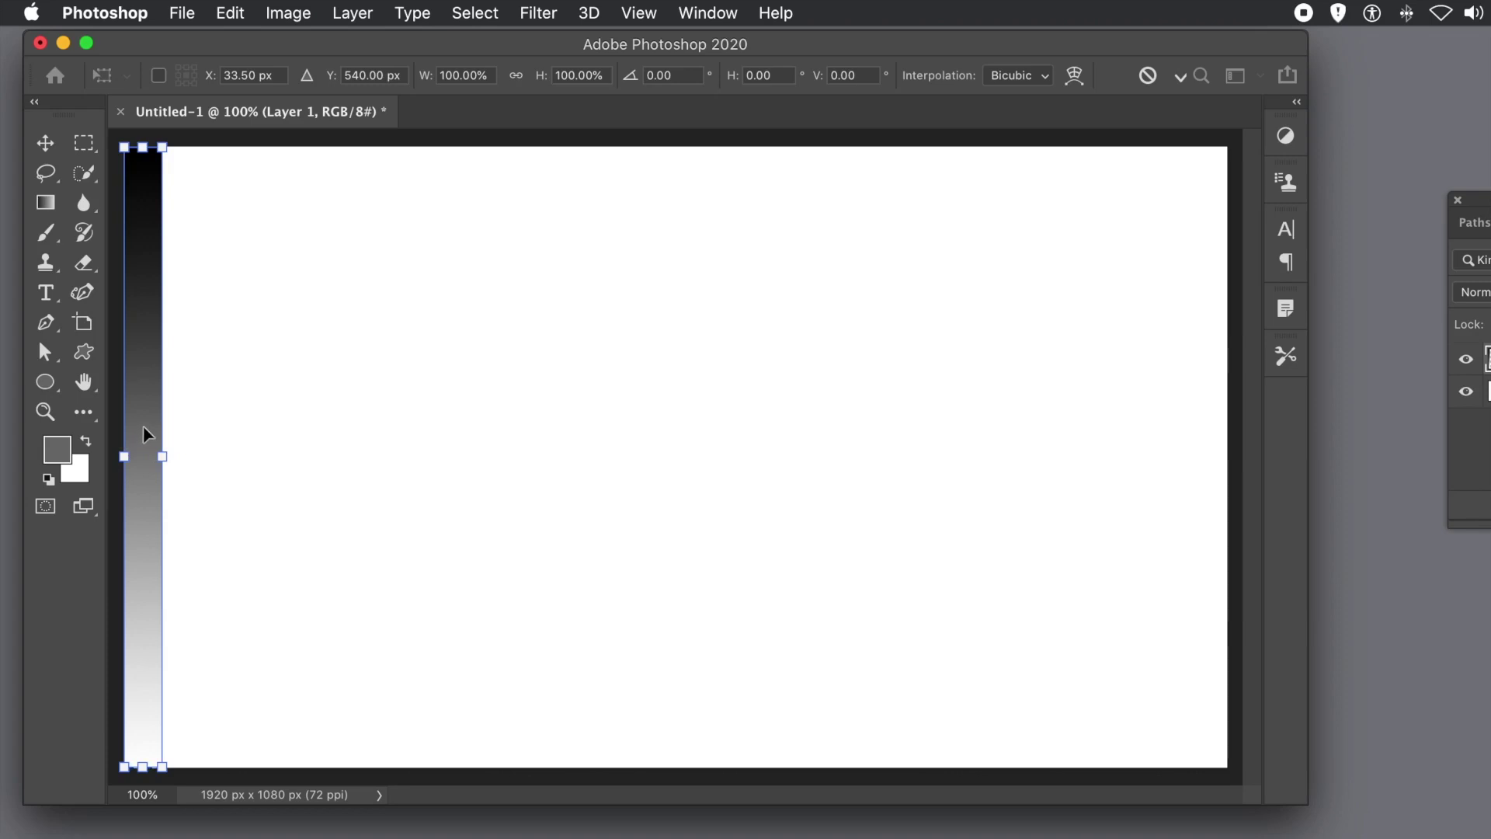
left_click_drag(143, 426, 179, 426)
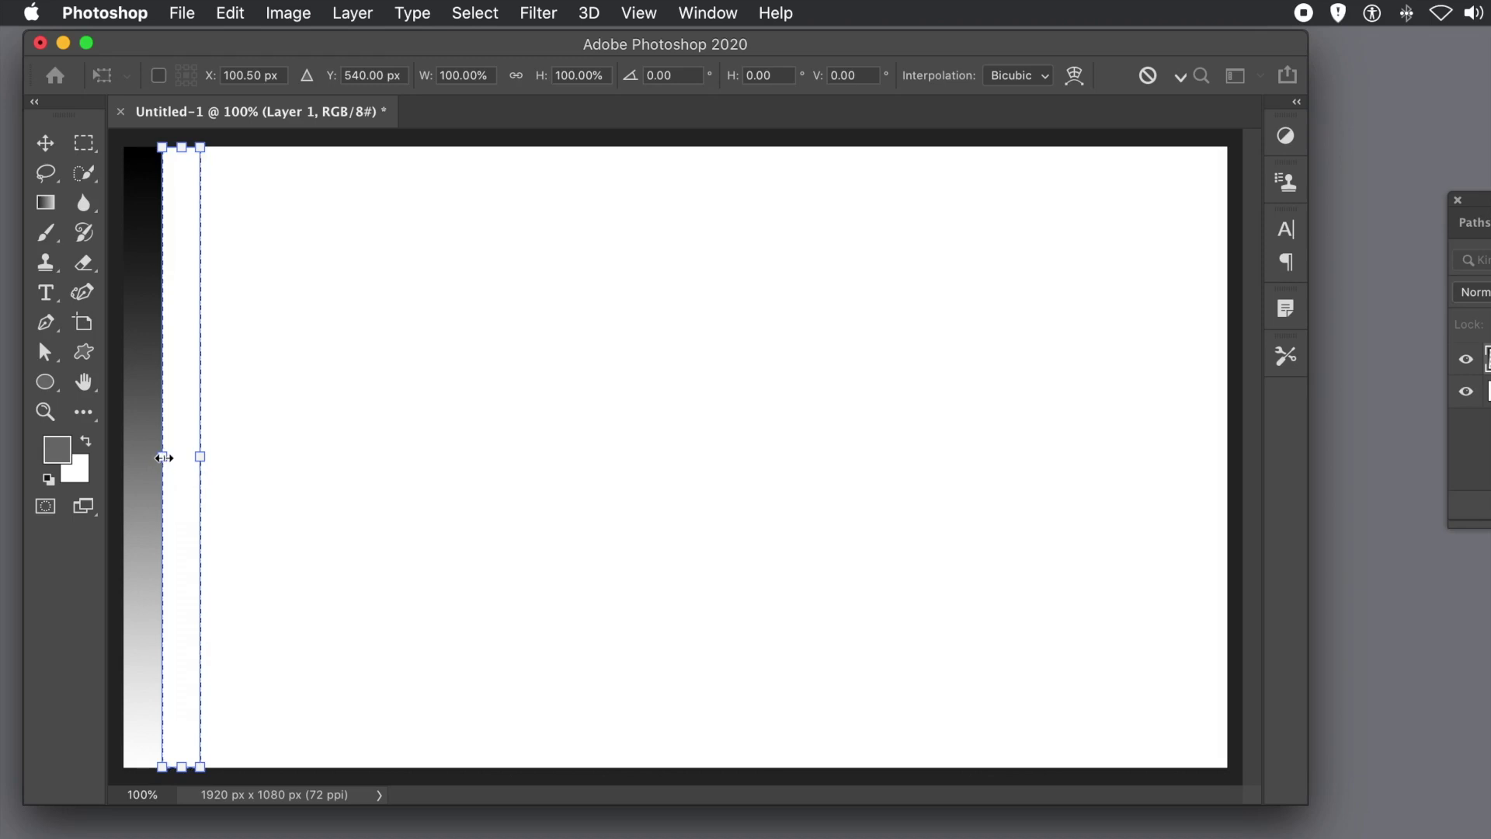
left_click_drag(163, 457, 124, 457)
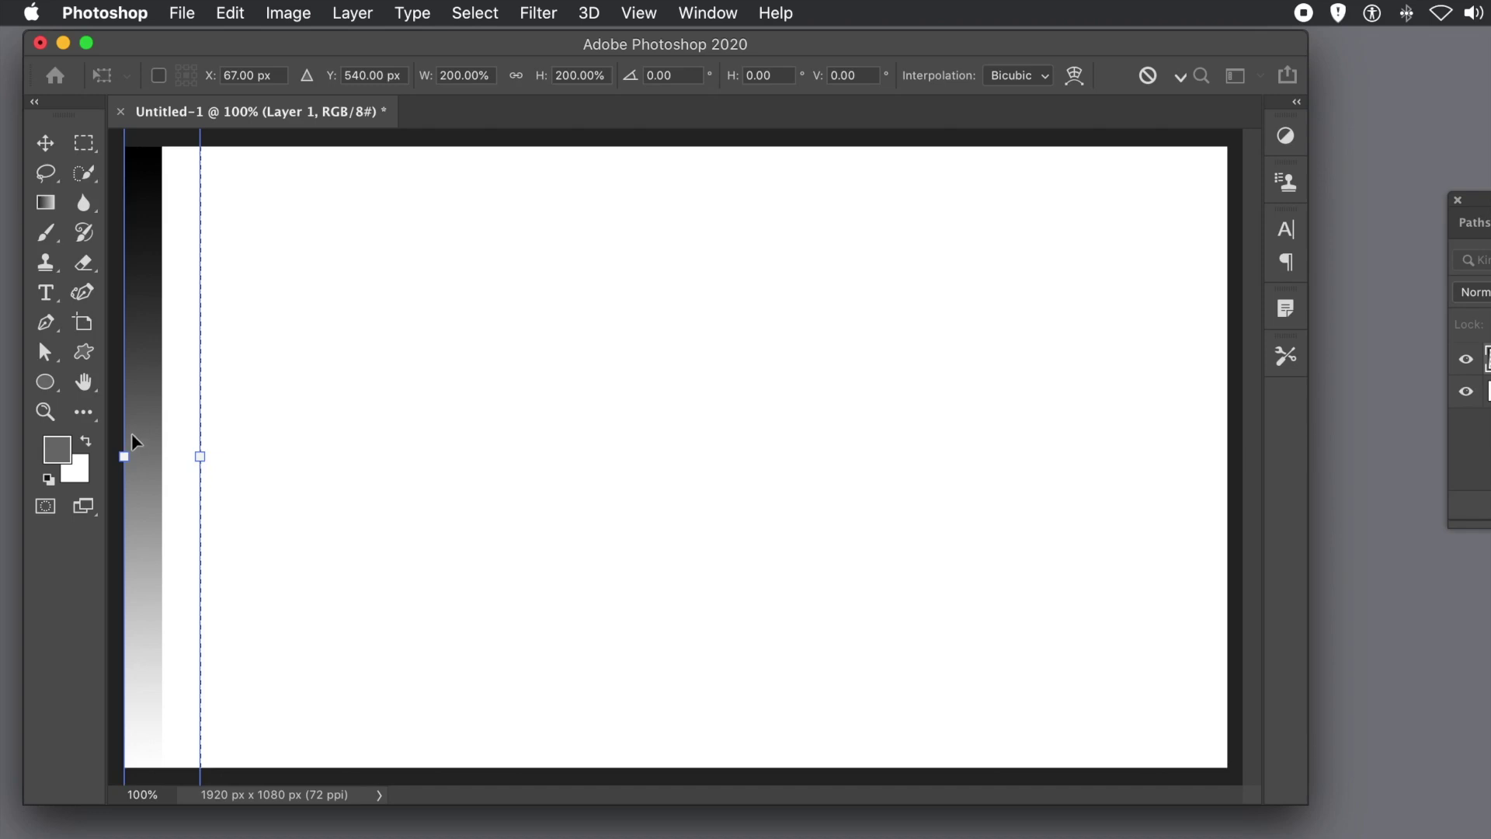
key("Return")
key("g")
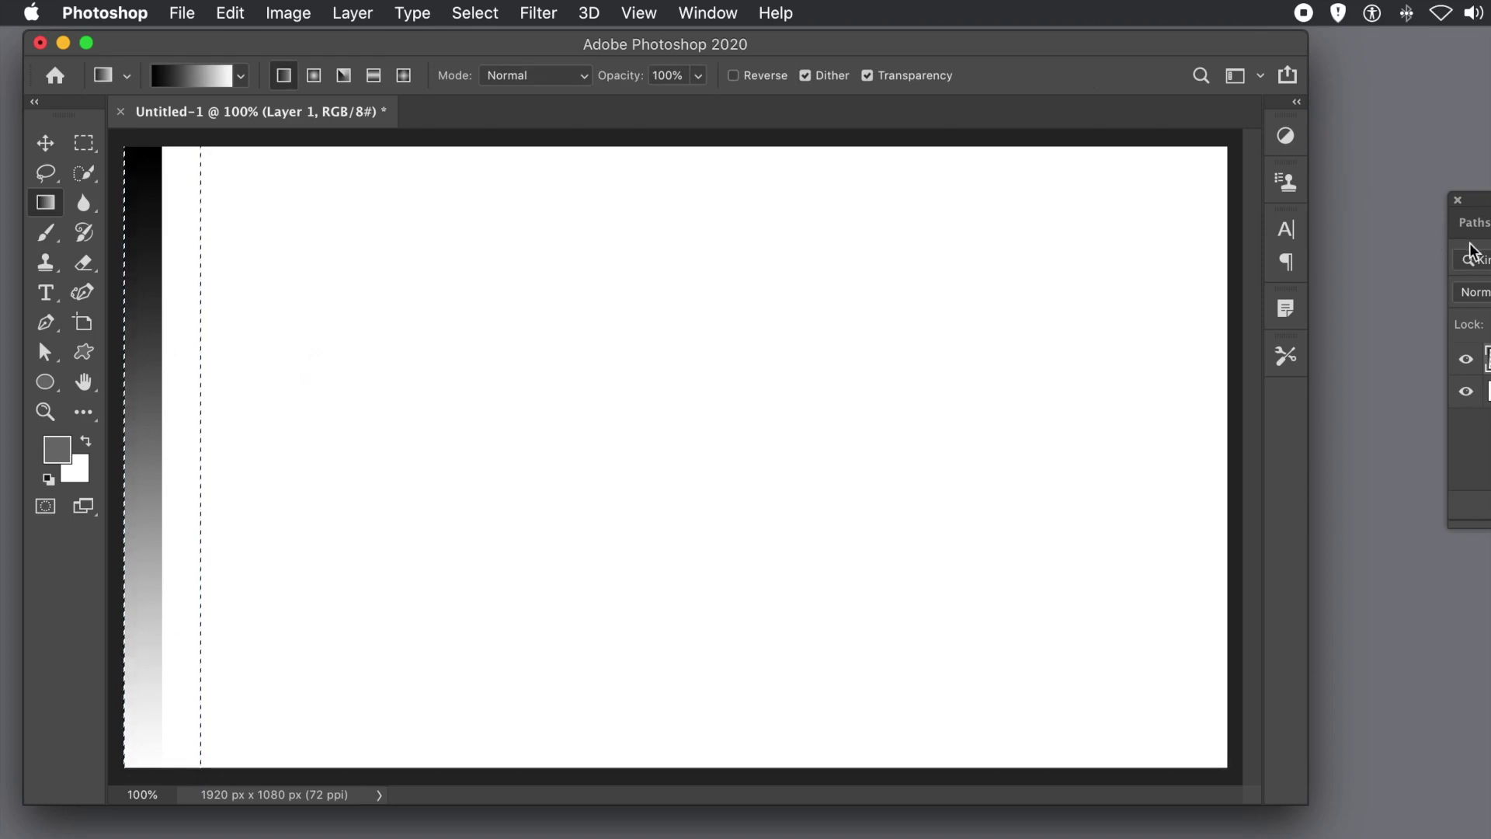
- Delete the white Background layer, leaving Layer 1's gradient strip over transparency
left_click_drag(1485, 225, 432, 237)
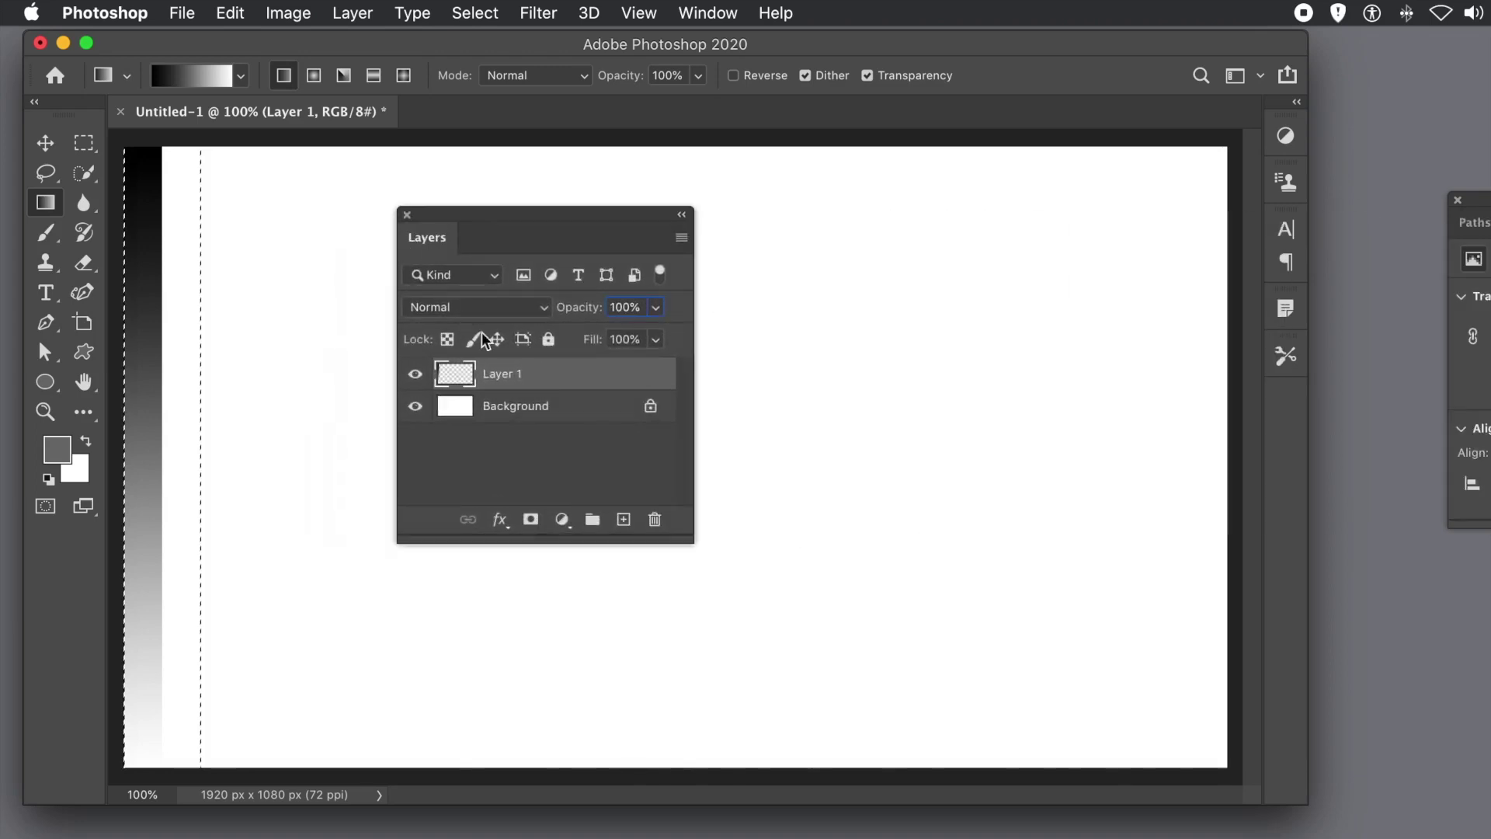
left_click(705, 15)
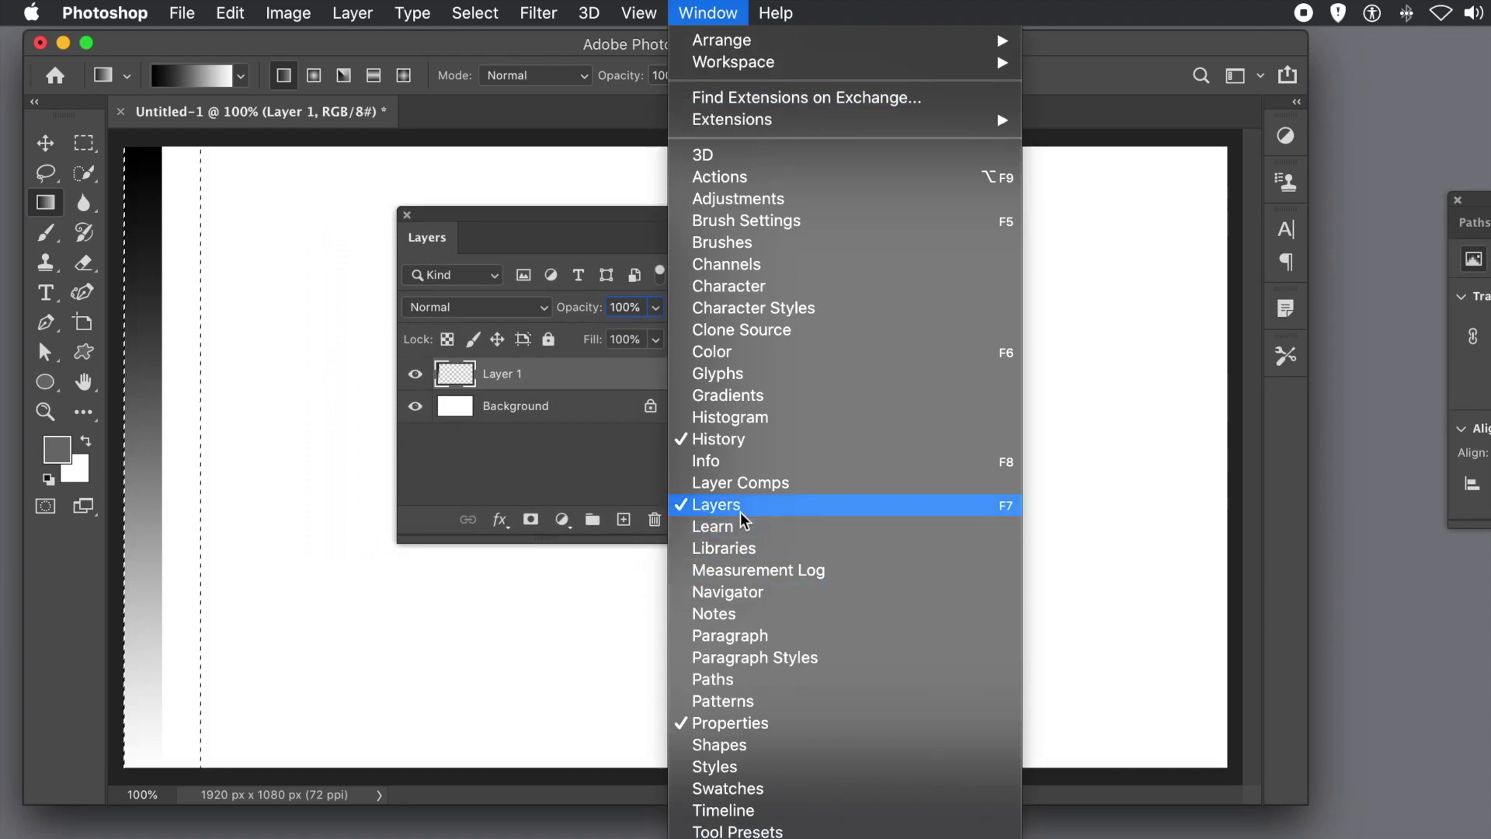
left_click(584, 101)
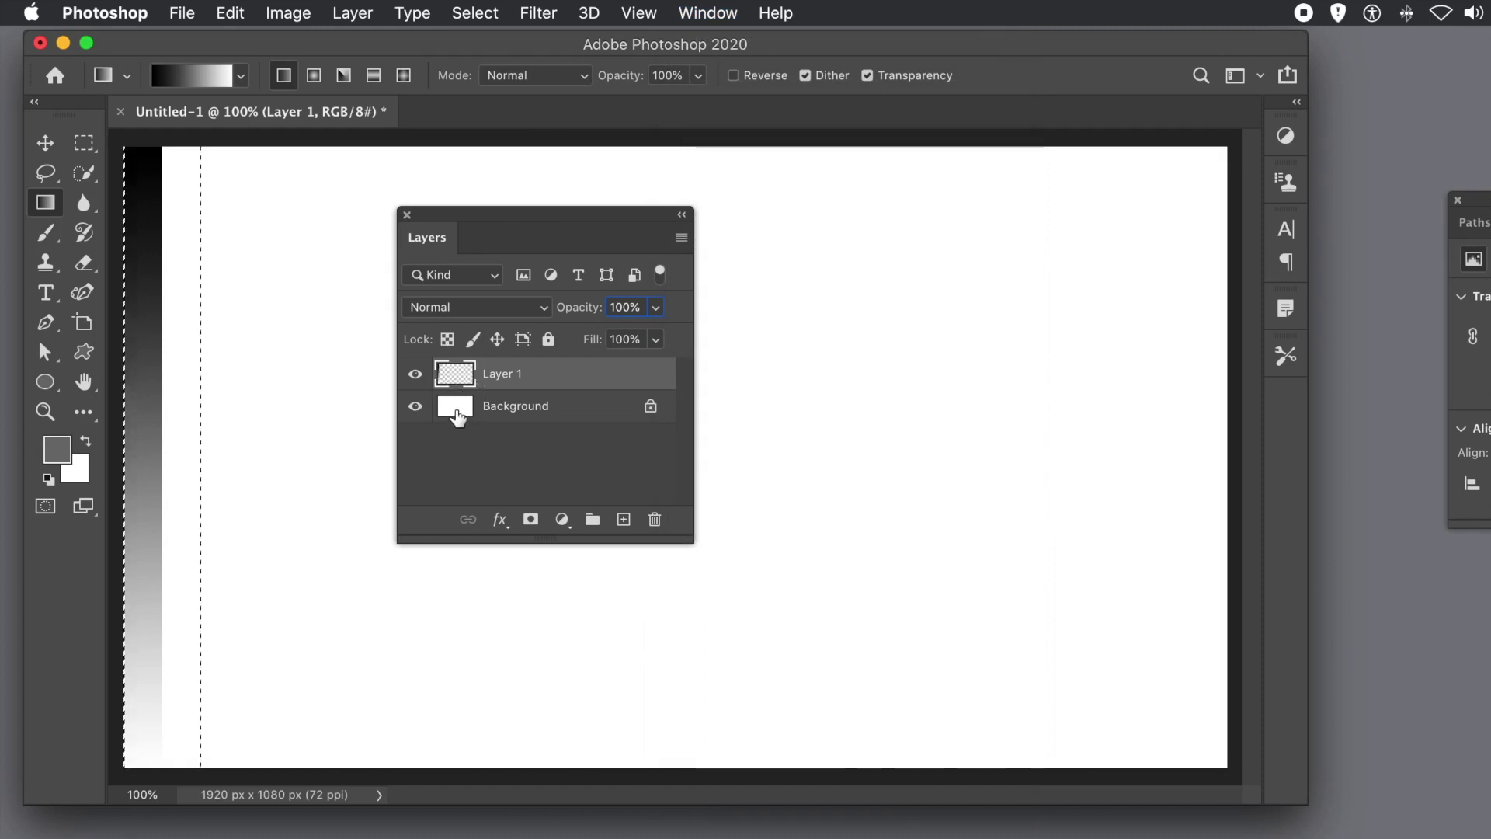
left_click(455, 409)
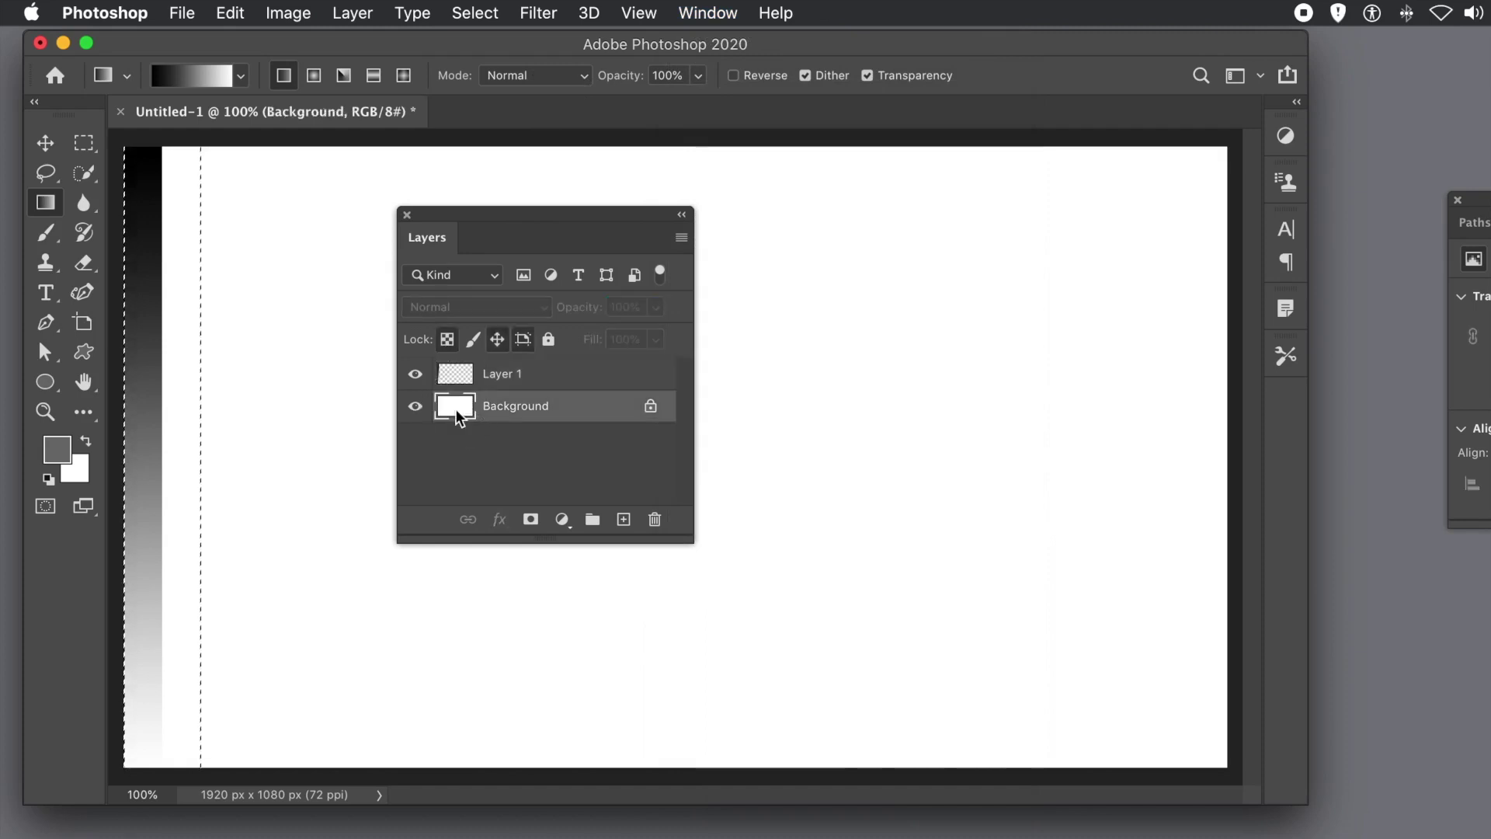
left_click(656, 521)
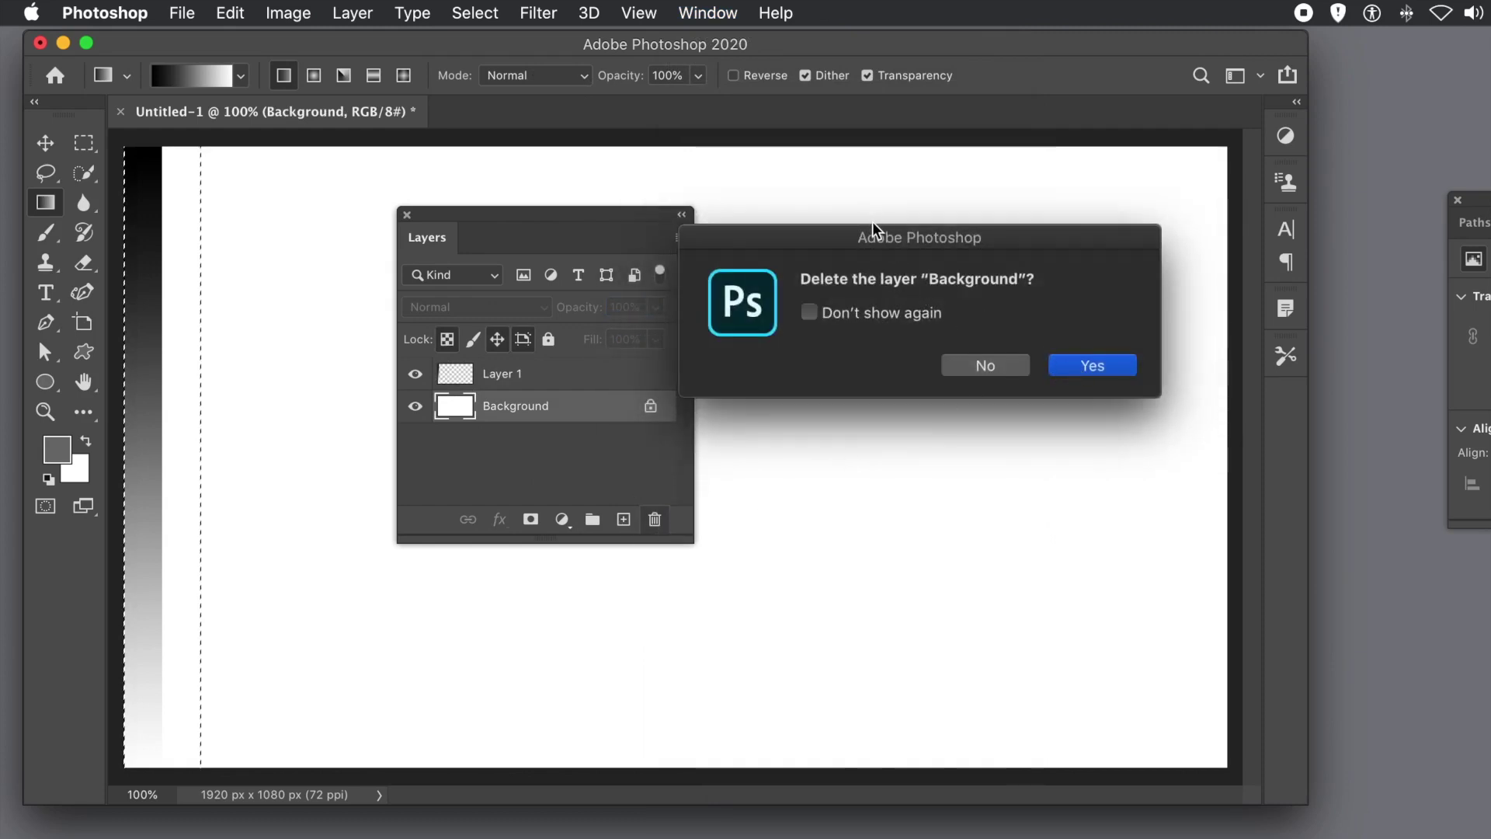
left_click_drag(851, 232, 455, 242)
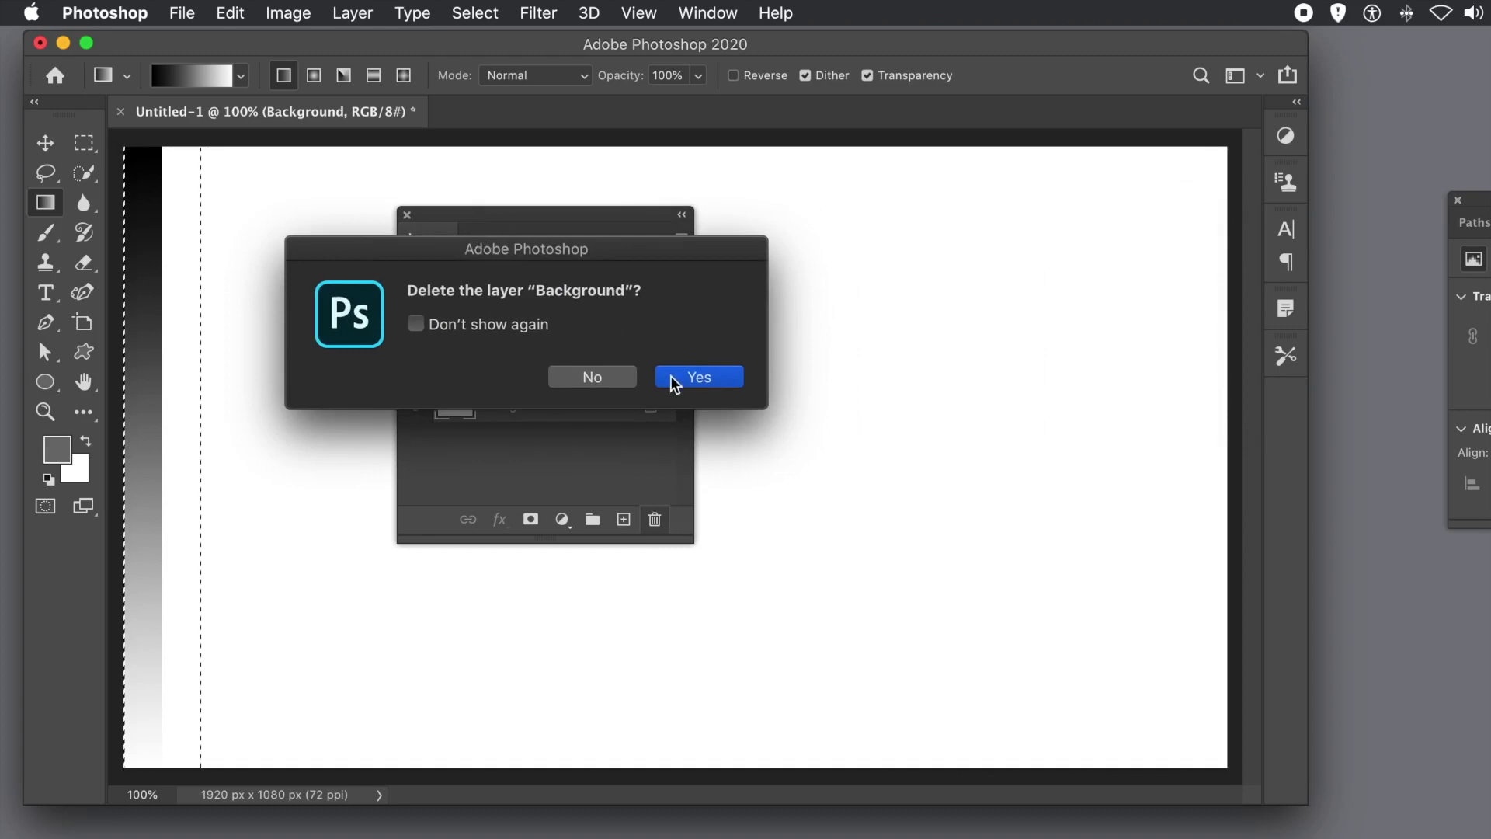
left_click(714, 379)
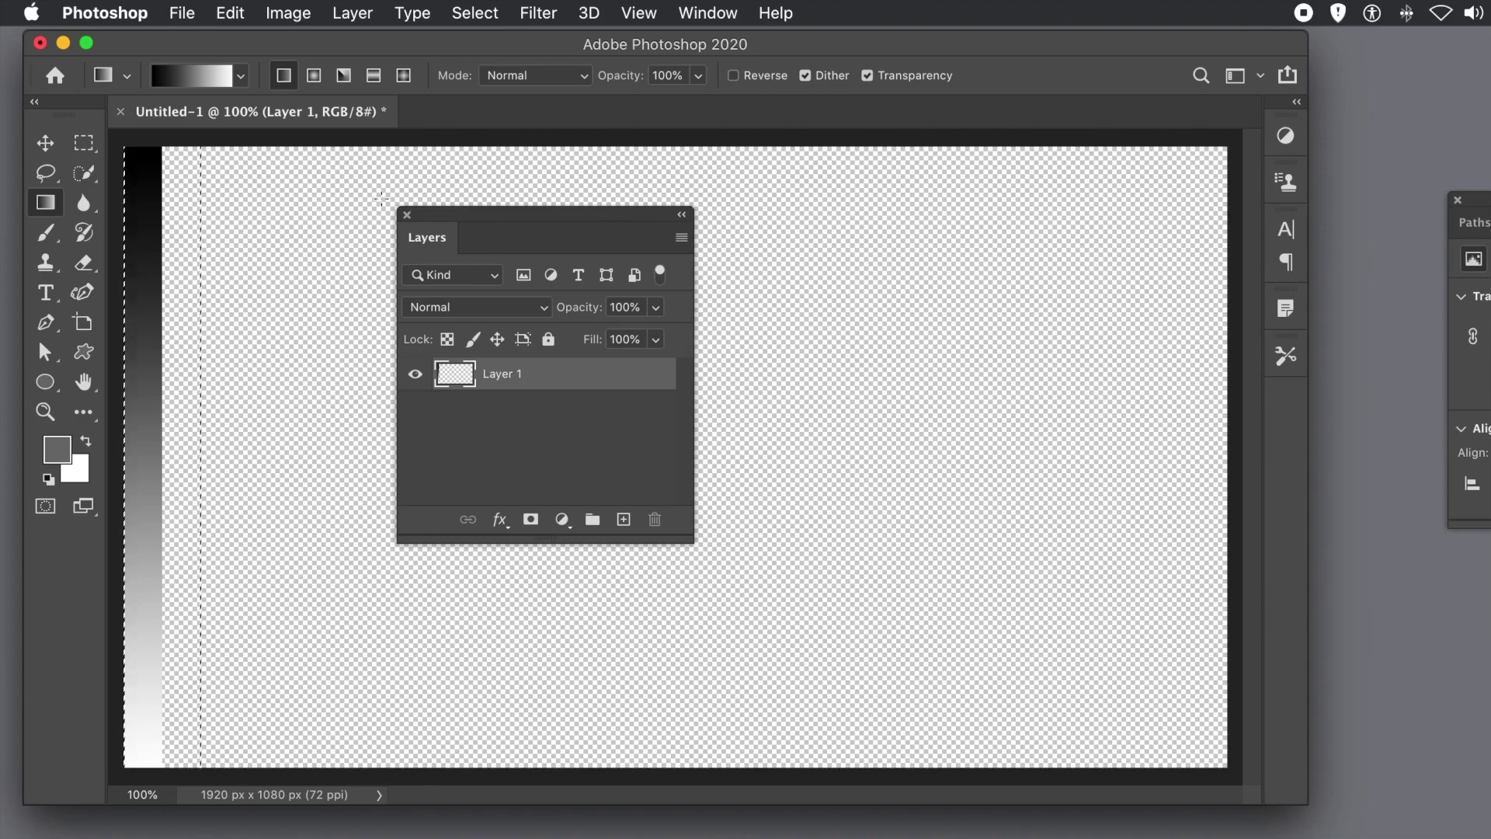
left_click_drag(475, 216, 798, 231)
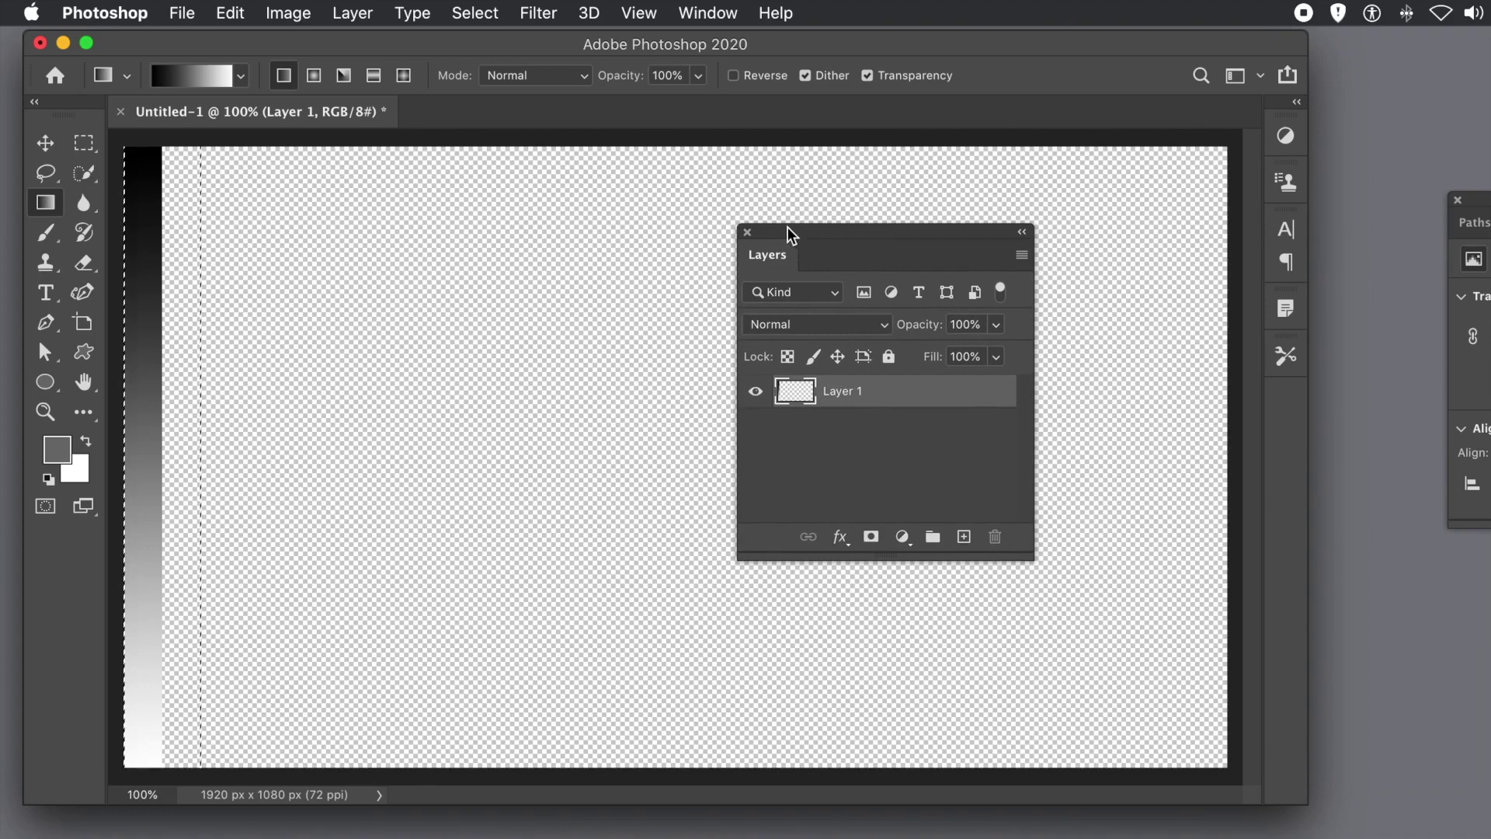
- Define the selected strip and gap as Pattern 22
left_click(240, 13)
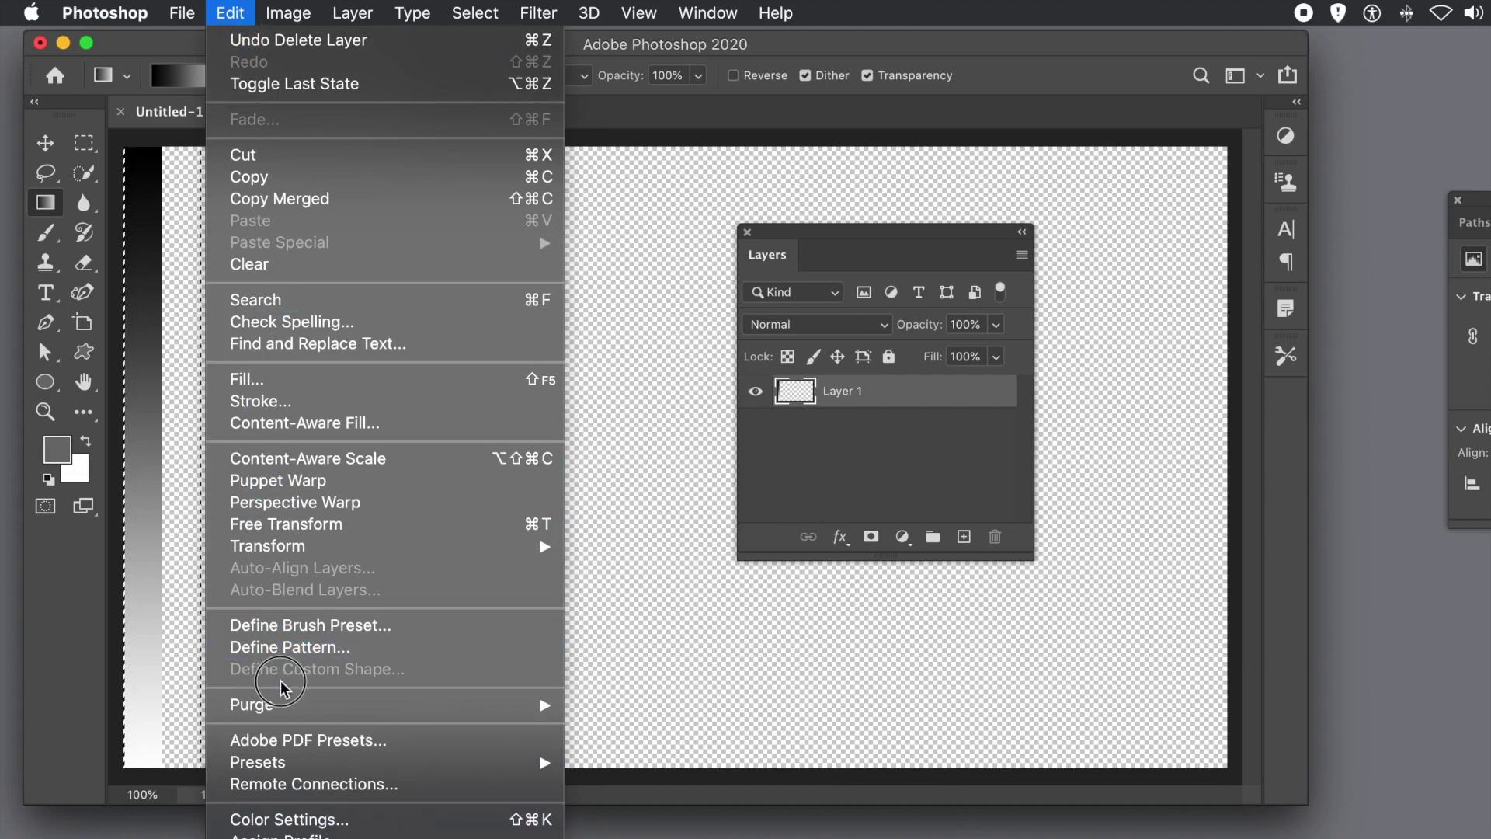
left_click(308, 649)
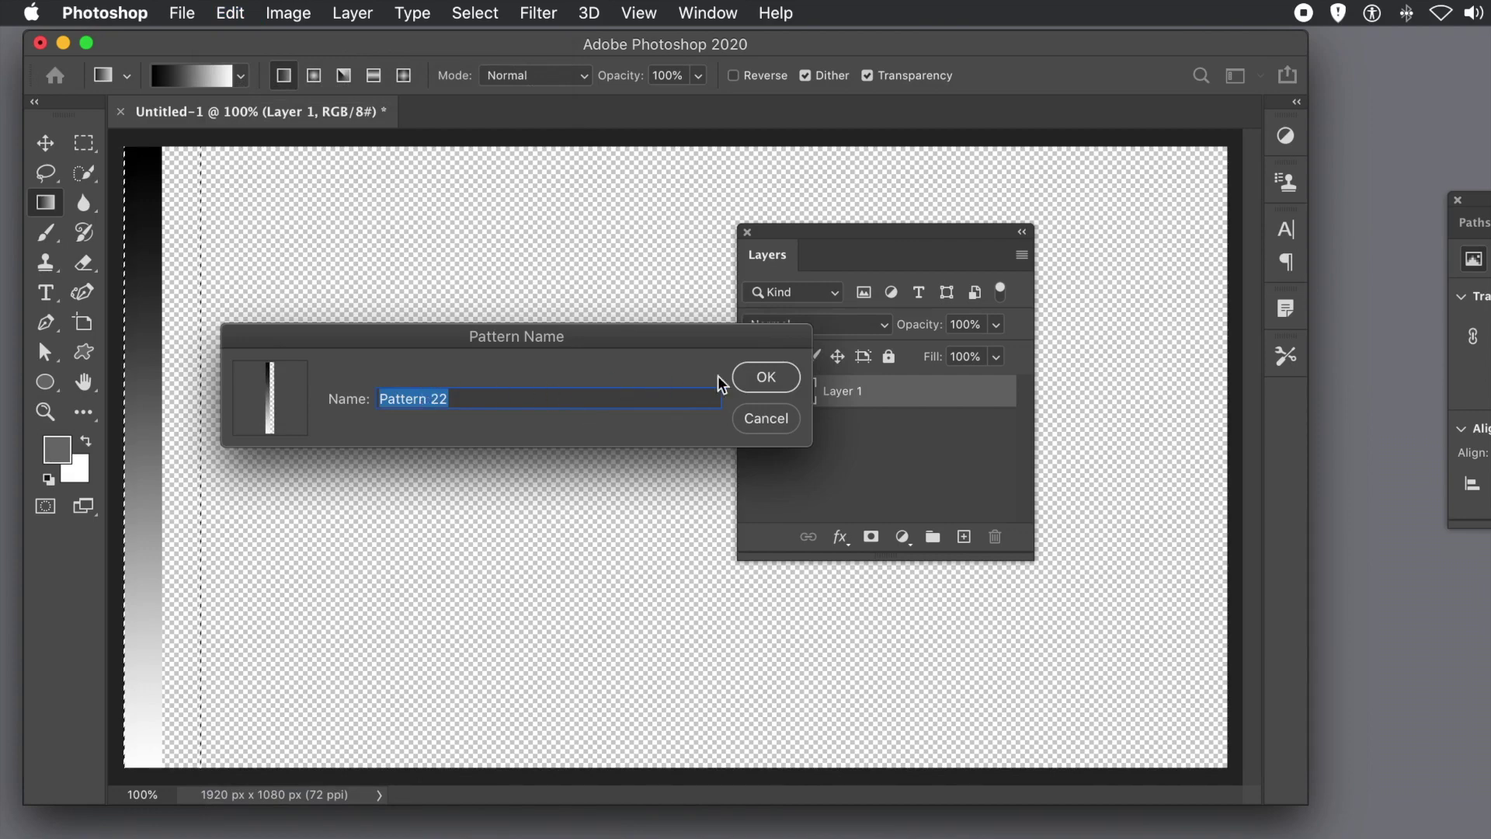
left_click(767, 378)
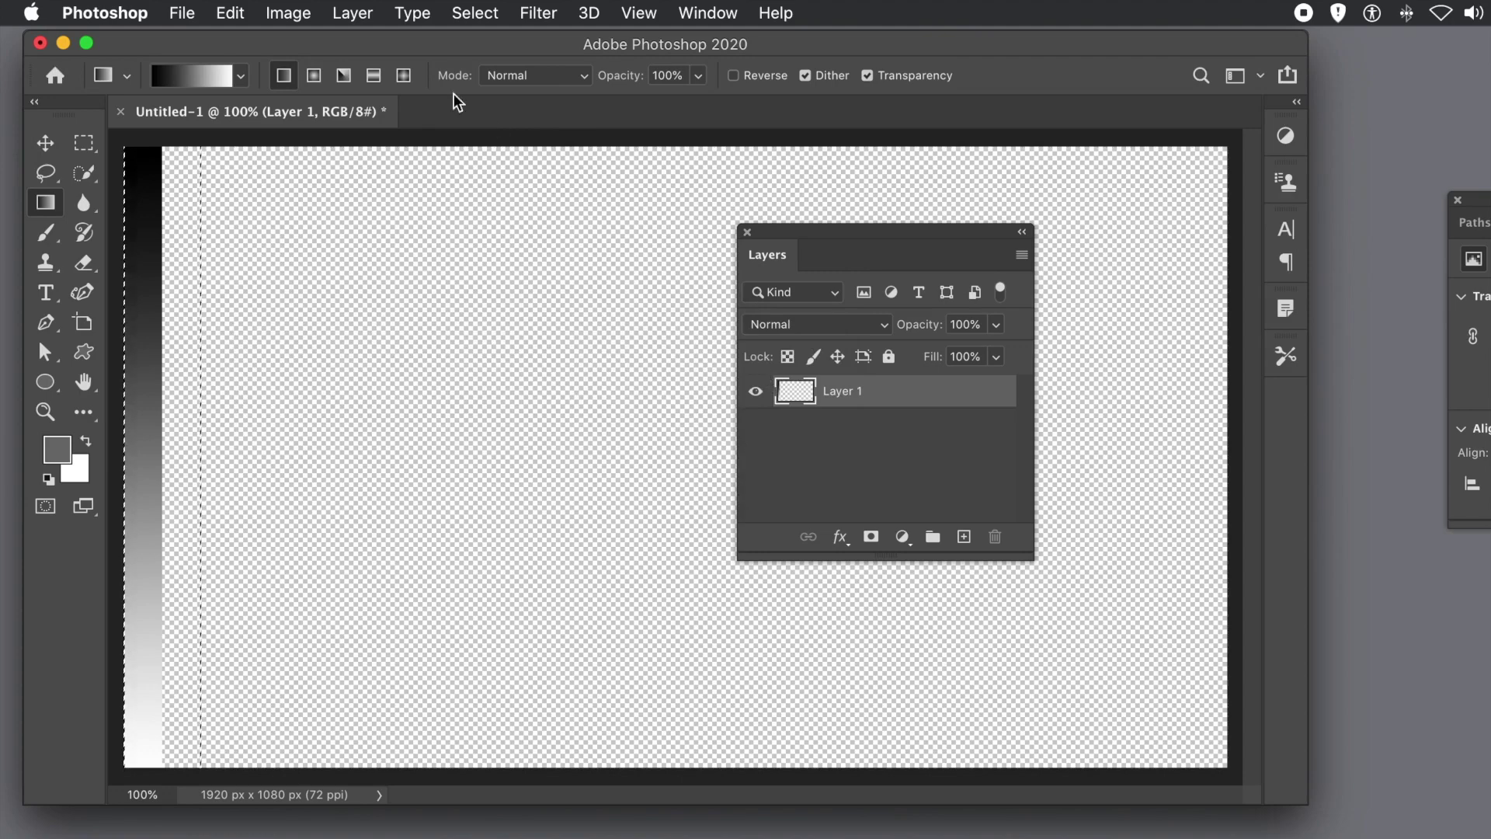
- Deselect and undo back to the blank white canvas with Background restored
left_click(487, 24)
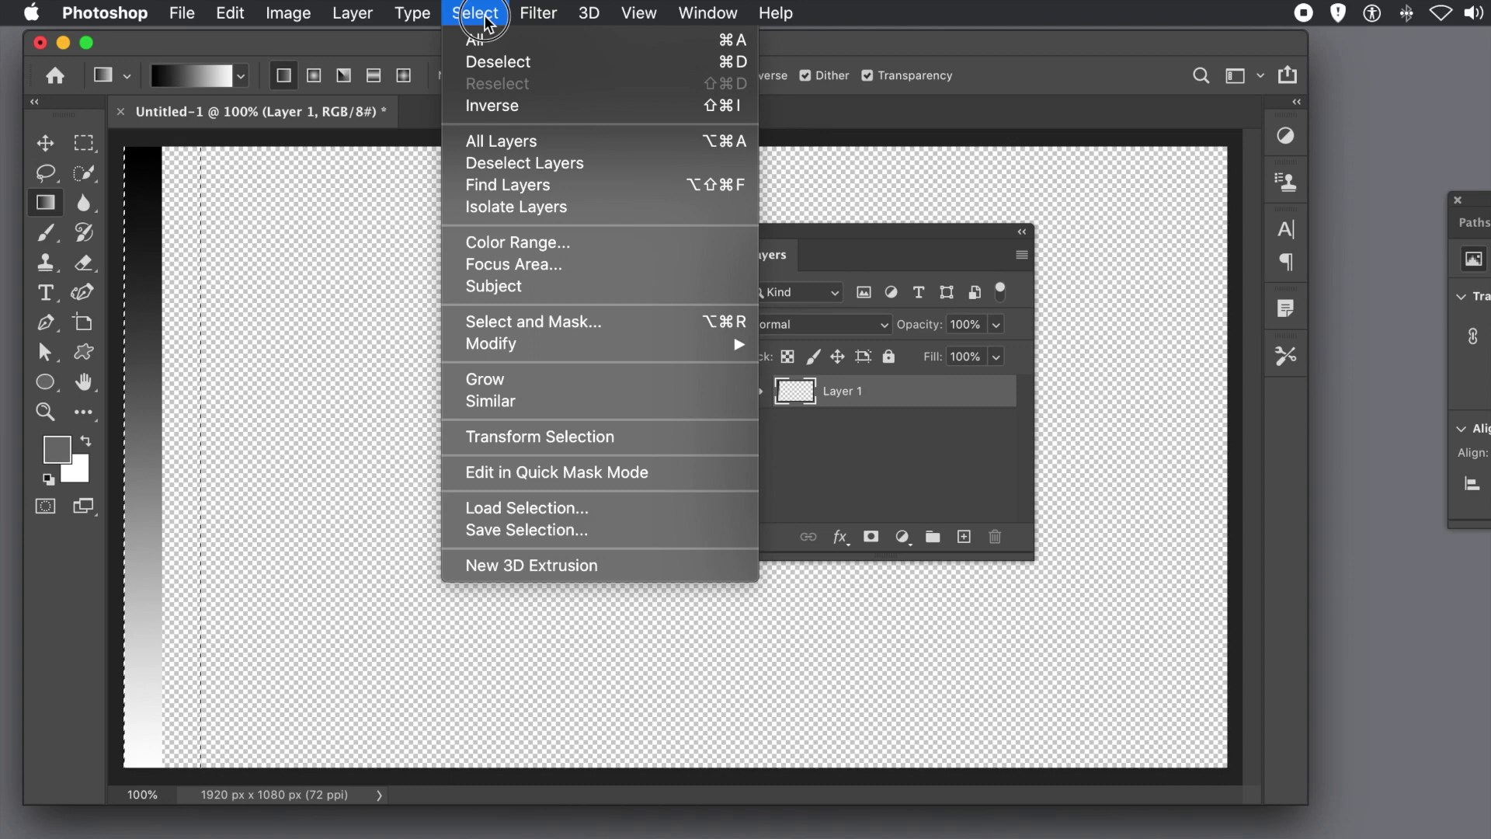
left_click(471, 62)
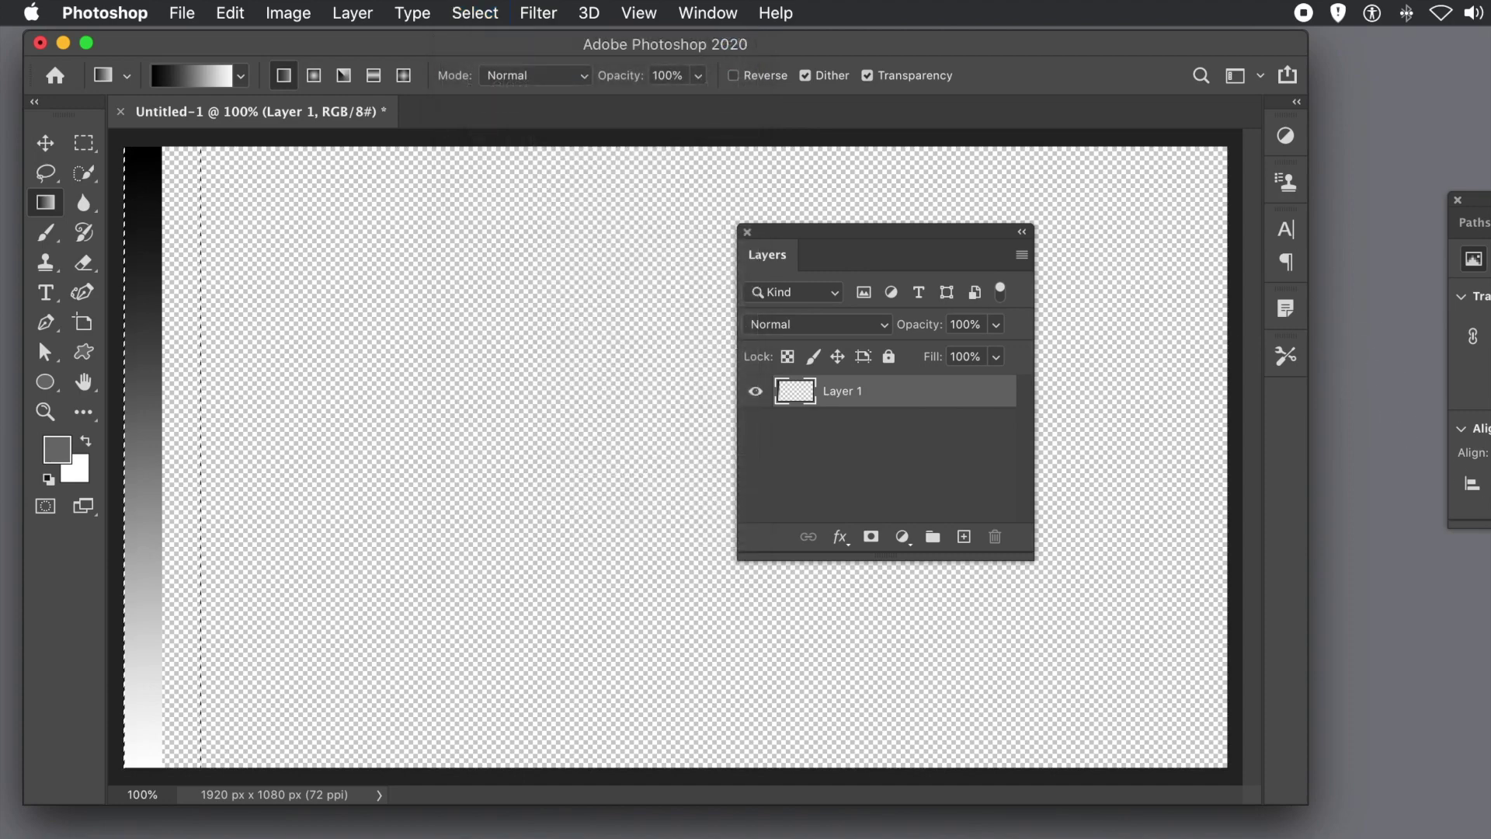
key("ctrl+z")
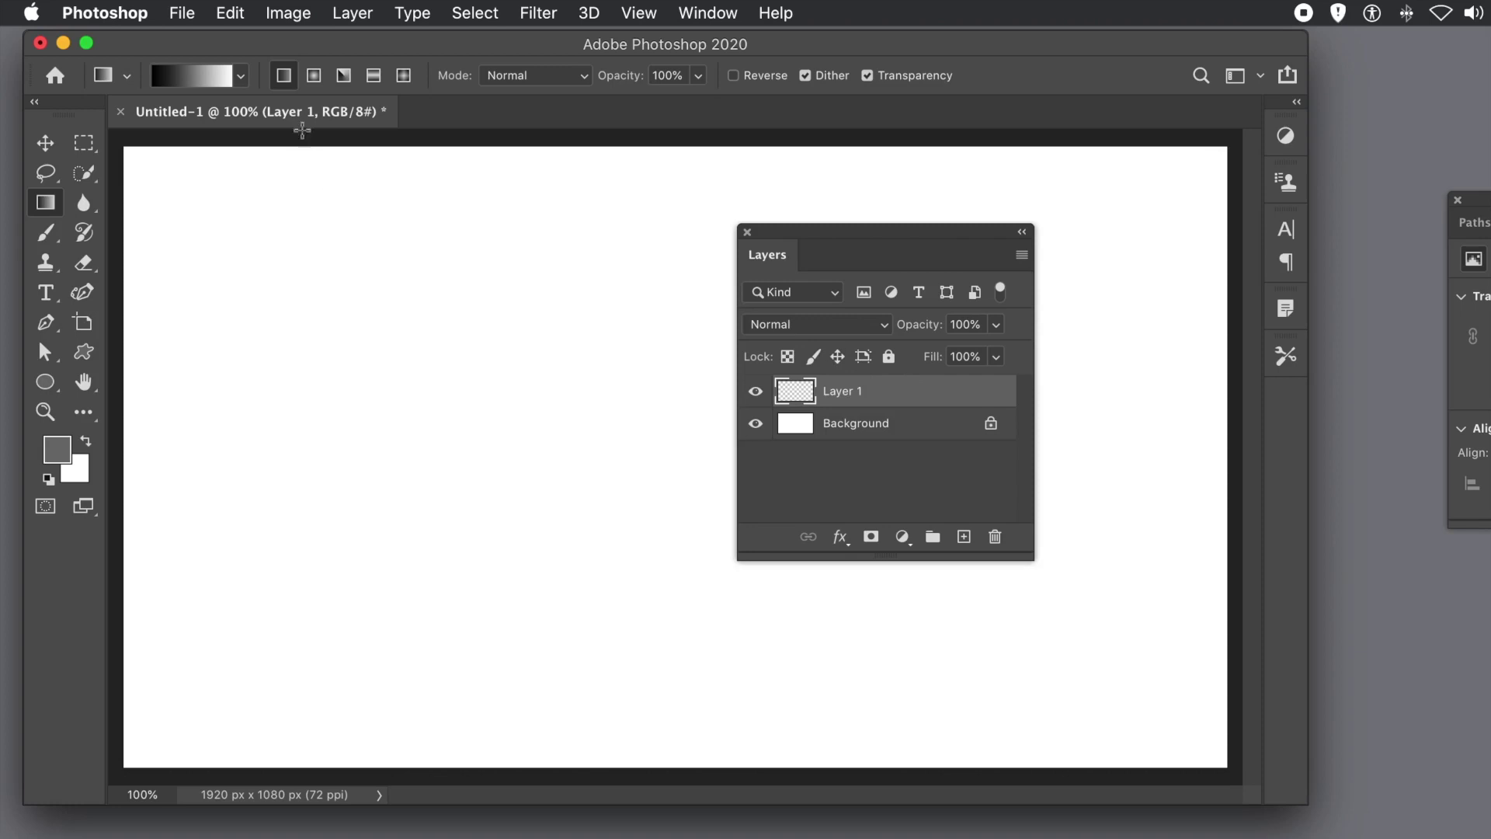
left_click(359, 17)
- Add a new empty layer named Layer 2
mouse_move(625, 43)
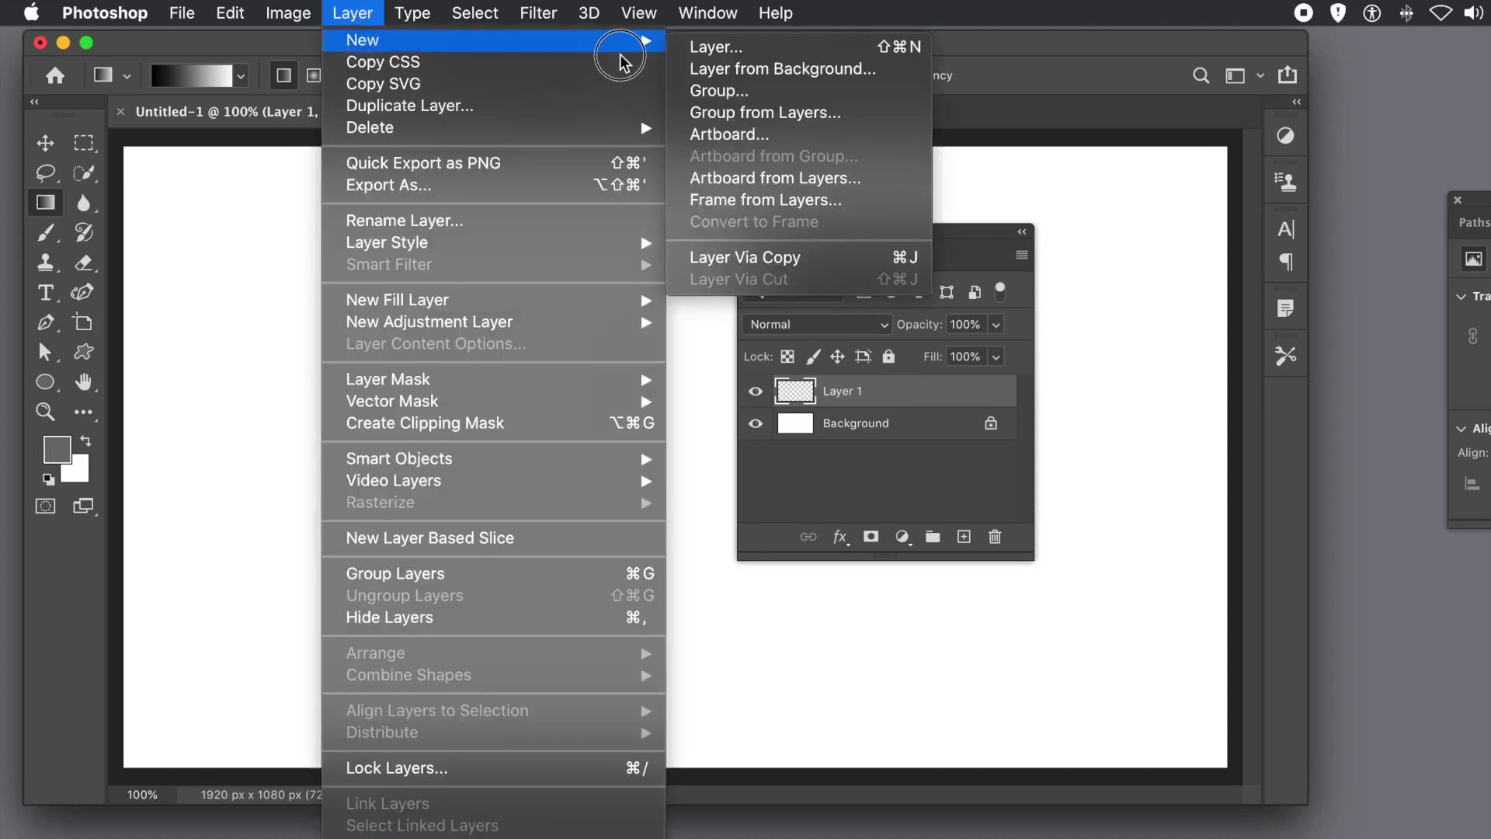
left_click(716, 47)
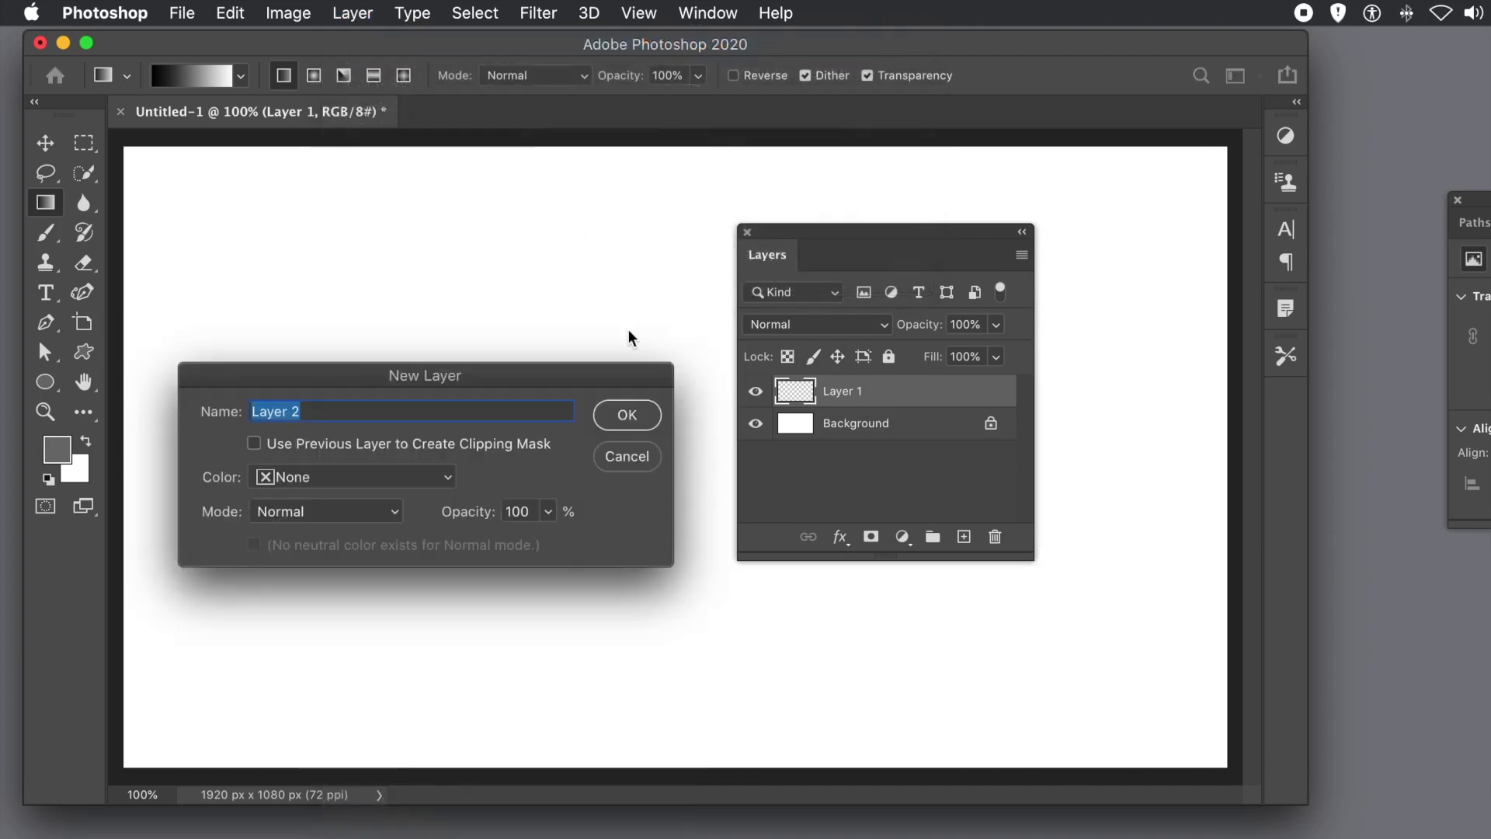
left_click(626, 415)
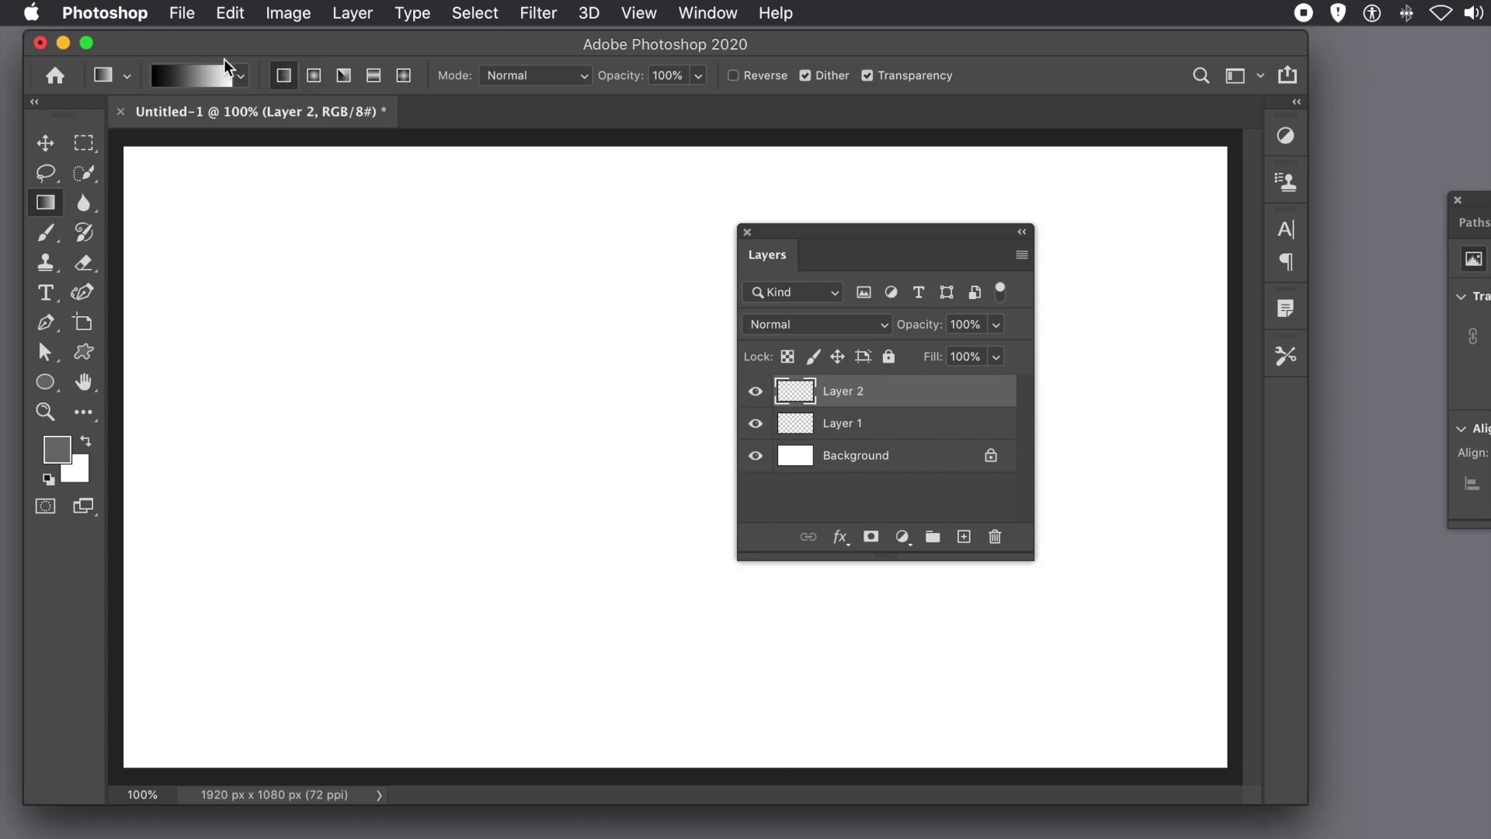
- Fill with Pattern contents using the vertical-stripe custom pattern and Script: Brick Fill
left_click(233, 13)
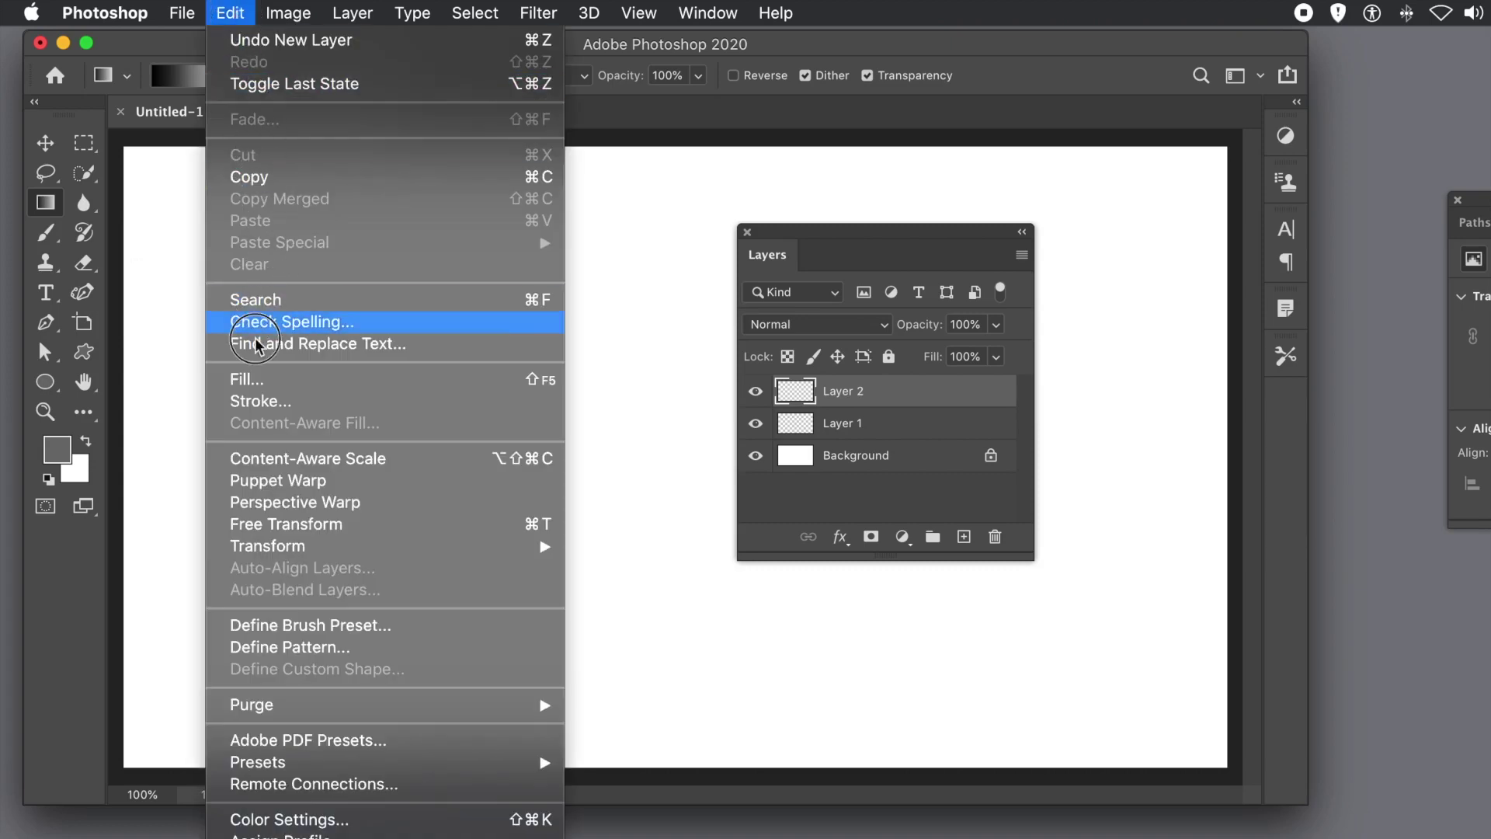
left_click(248, 380)
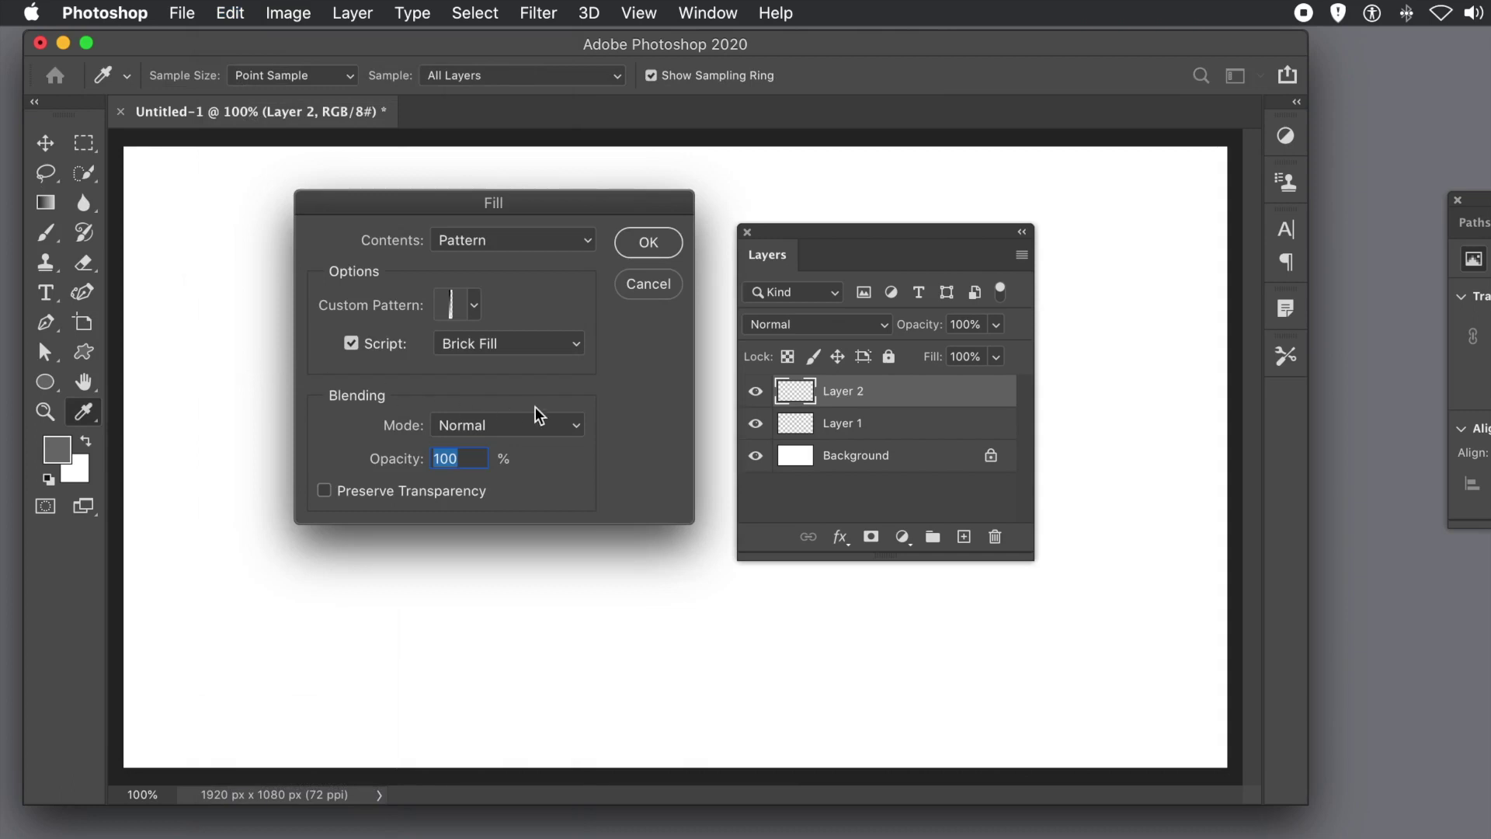
left_click(476, 305)
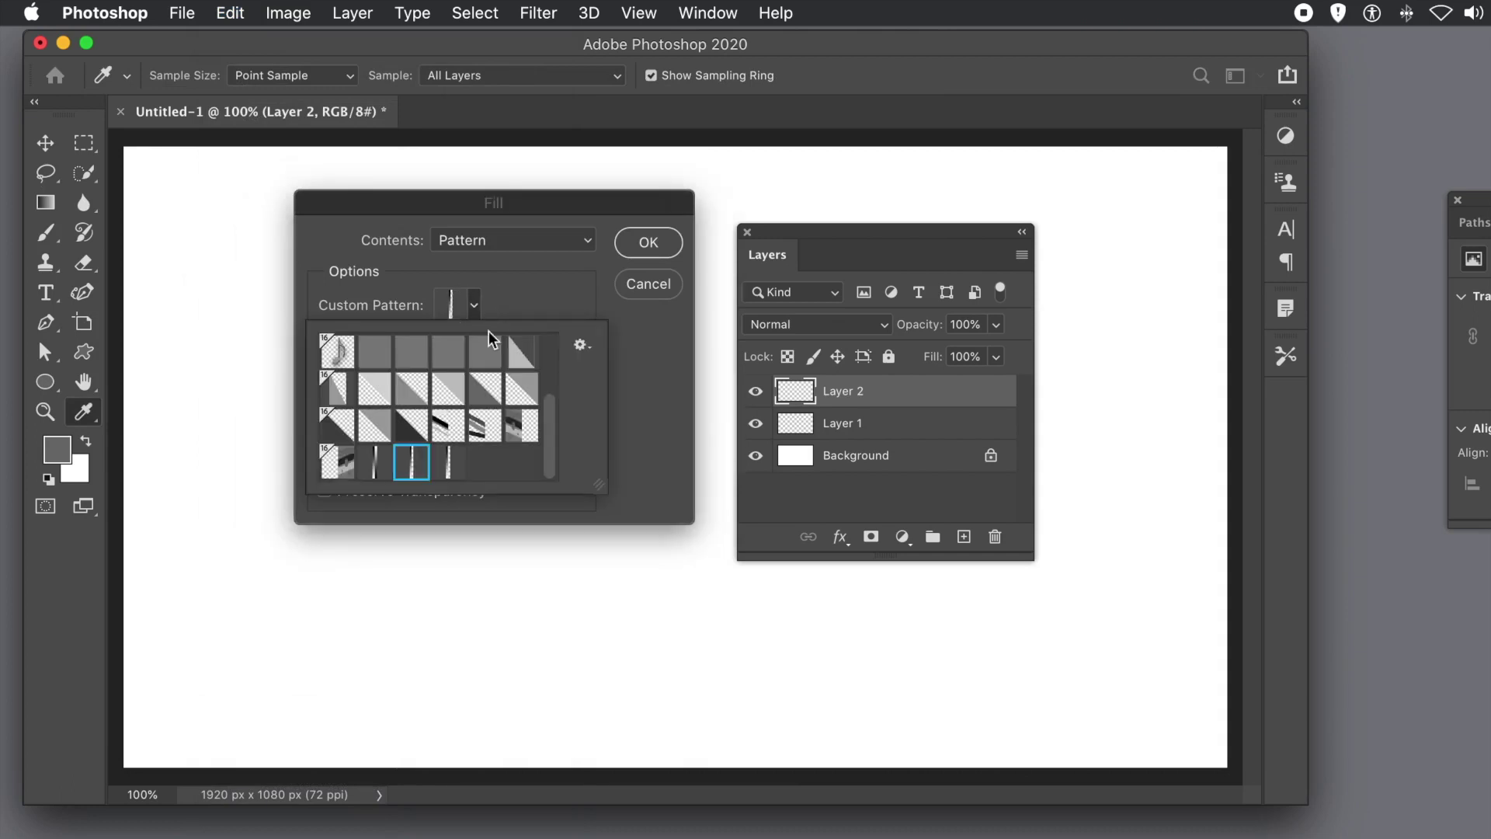
left_click(449, 464)
left_click(651, 389)
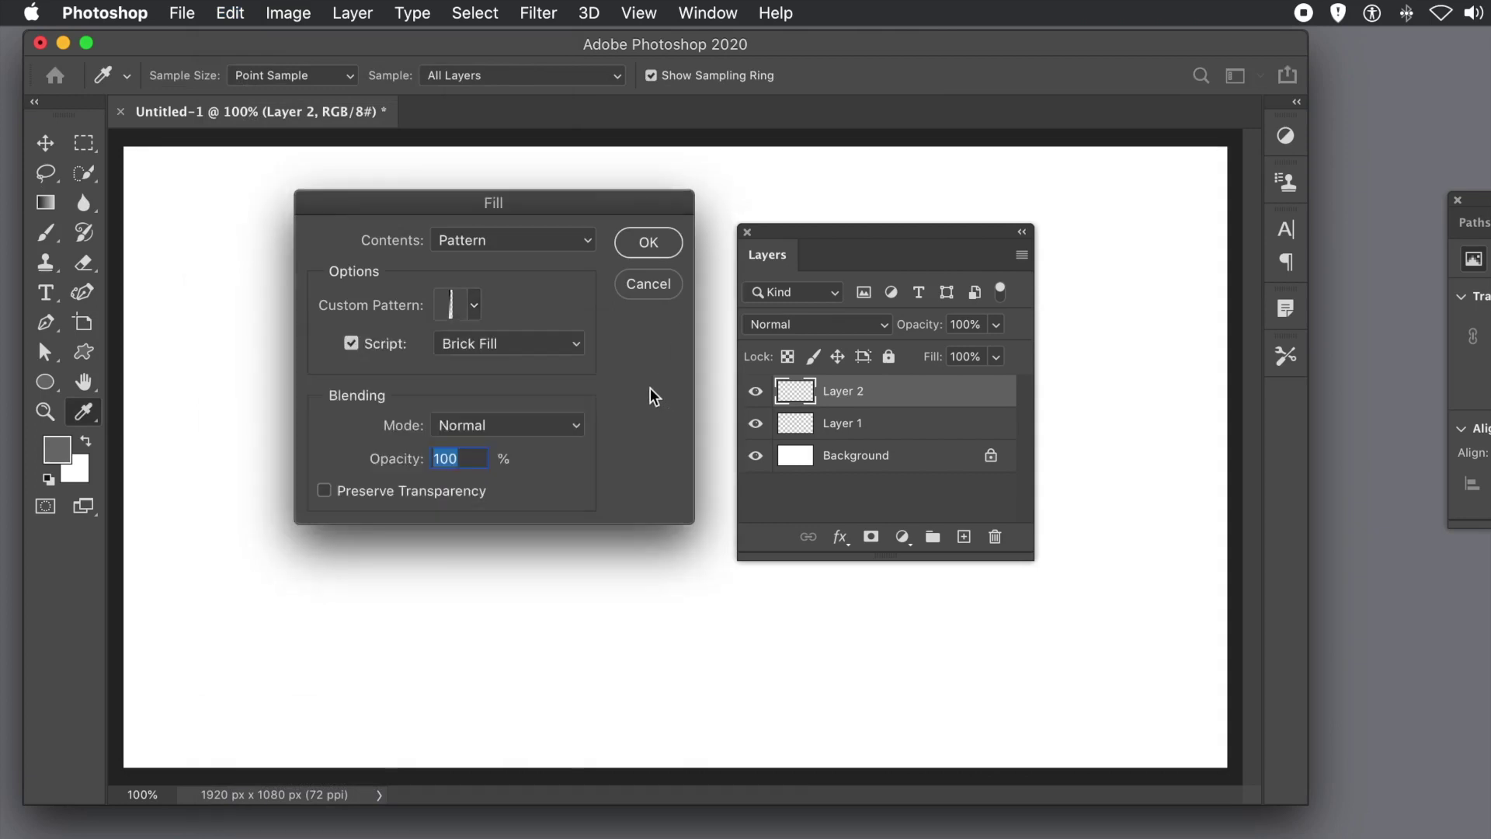
left_click(509, 247)
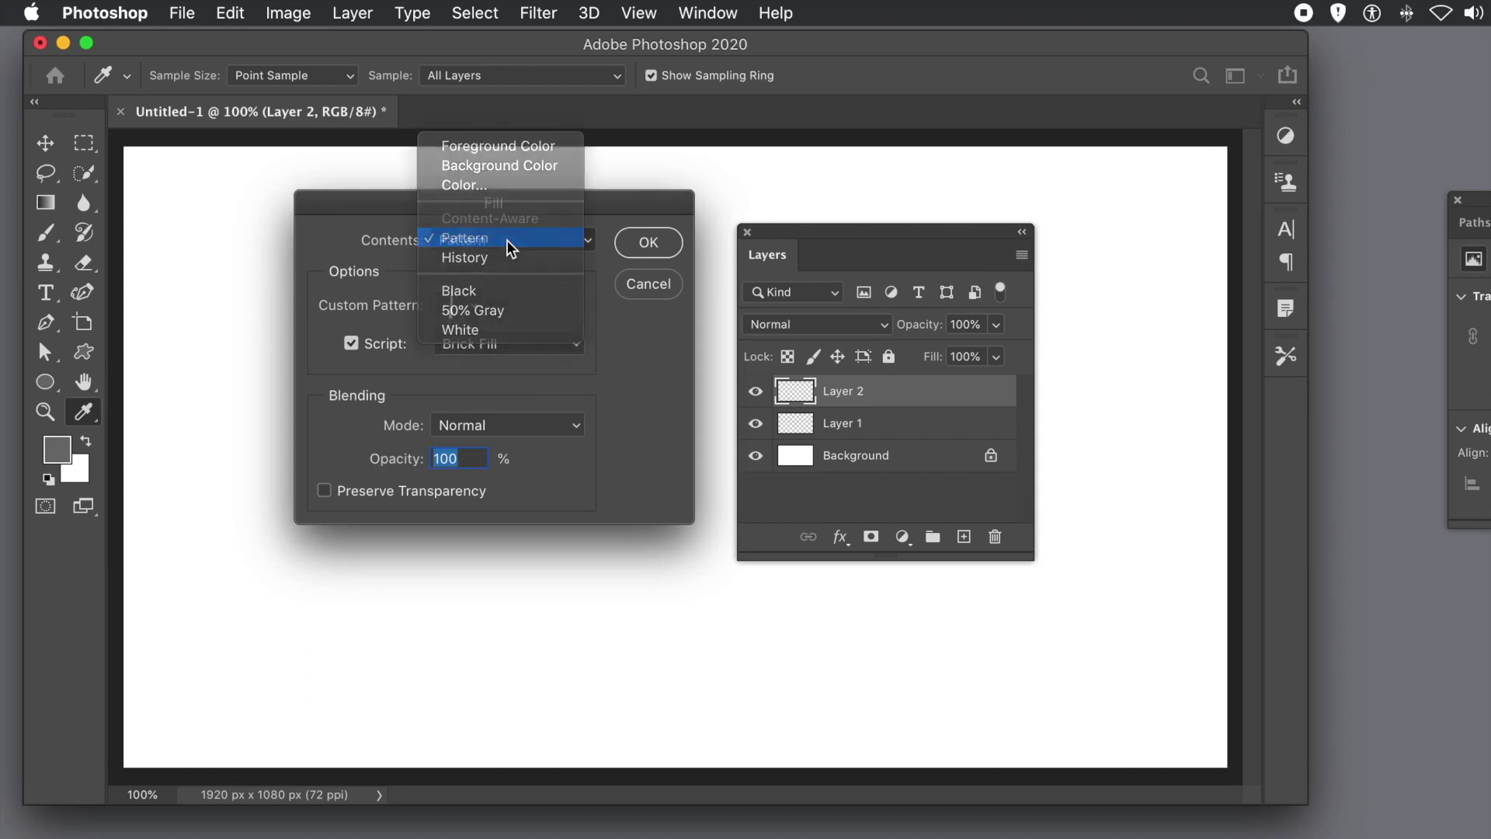
left_click(506, 240)
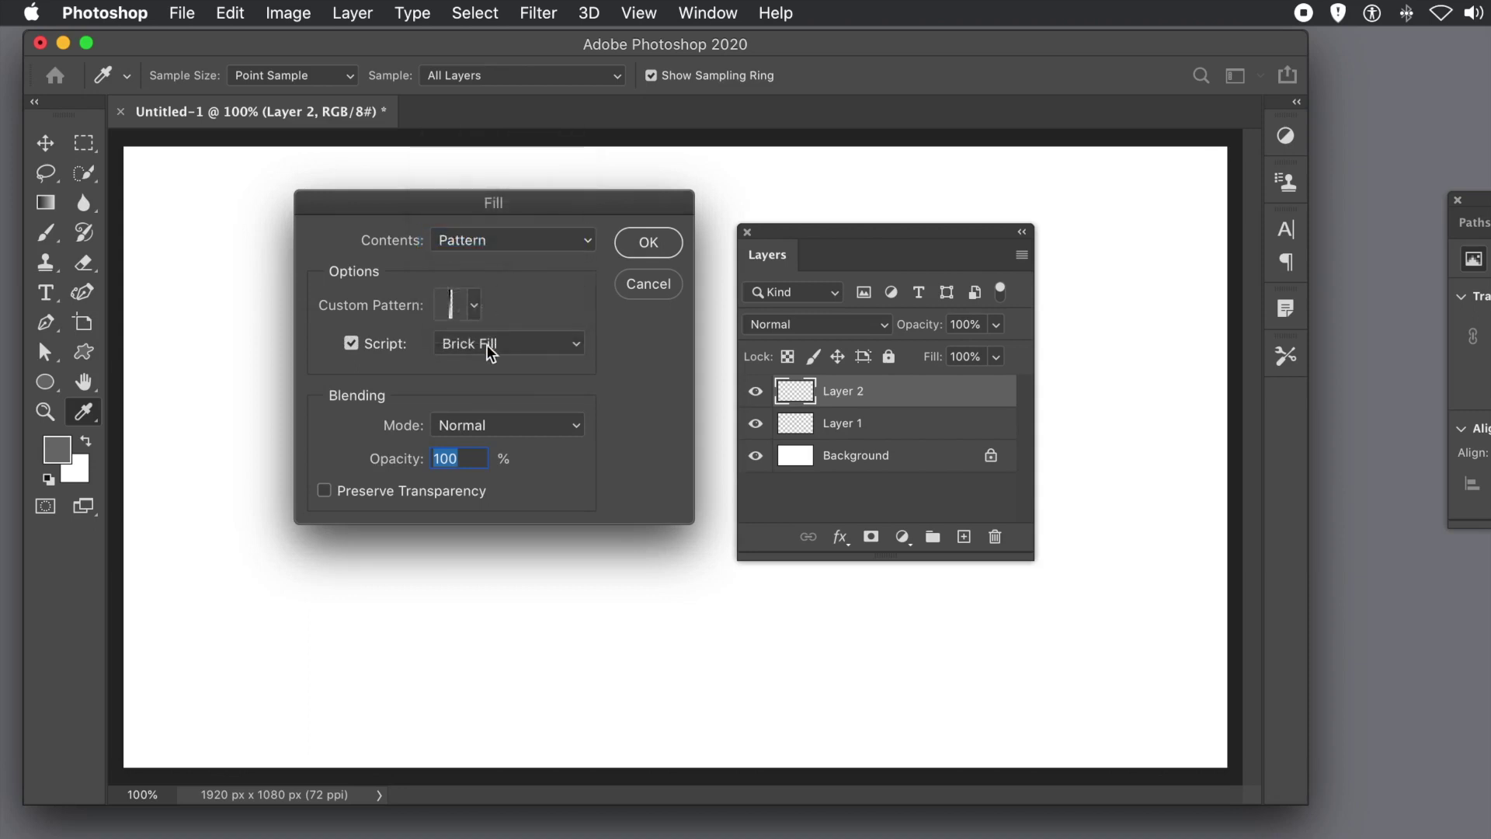
left_click(350, 347)
left_click(352, 343)
left_click(668, 256)
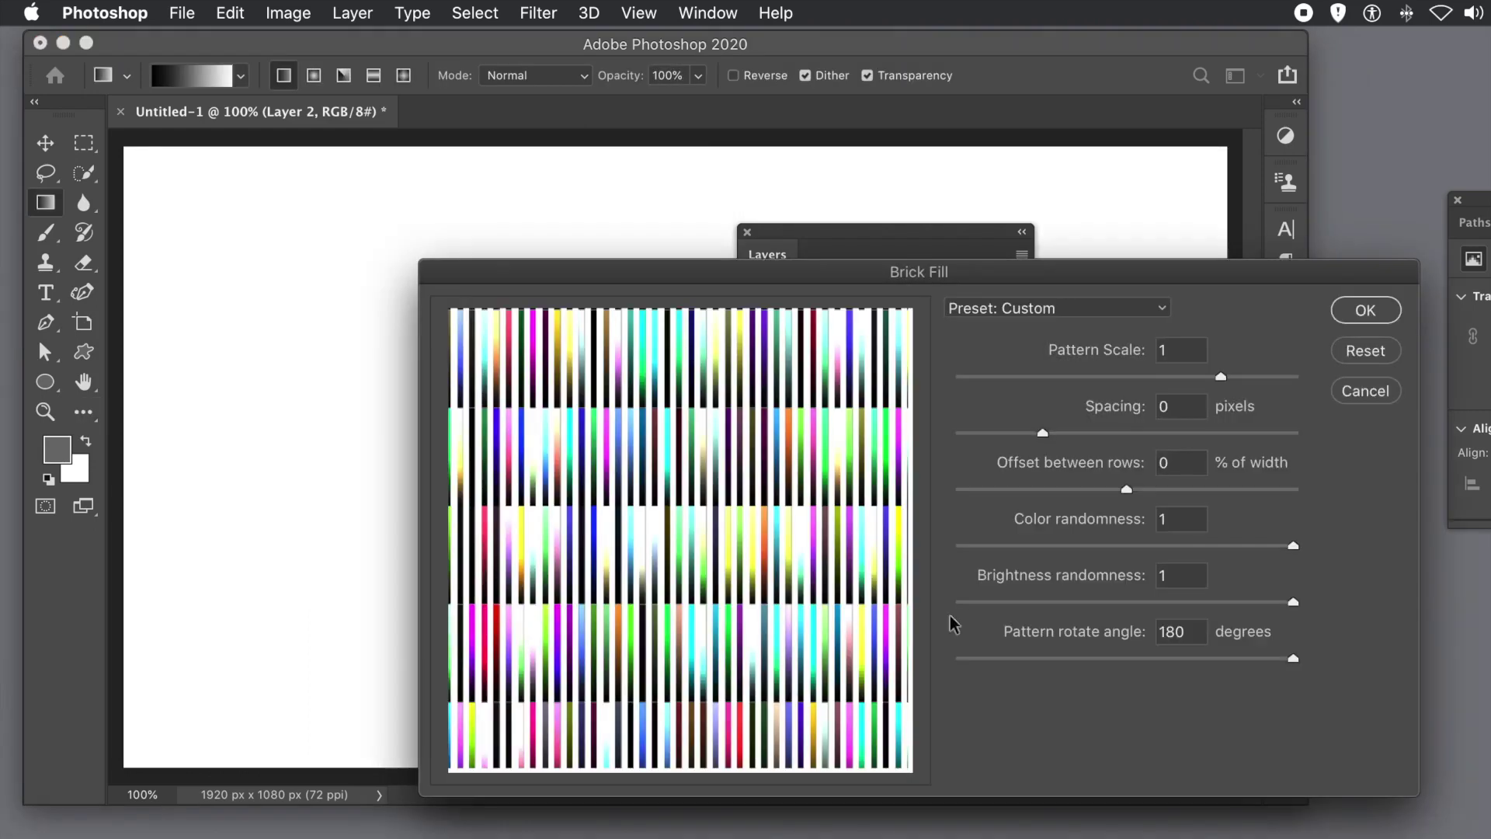
- Set the Brick Fill pattern rotate angle to 0 and apply the stripes to Layer 2
left_click(1193, 629)
double_click(1193, 629)
type("0")
key("Tab")
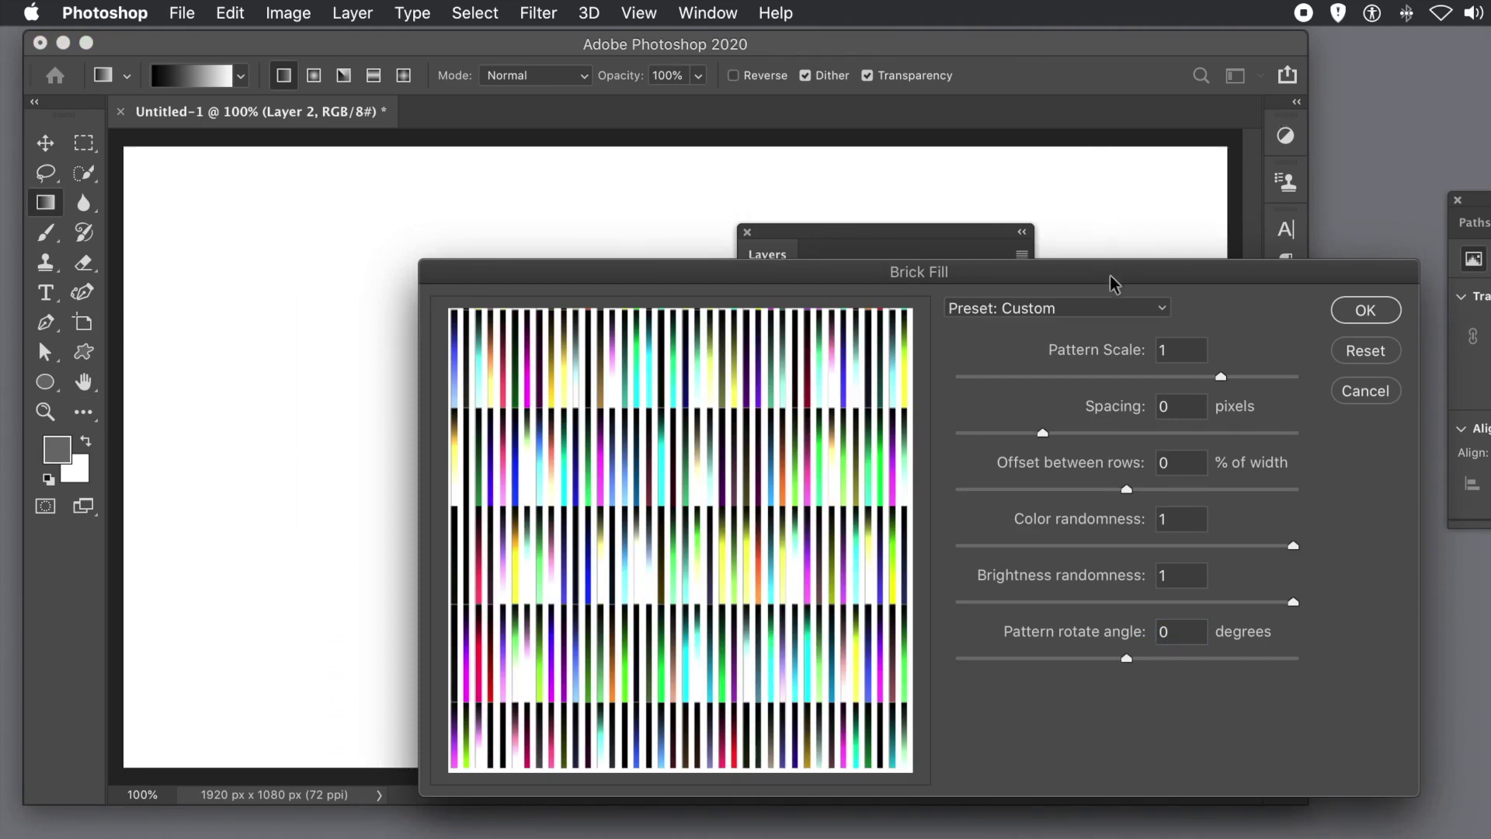
left_click_drag(1104, 269, 533, 189)
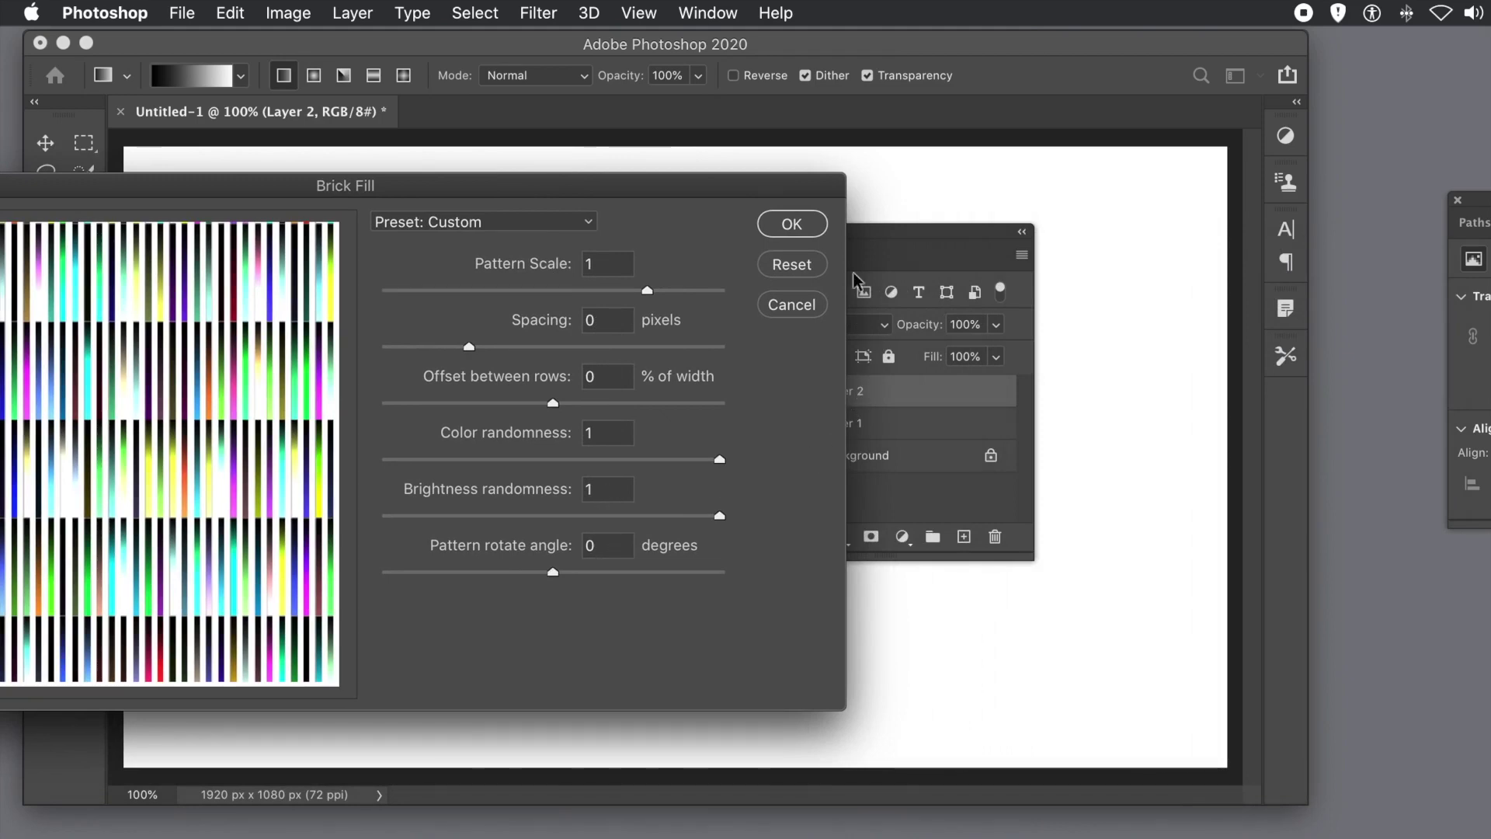
left_click(801, 227)
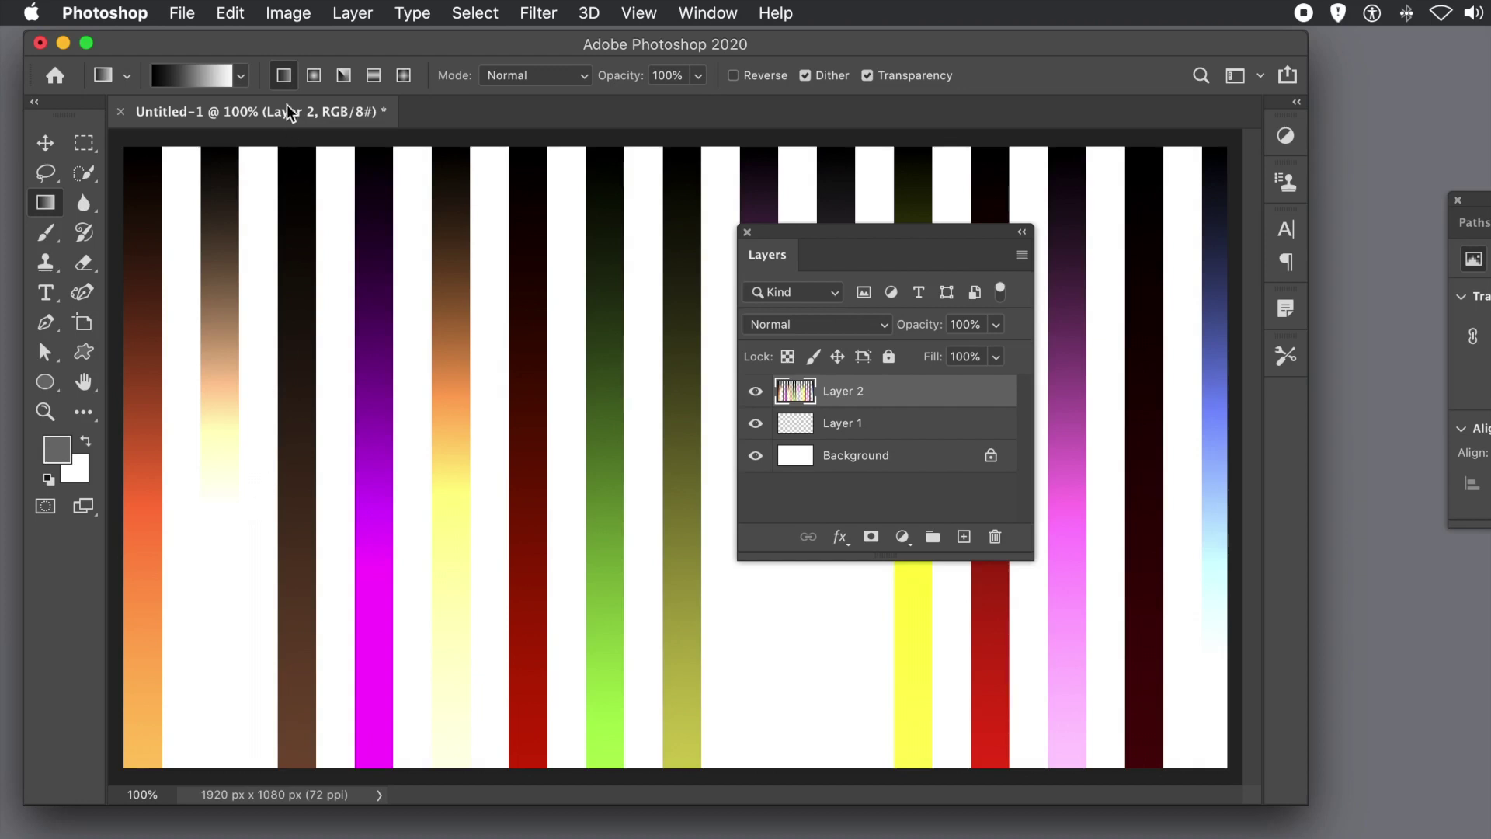
- Show the New submenu of the Layer menu
left_click(230, 16)
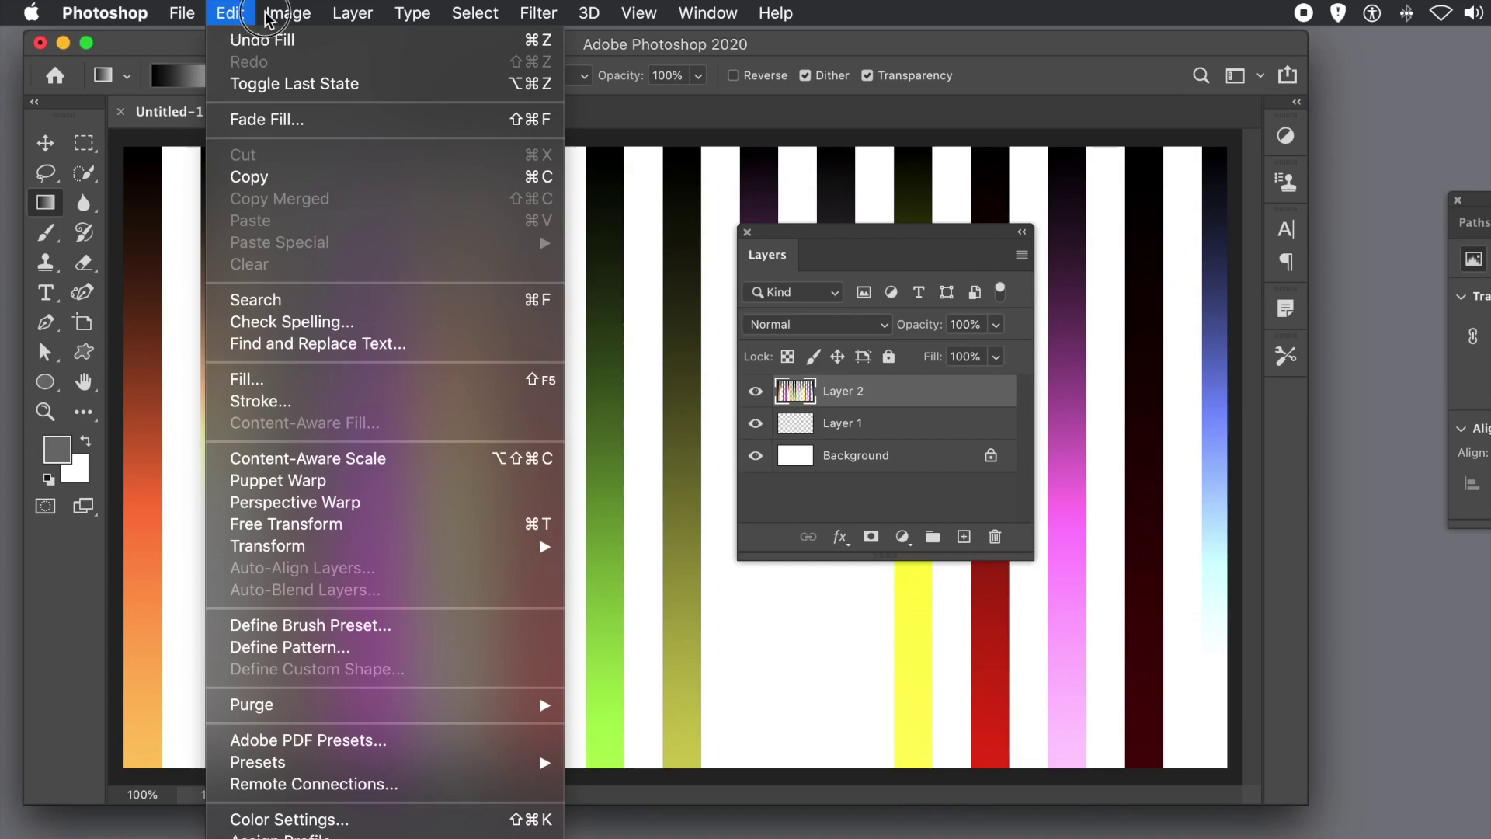
mouse_move(341, 15)
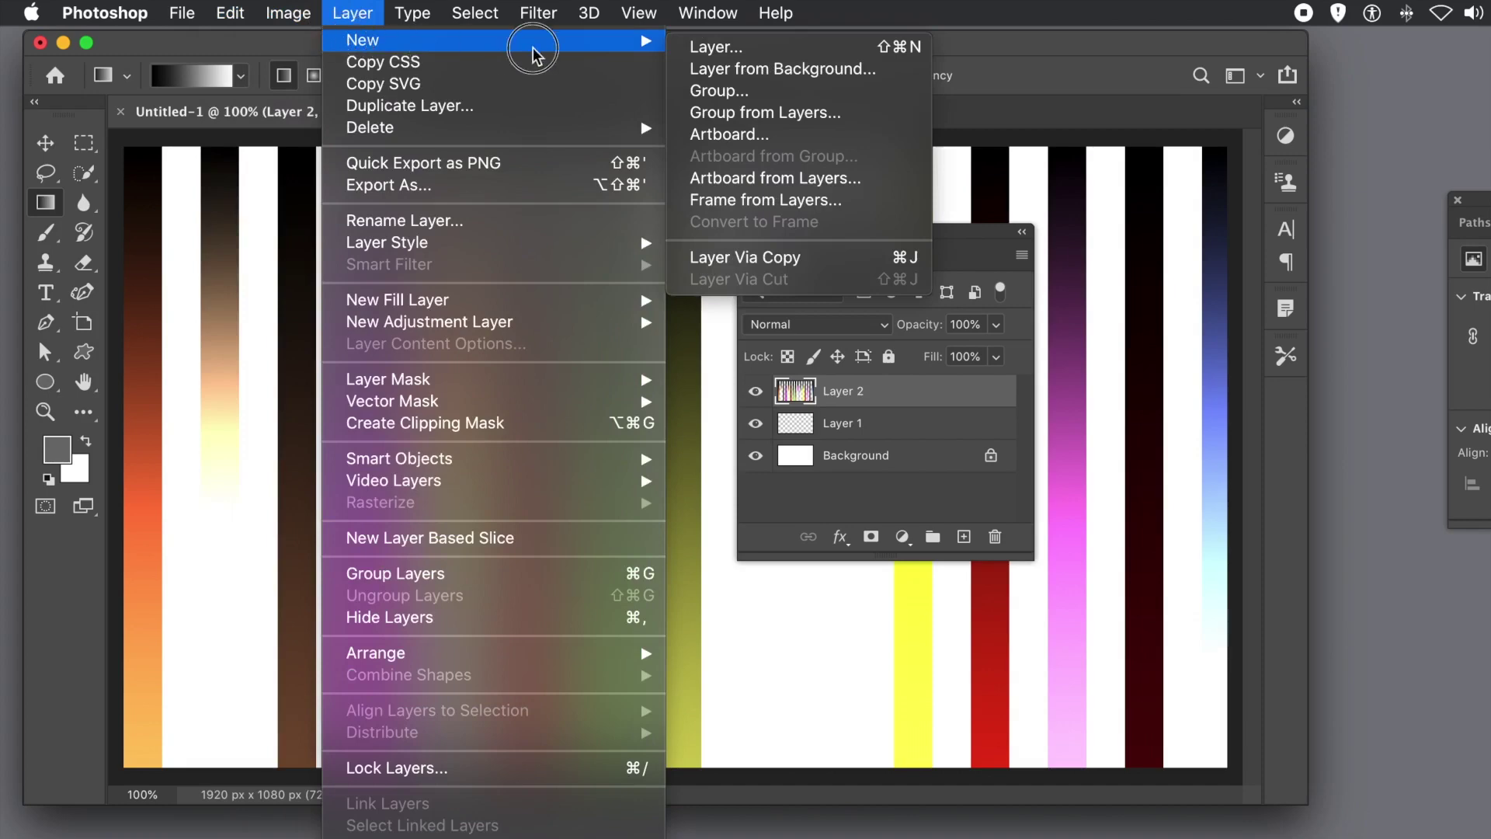
- Add Layer 3 and fill it with the vertical-stripe pattern using the Brick Fill script
left_click(687, 51)
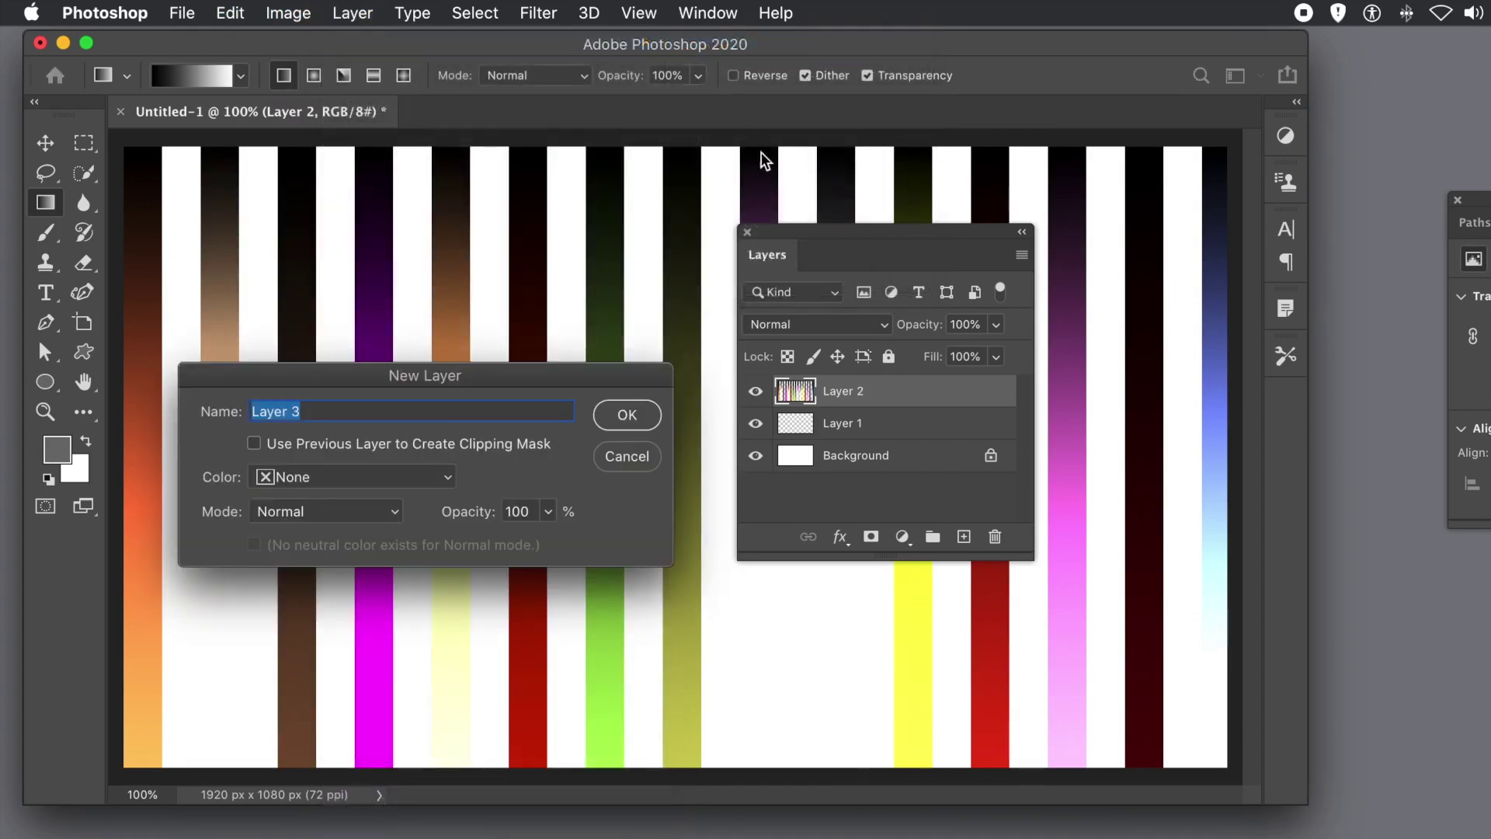
left_click(630, 416)
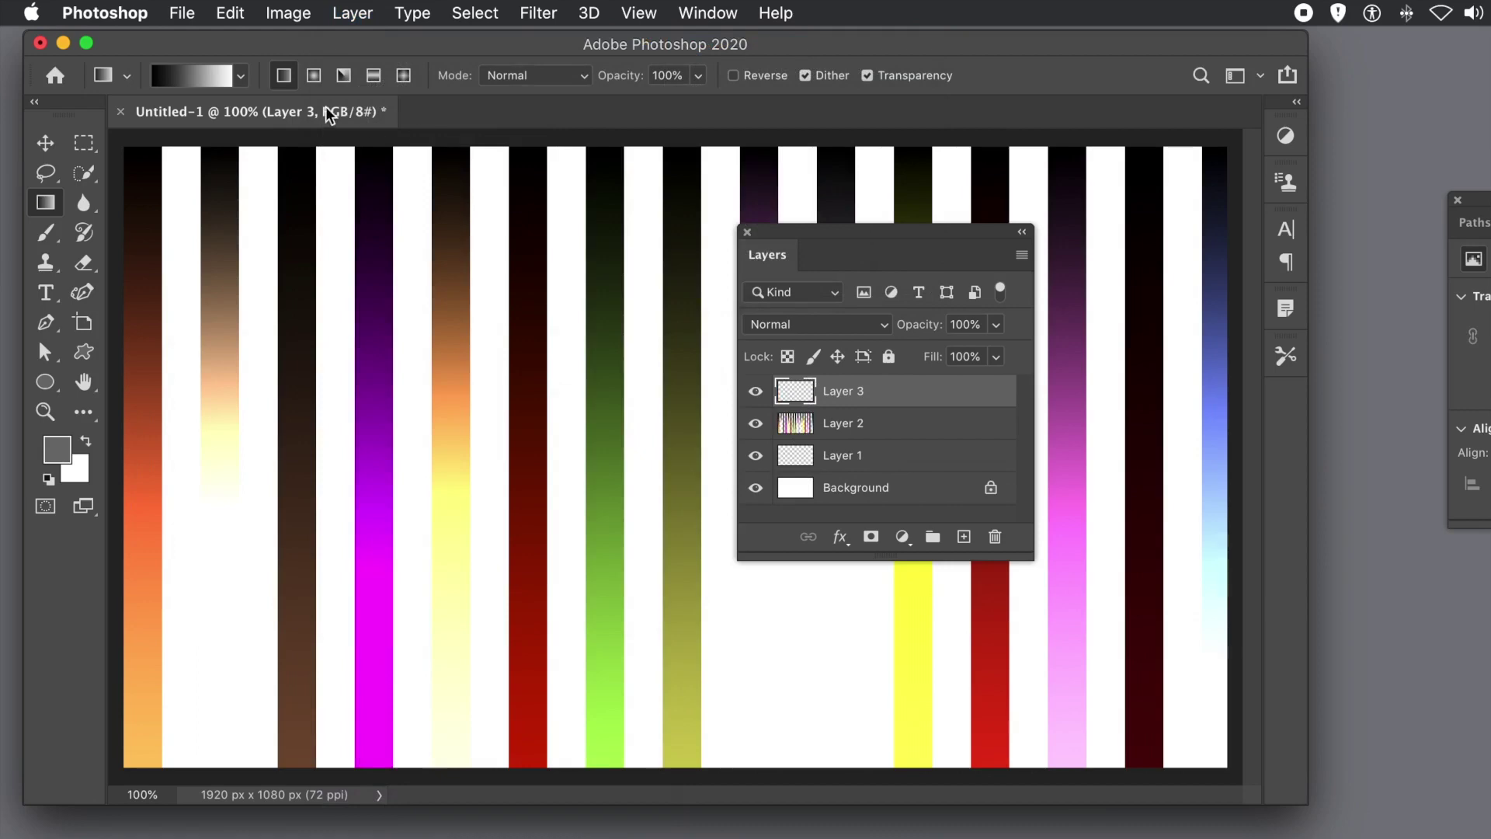
left_click(230, 13)
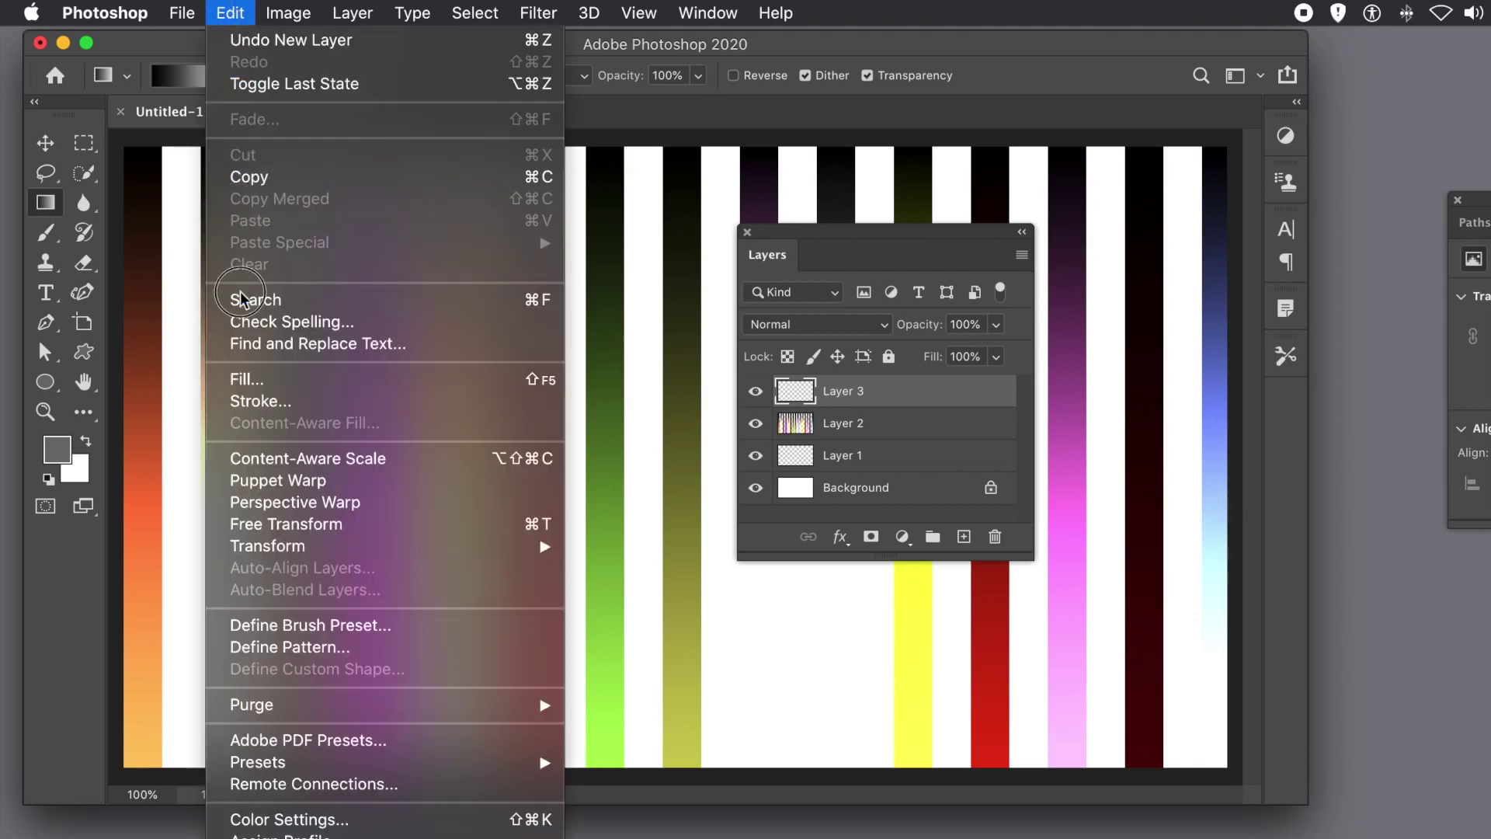
left_click(241, 383)
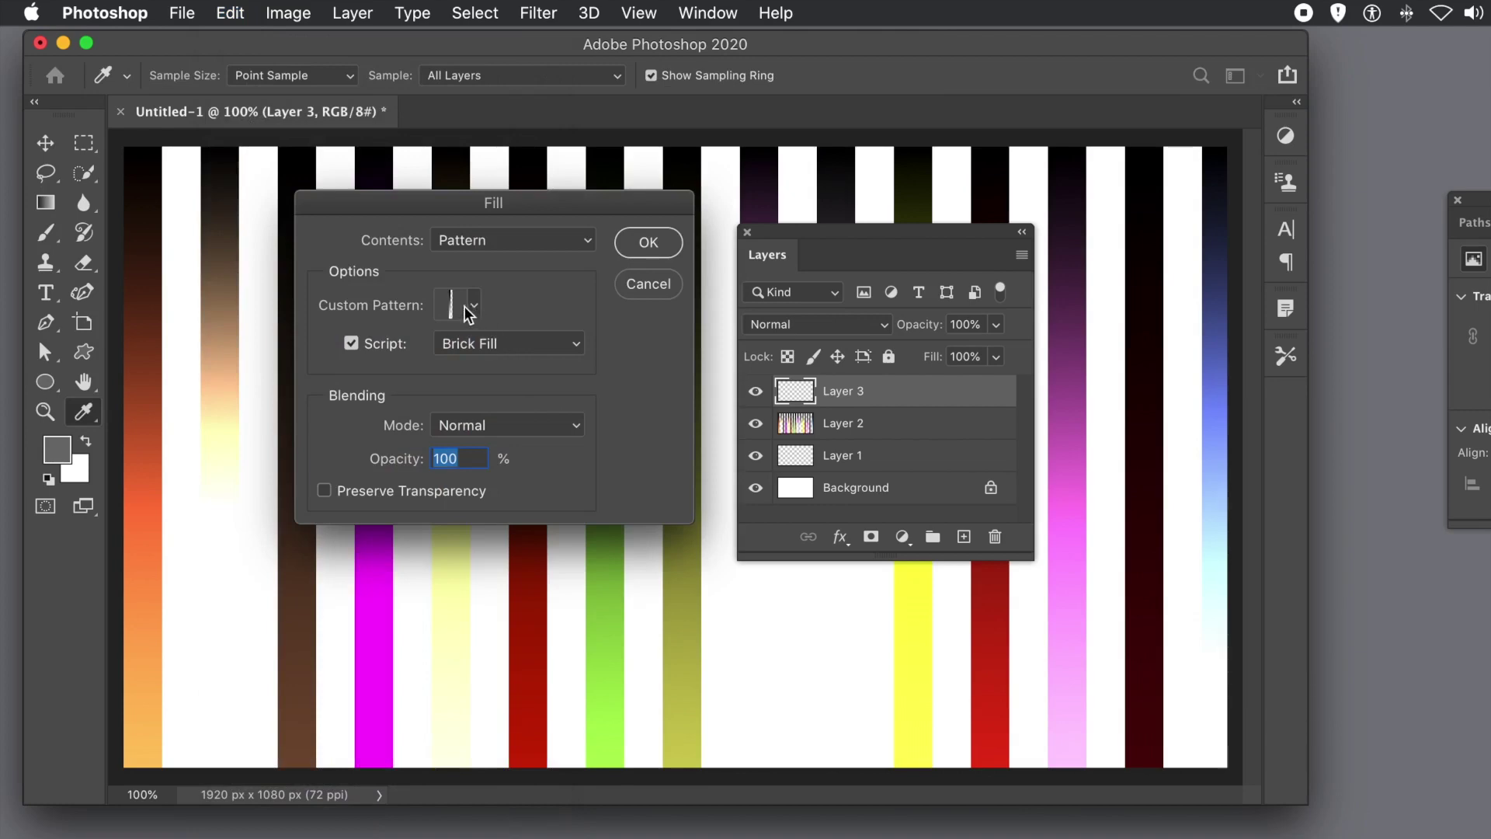
left_click(473, 310)
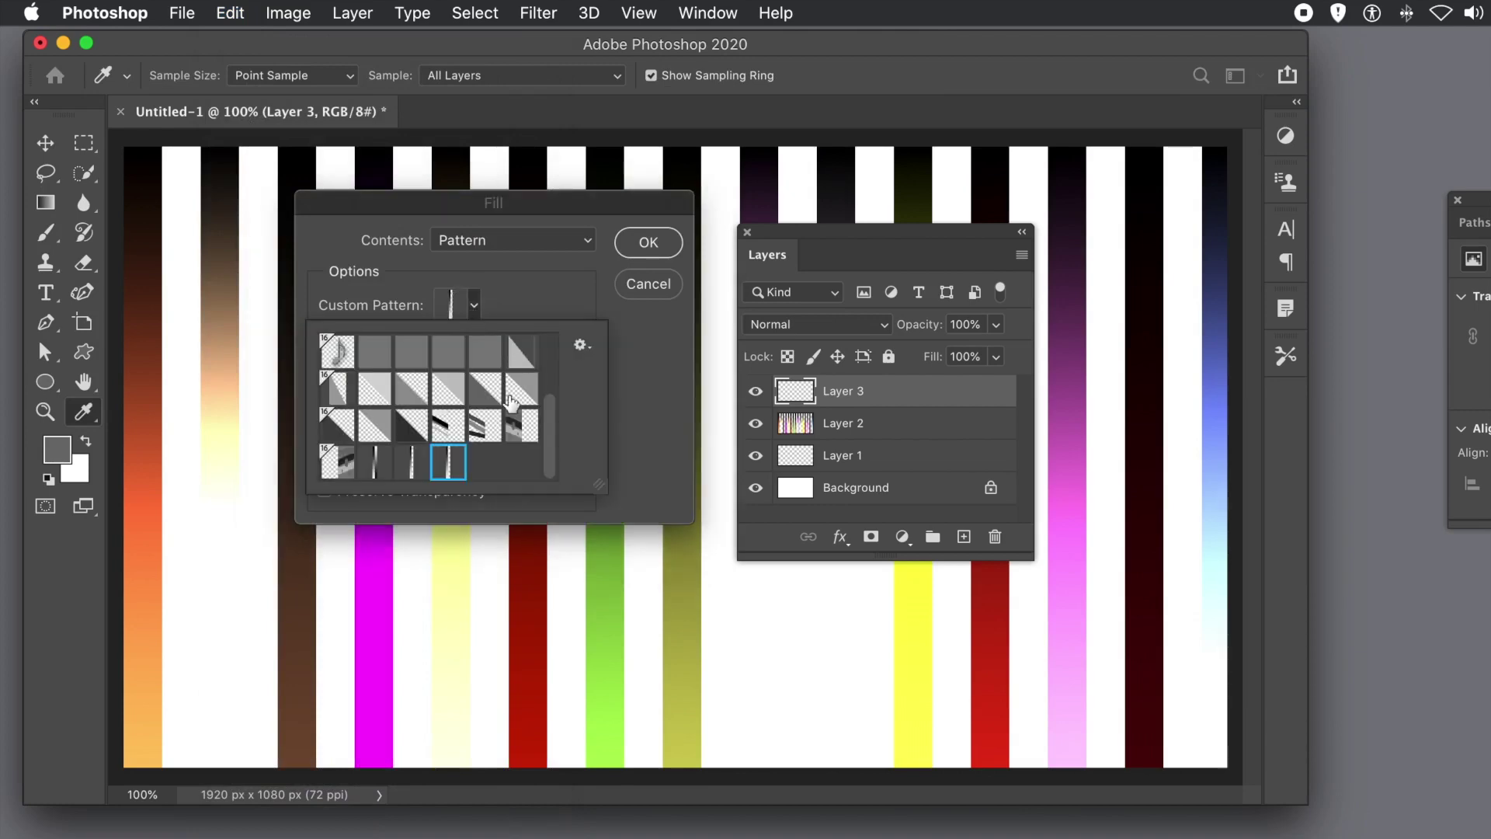
left_click(448, 464)
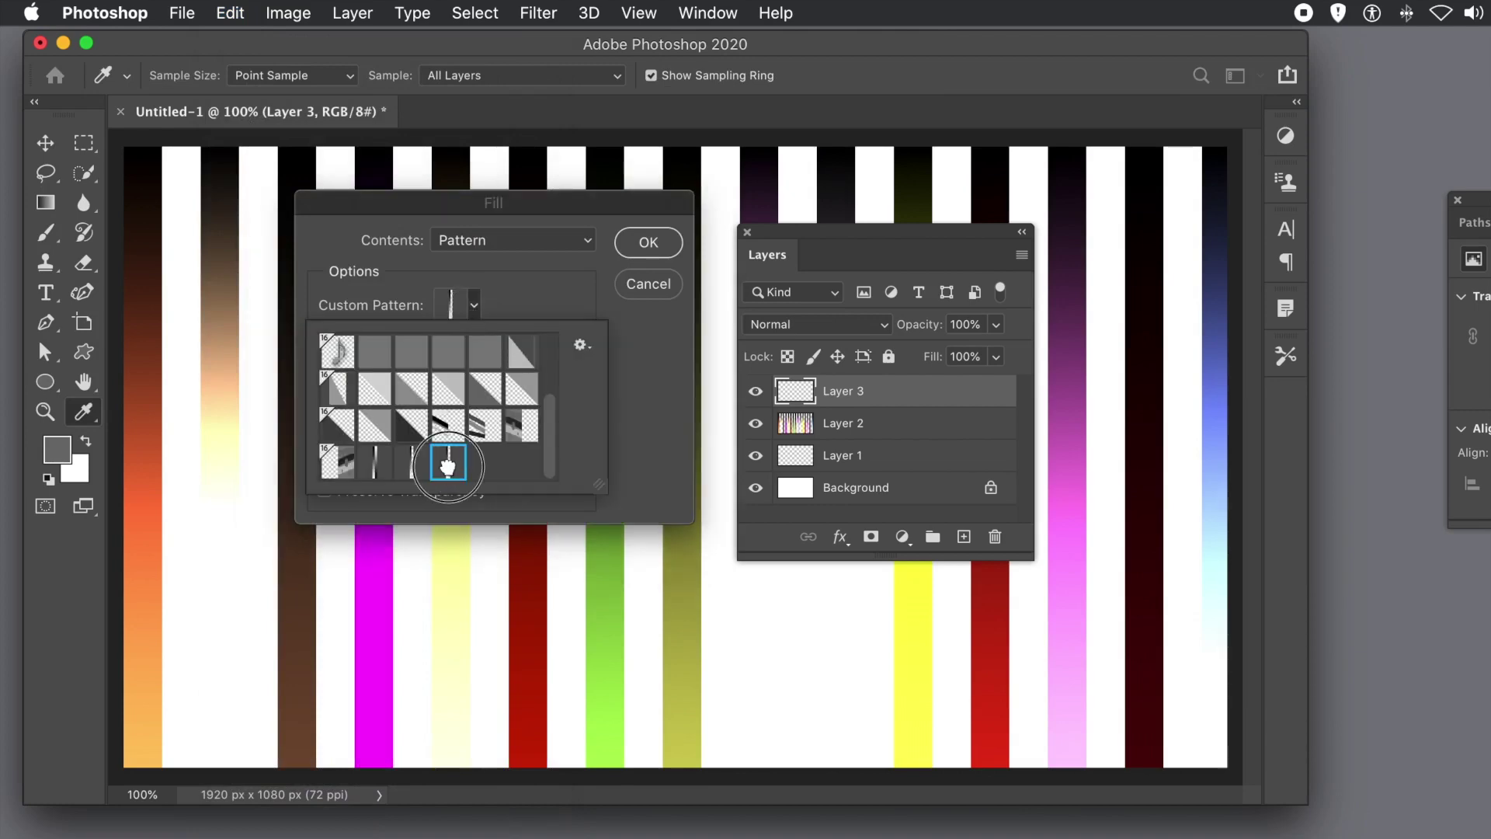
left_click(675, 448)
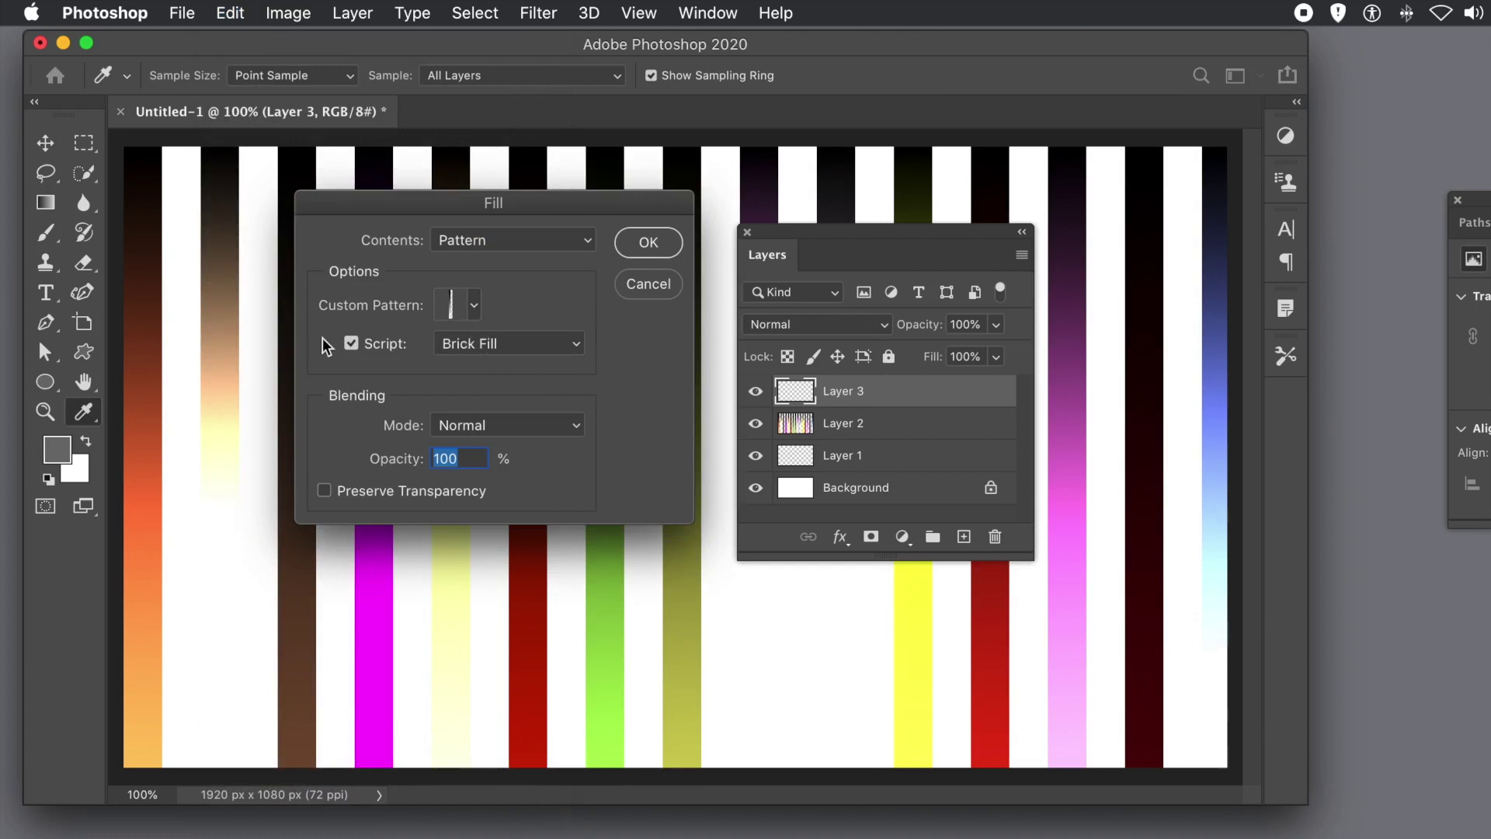
left_click(347, 346)
left_click(351, 346)
- Apply Brick Fill to Layer 3 with a pattern rotate angle of 180
left_click(654, 243)
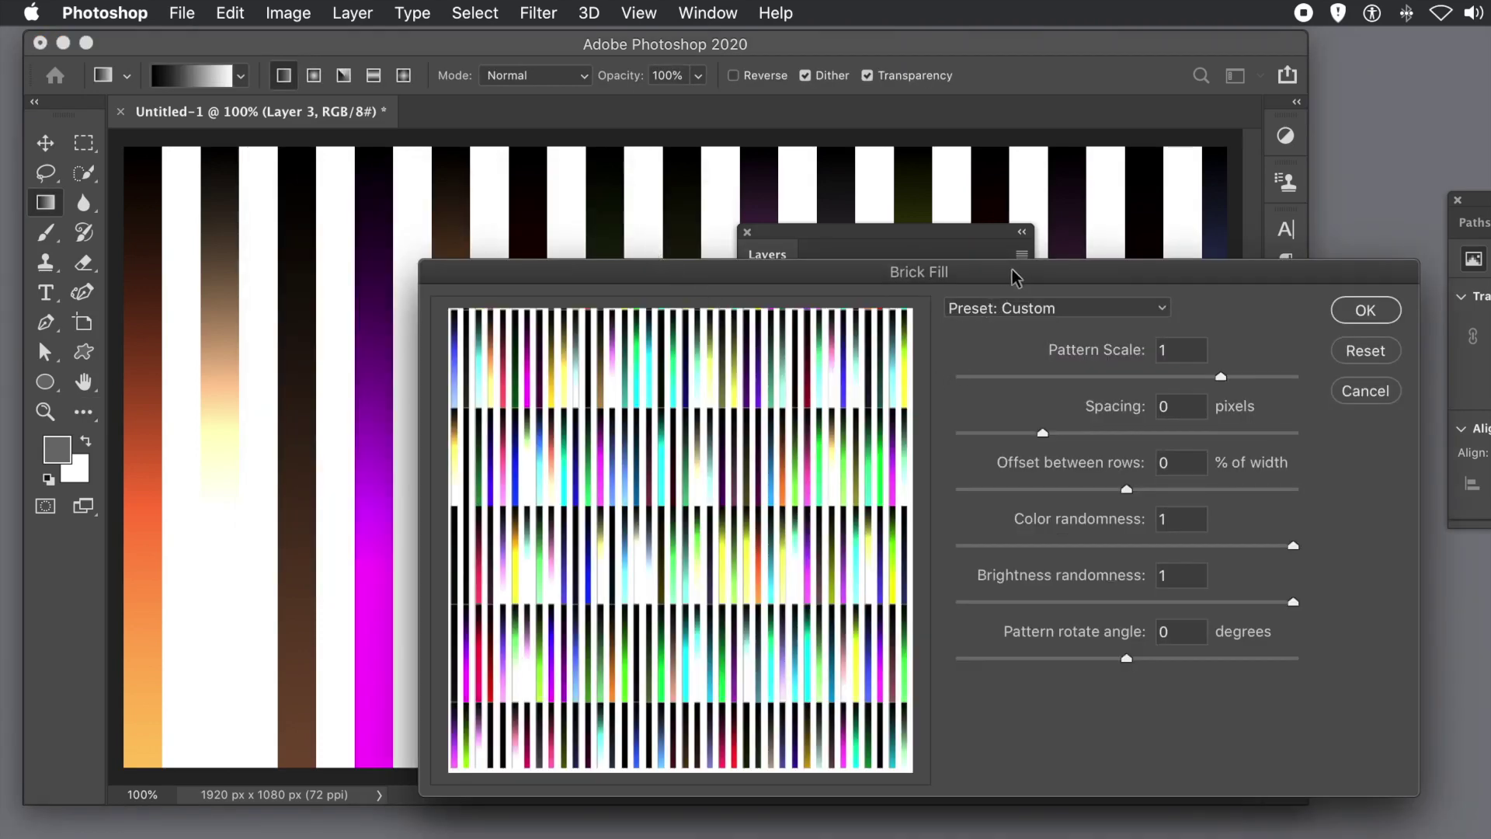
left_click_drag(1015, 275, 562, 148)
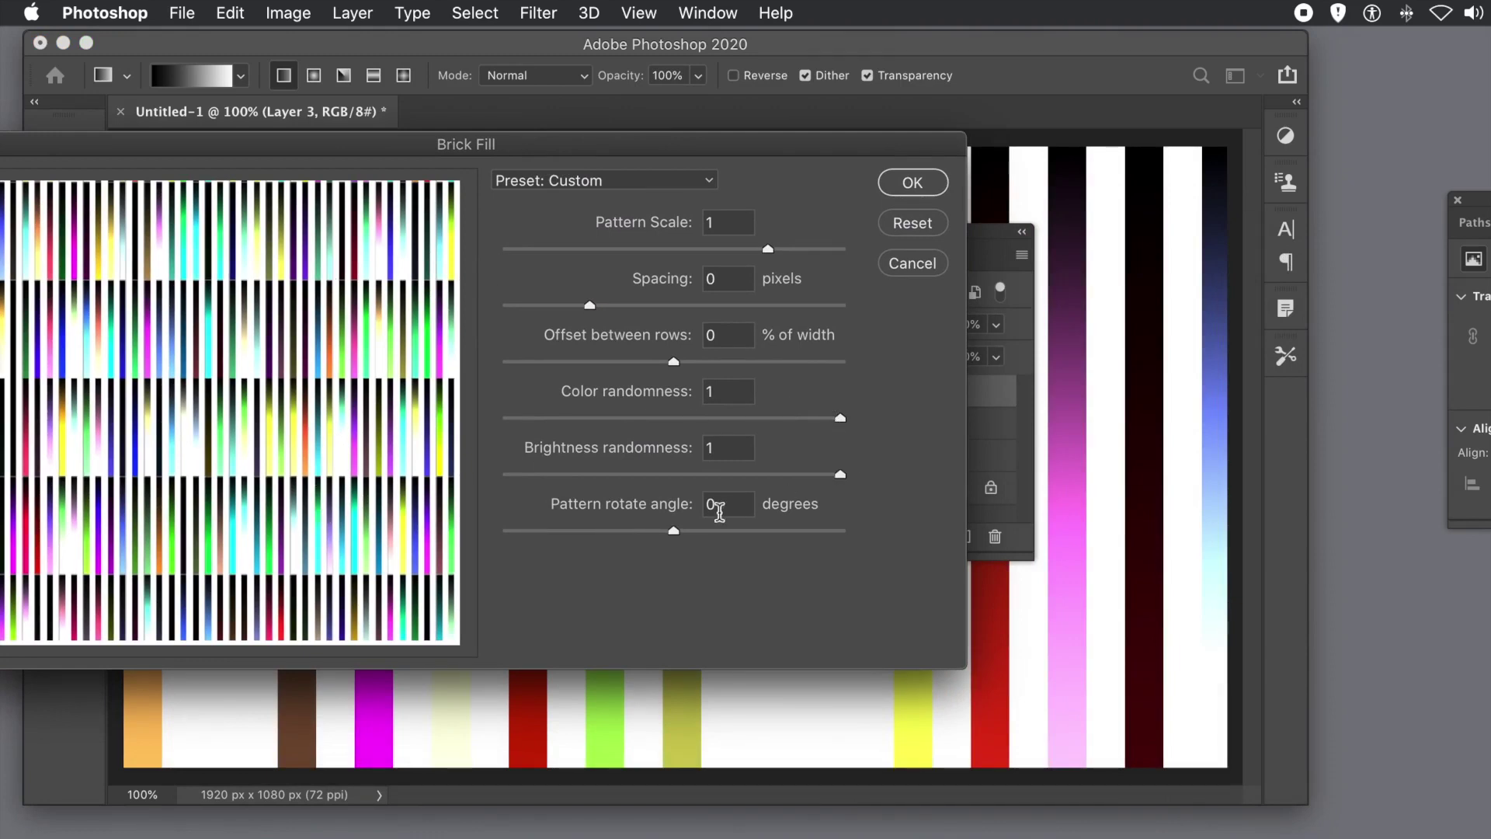
double_click(728, 505)
type("180")
key("Tab")
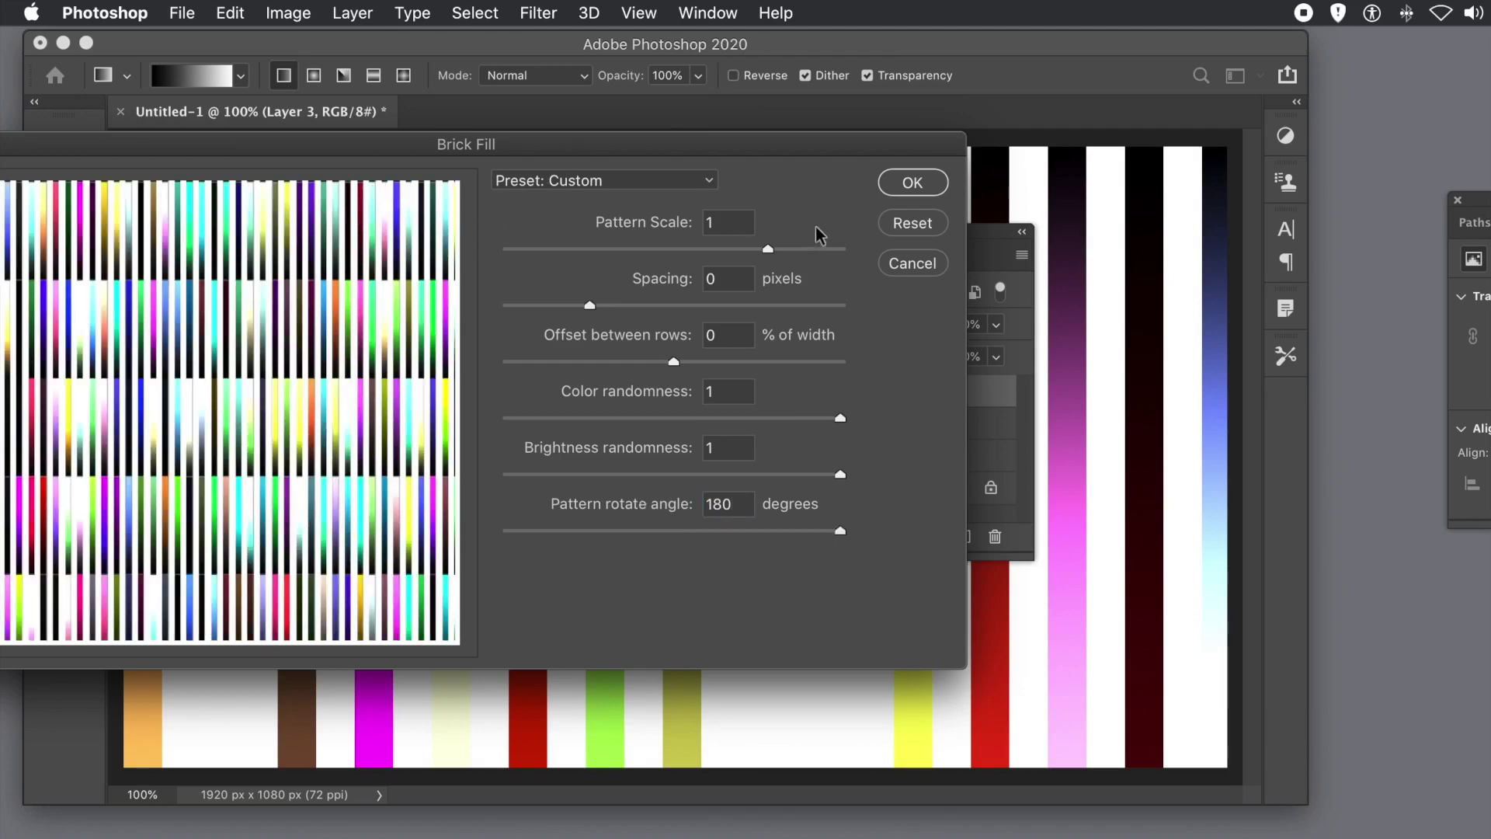
left_click(930, 183)
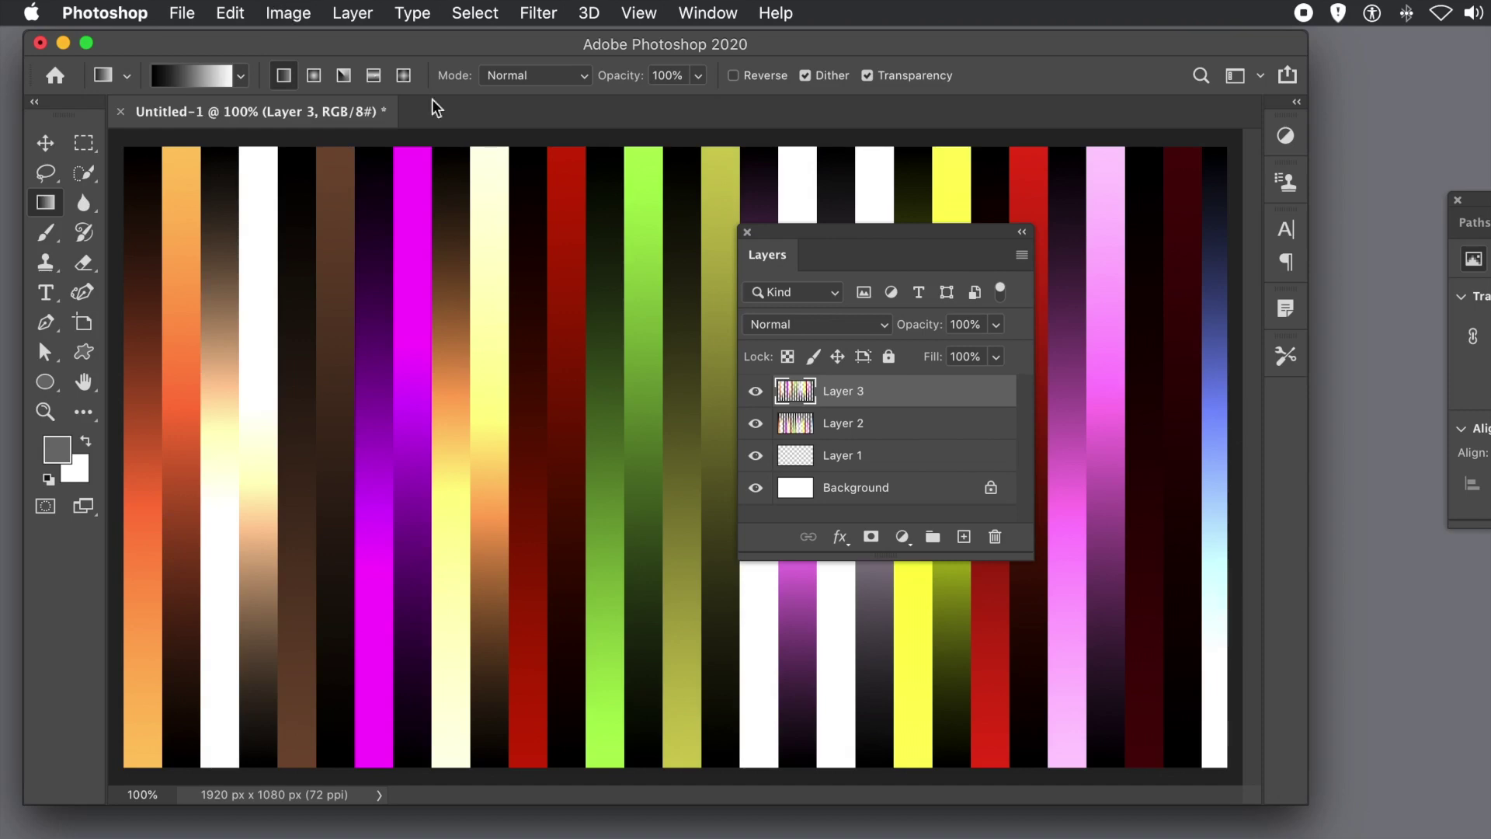
left_click(292, 12)
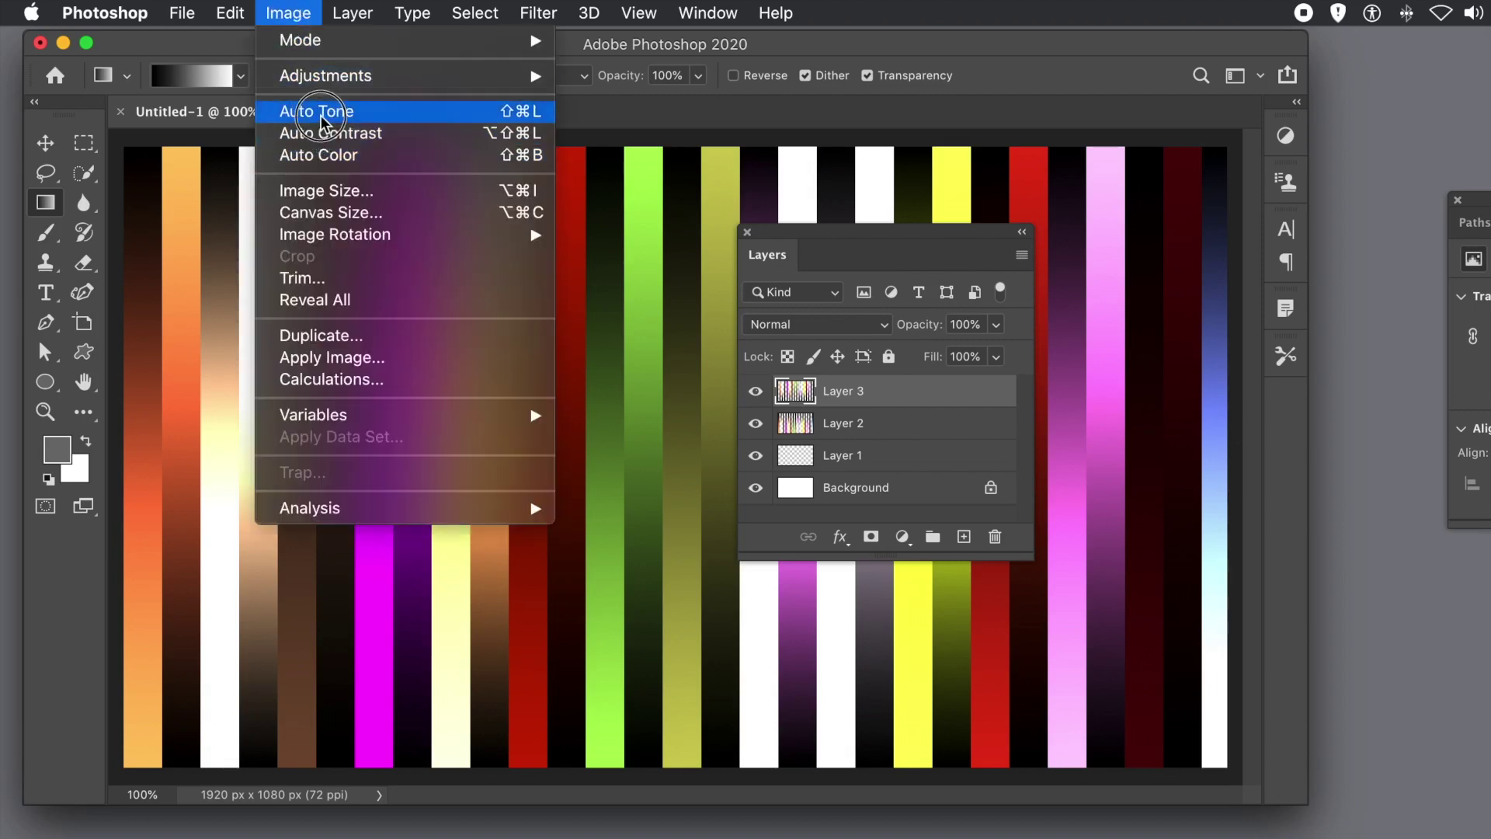
- Apply Hue/Saturation with Hue -128 and Saturation -5 to Layer 3's stripes
mouse_move(331, 231)
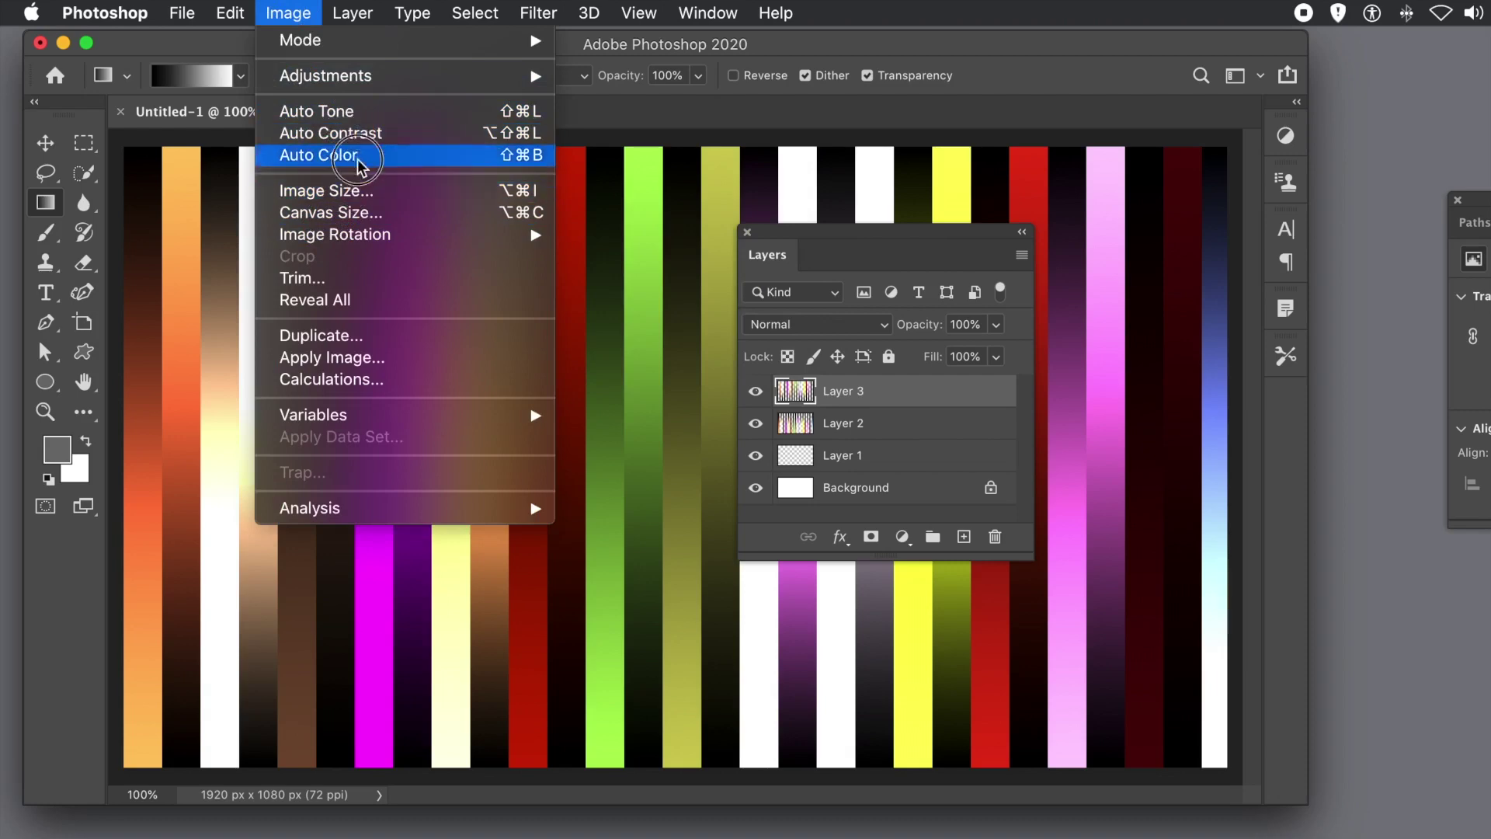
mouse_move(376, 72)
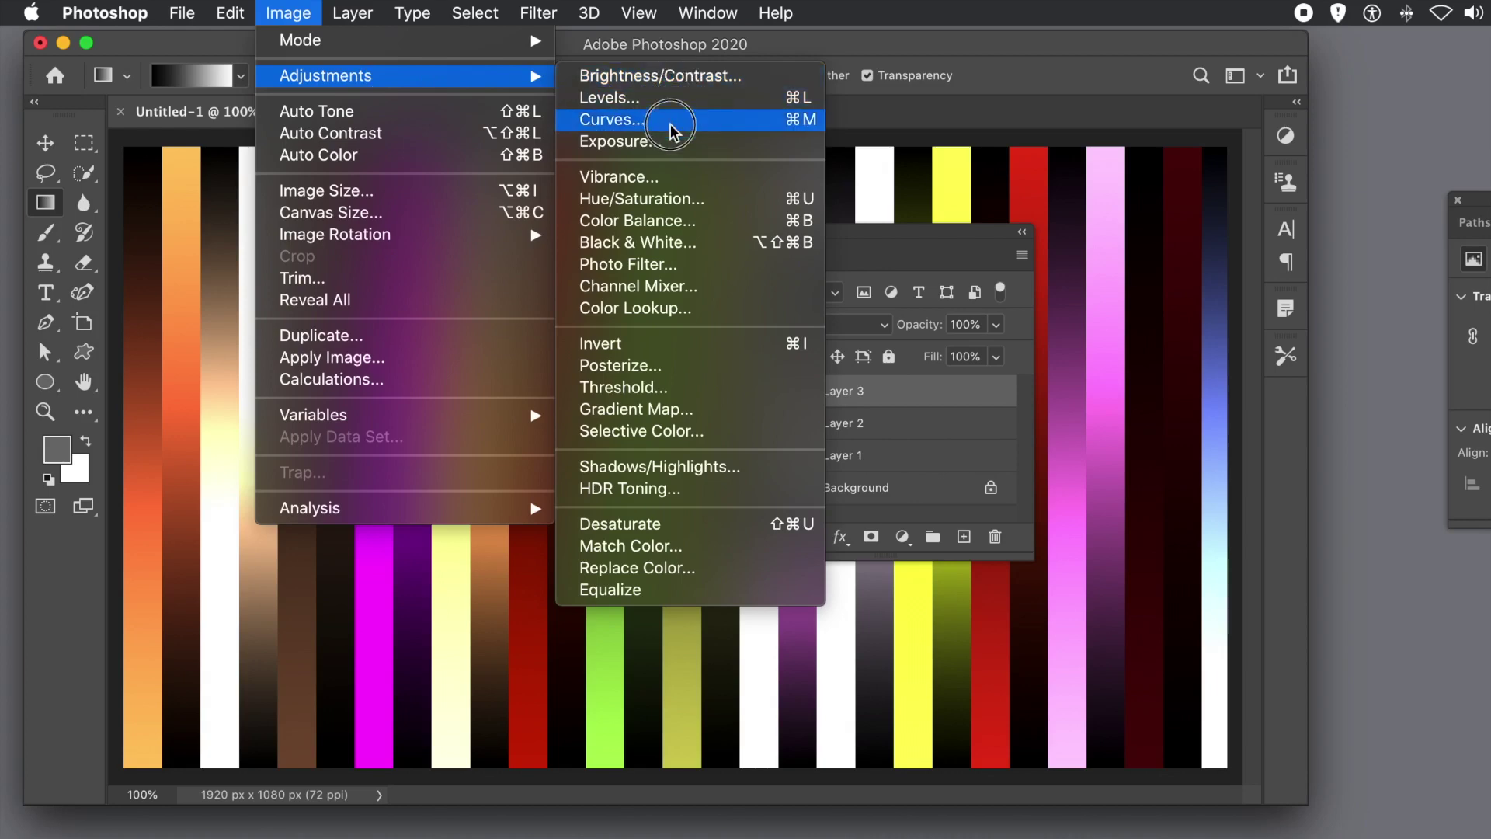
left_click(666, 198)
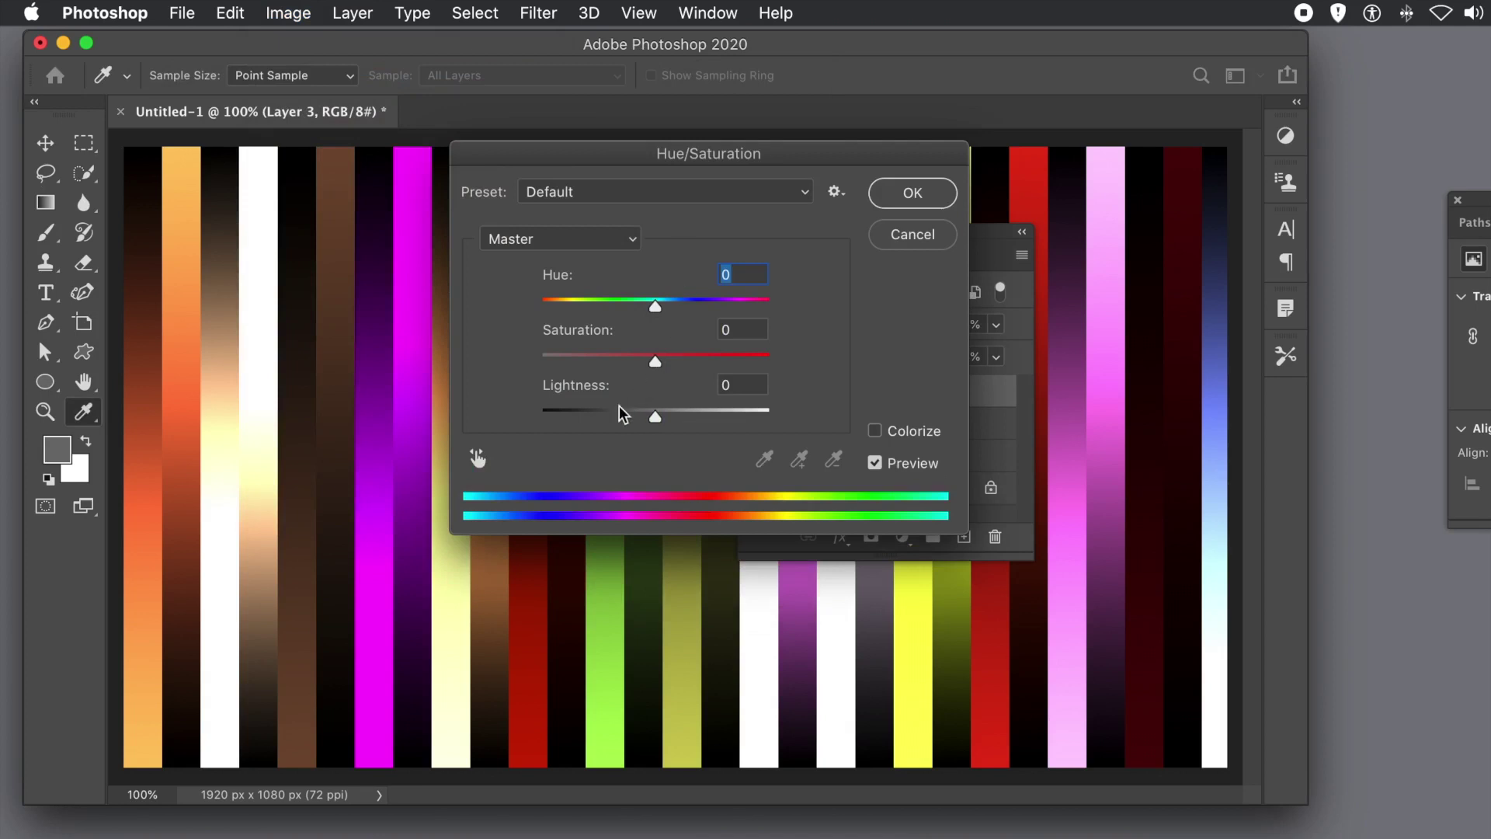
left_click_drag(677, 302, 566, 309)
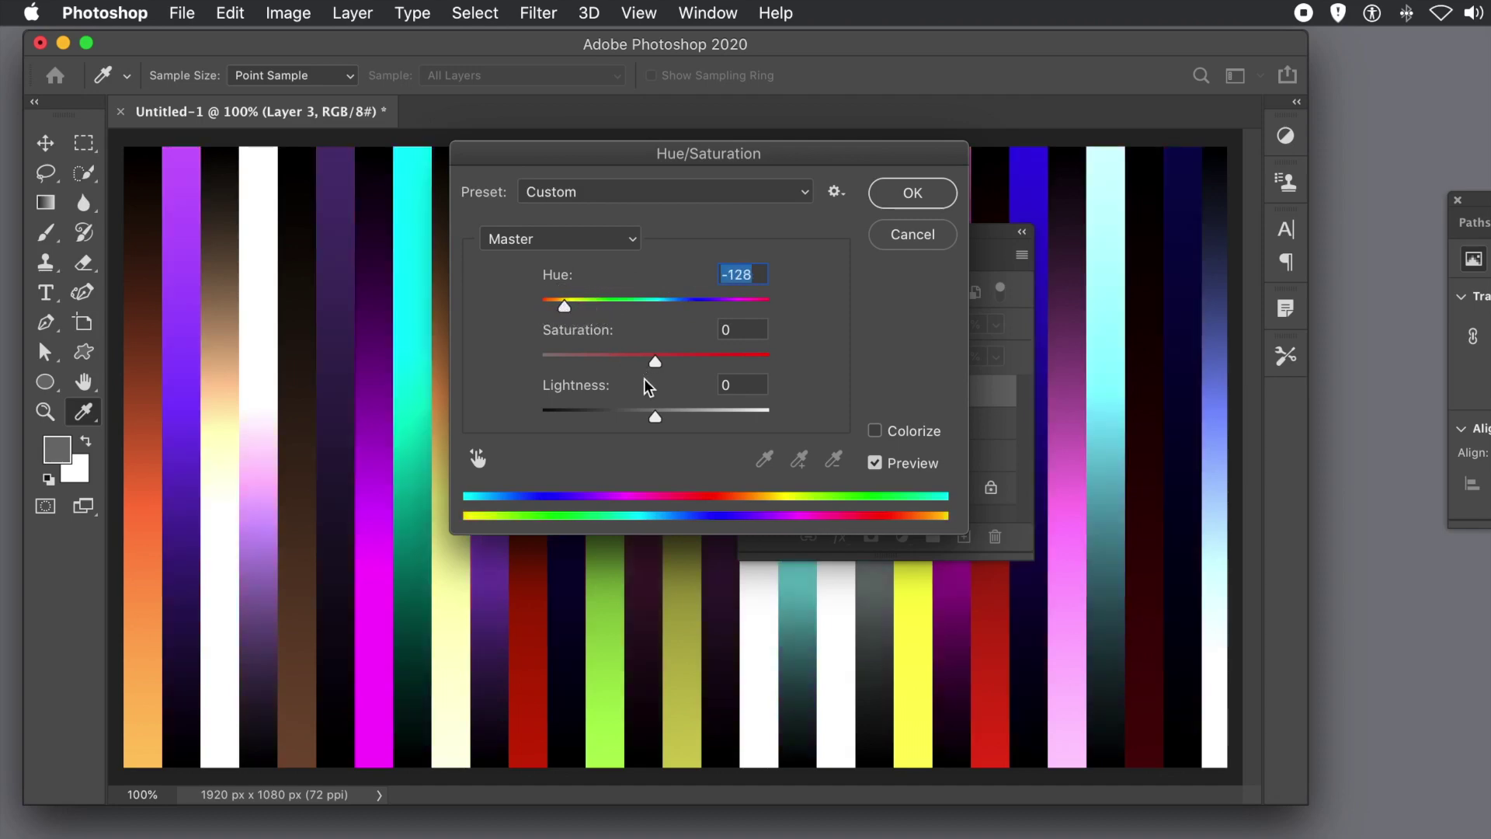
mouse_move(654, 360)
left_mouse_down()
mouse_move(566, 360)
mouse_move(688, 360)
mouse_move(650, 357)
left_mouse_up()
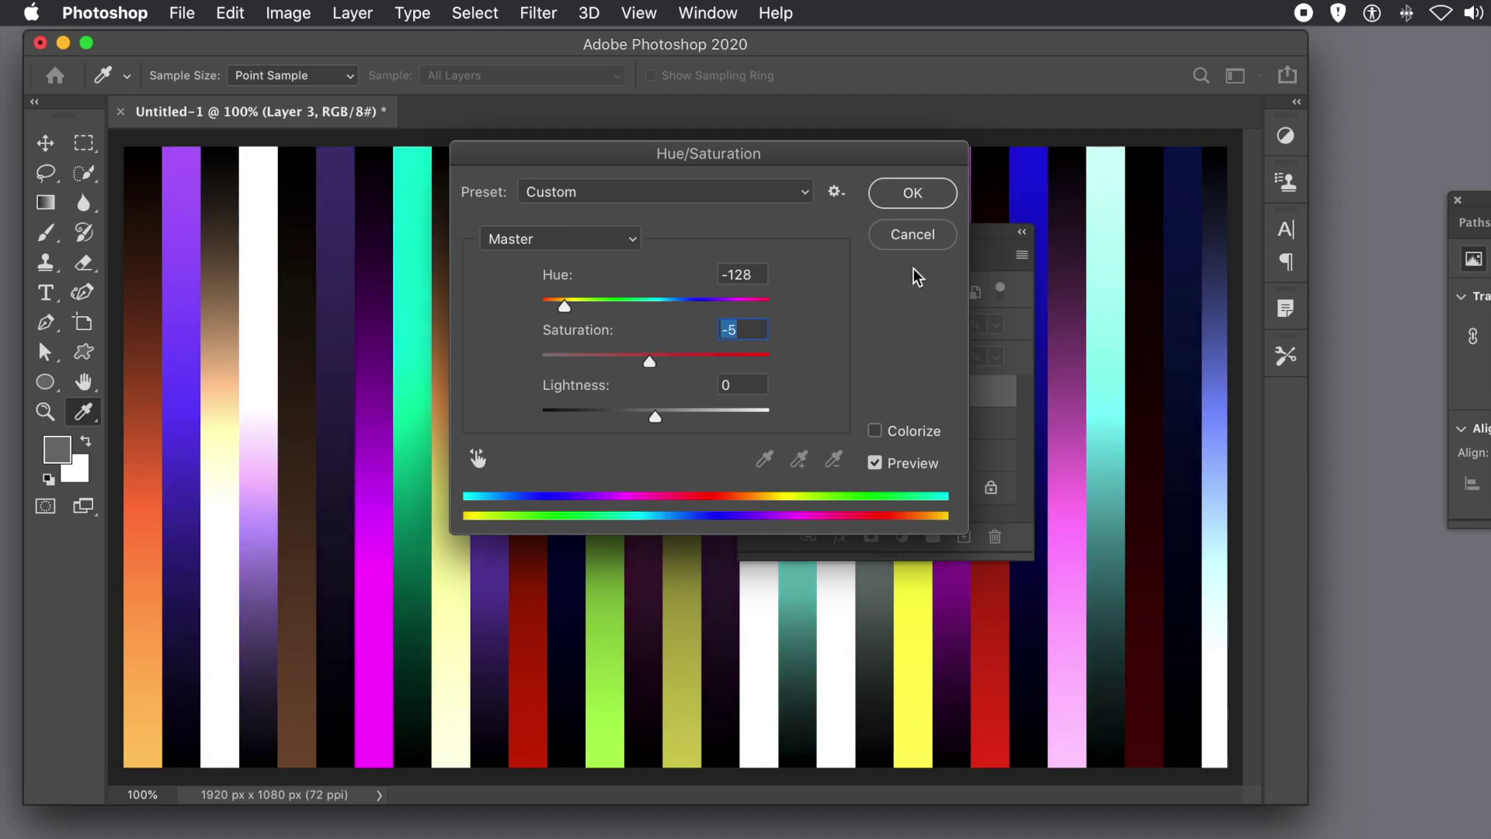
left_click(913, 194)
key("g")
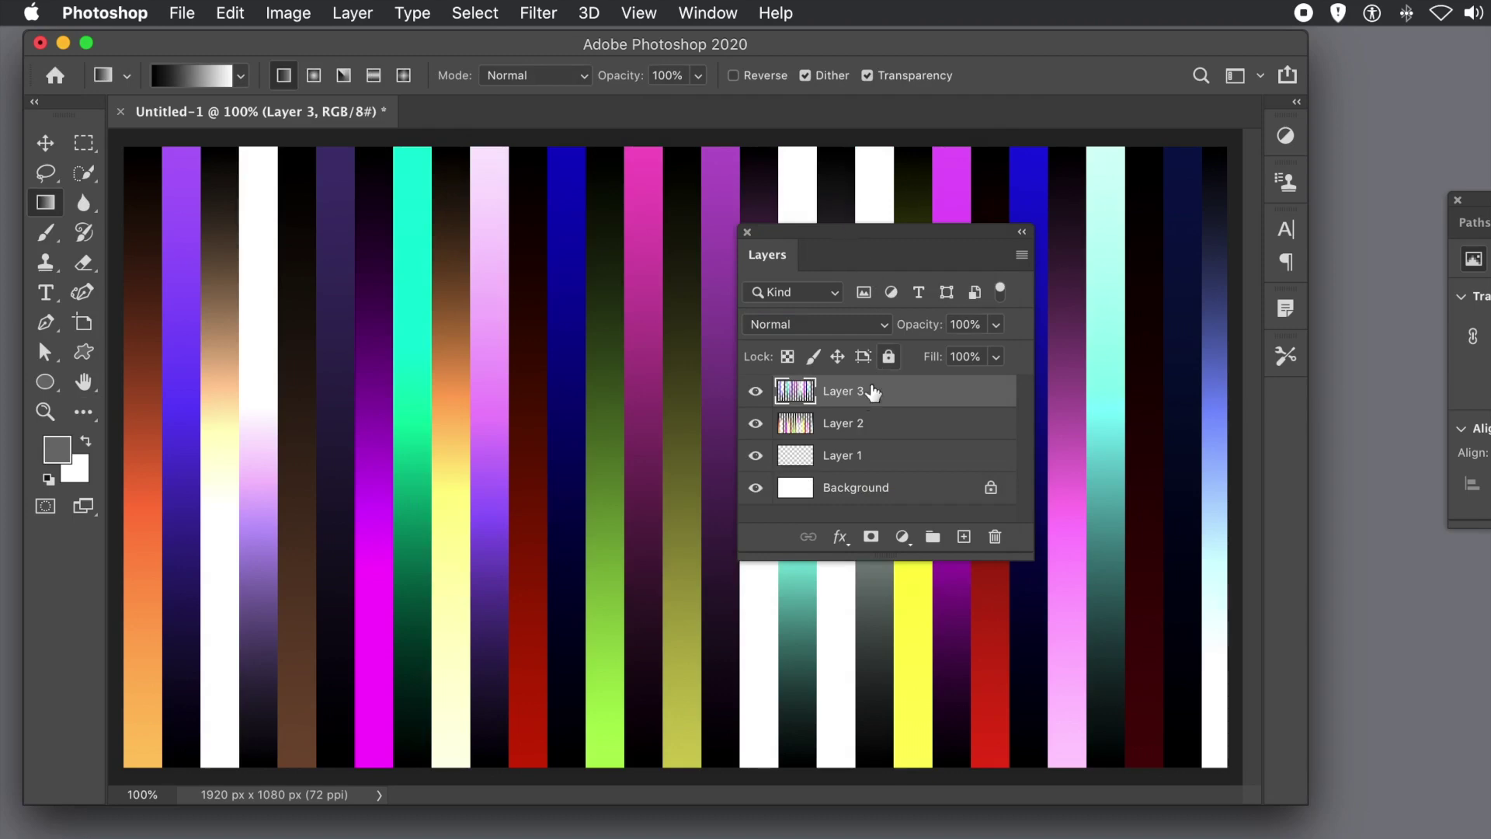
left_click(851, 429, "shift")
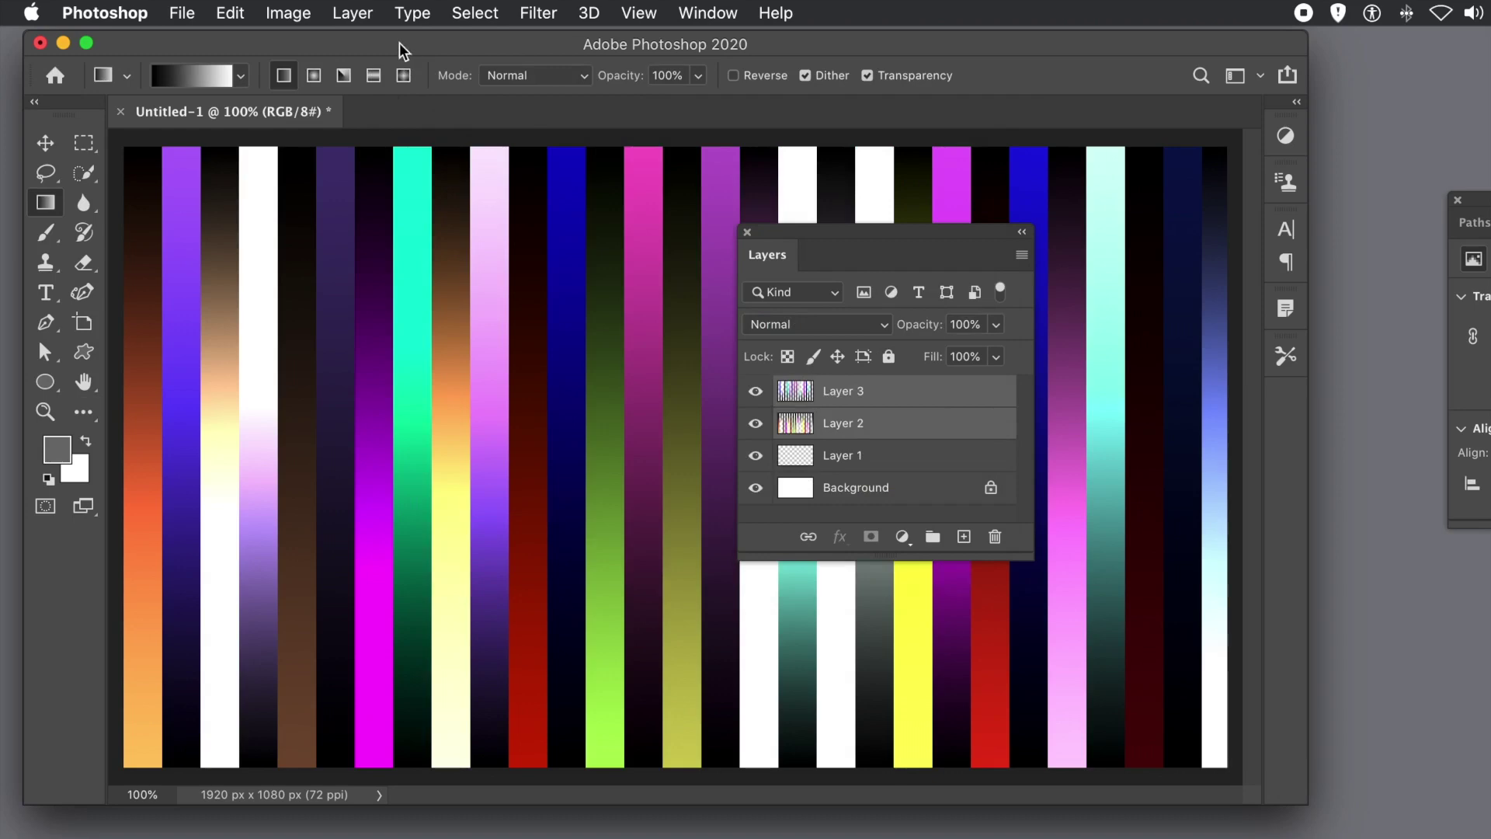
left_click(353, 13)
left_click(403, 267)
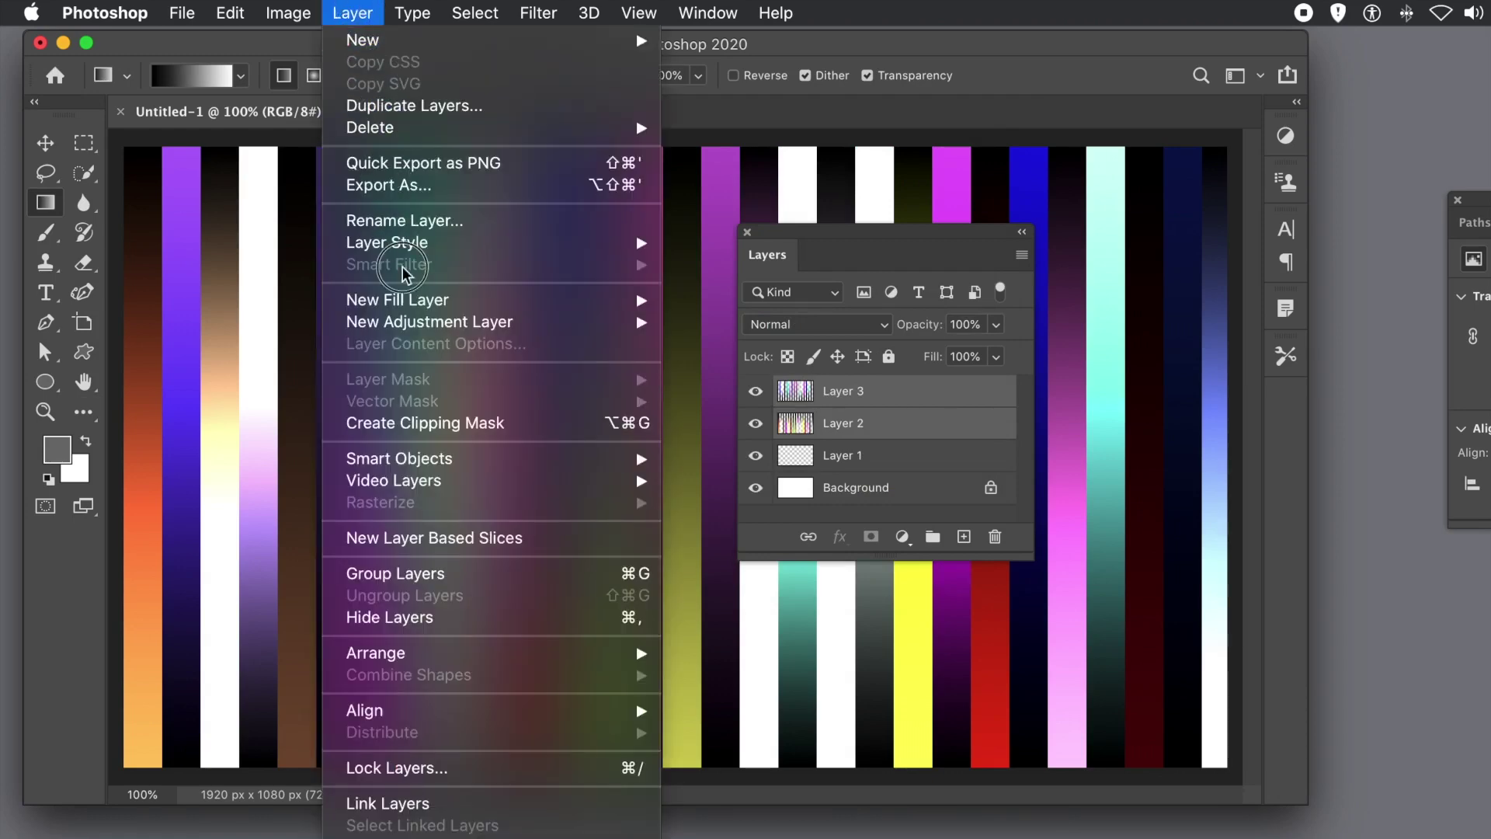
mouse_move(410, 458)
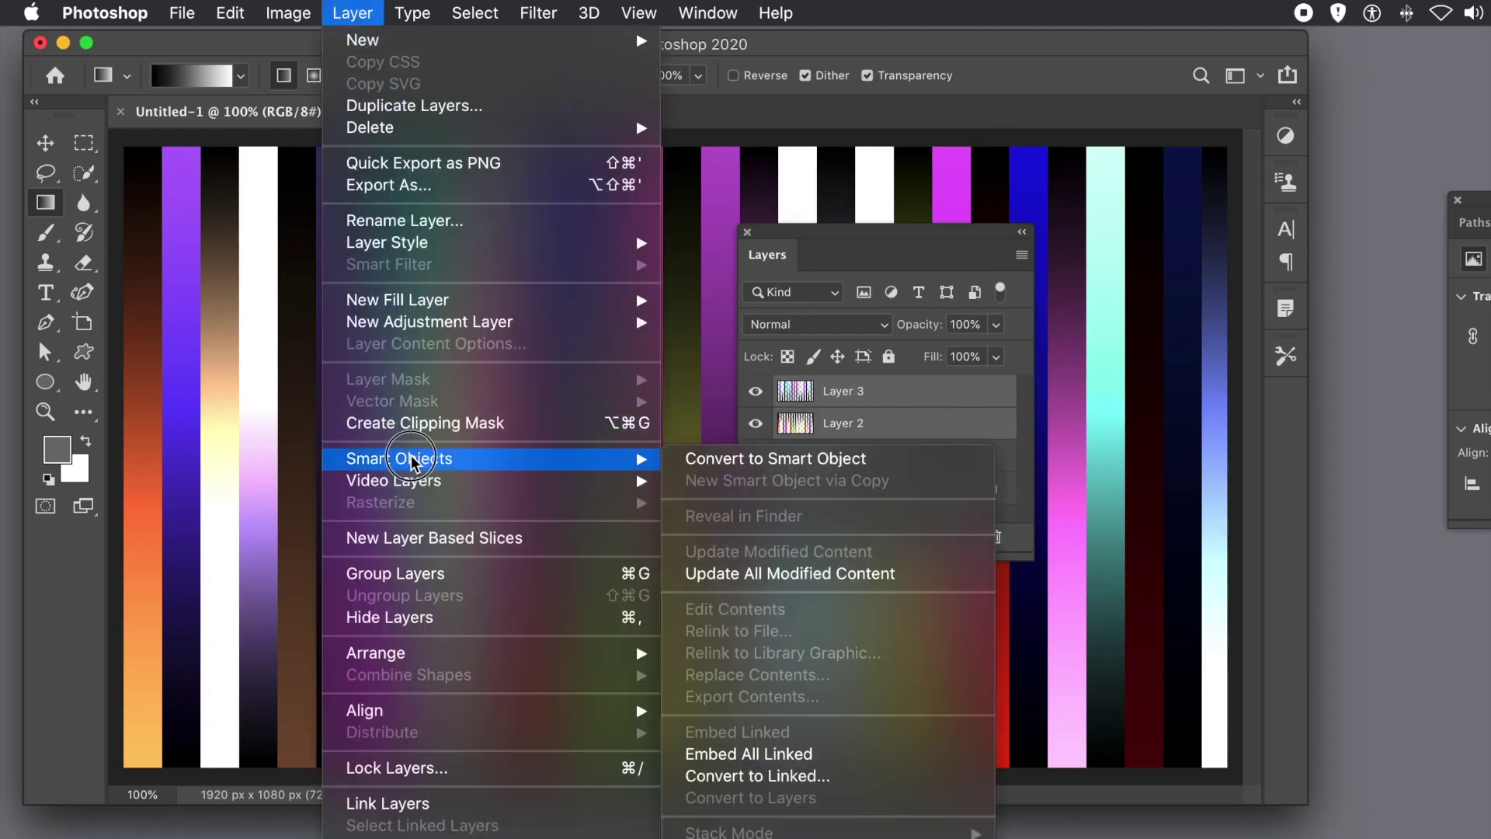
left_click(699, 462)
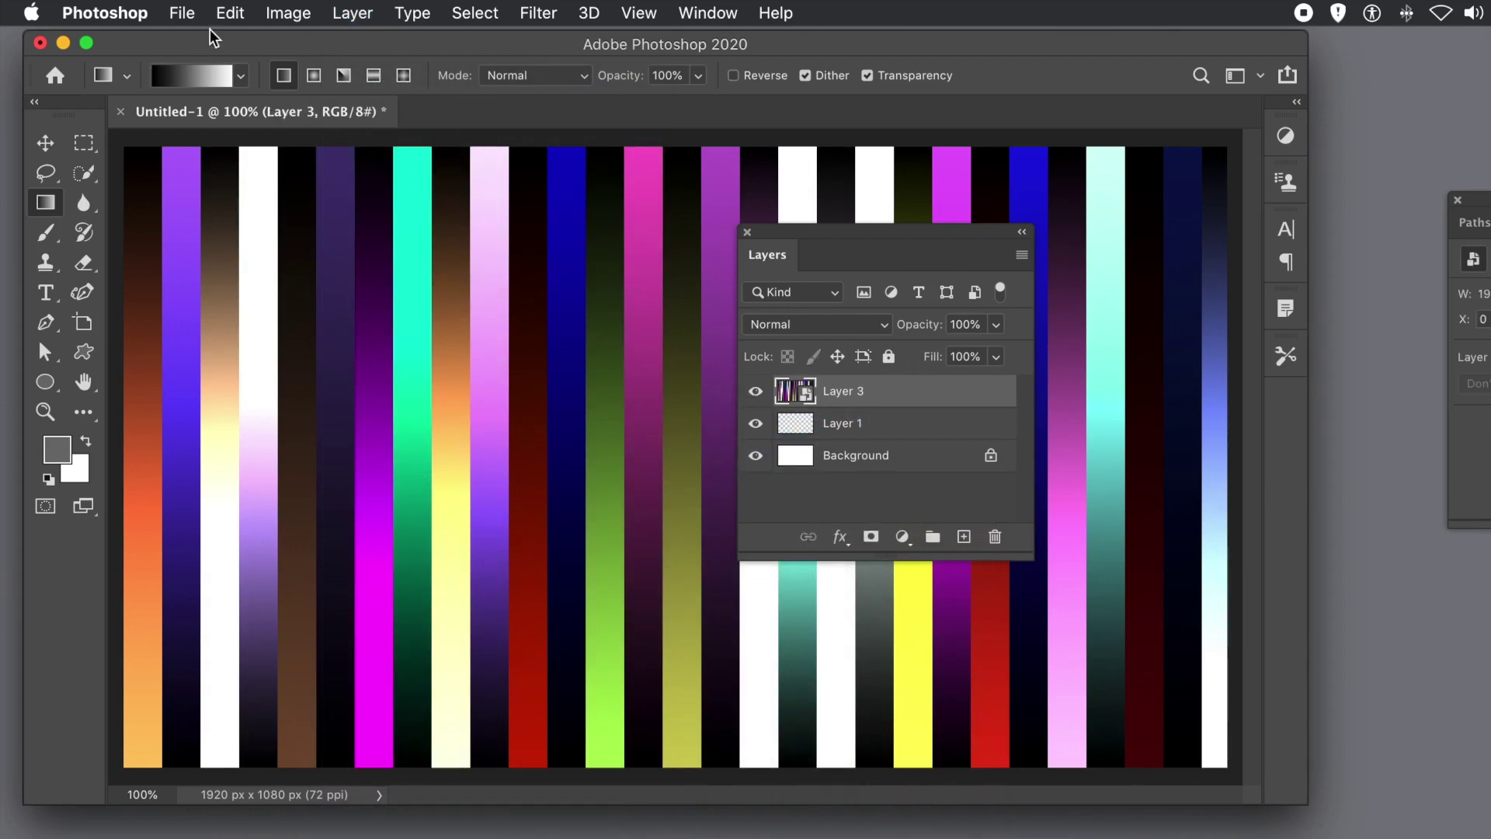
left_click(227, 14)
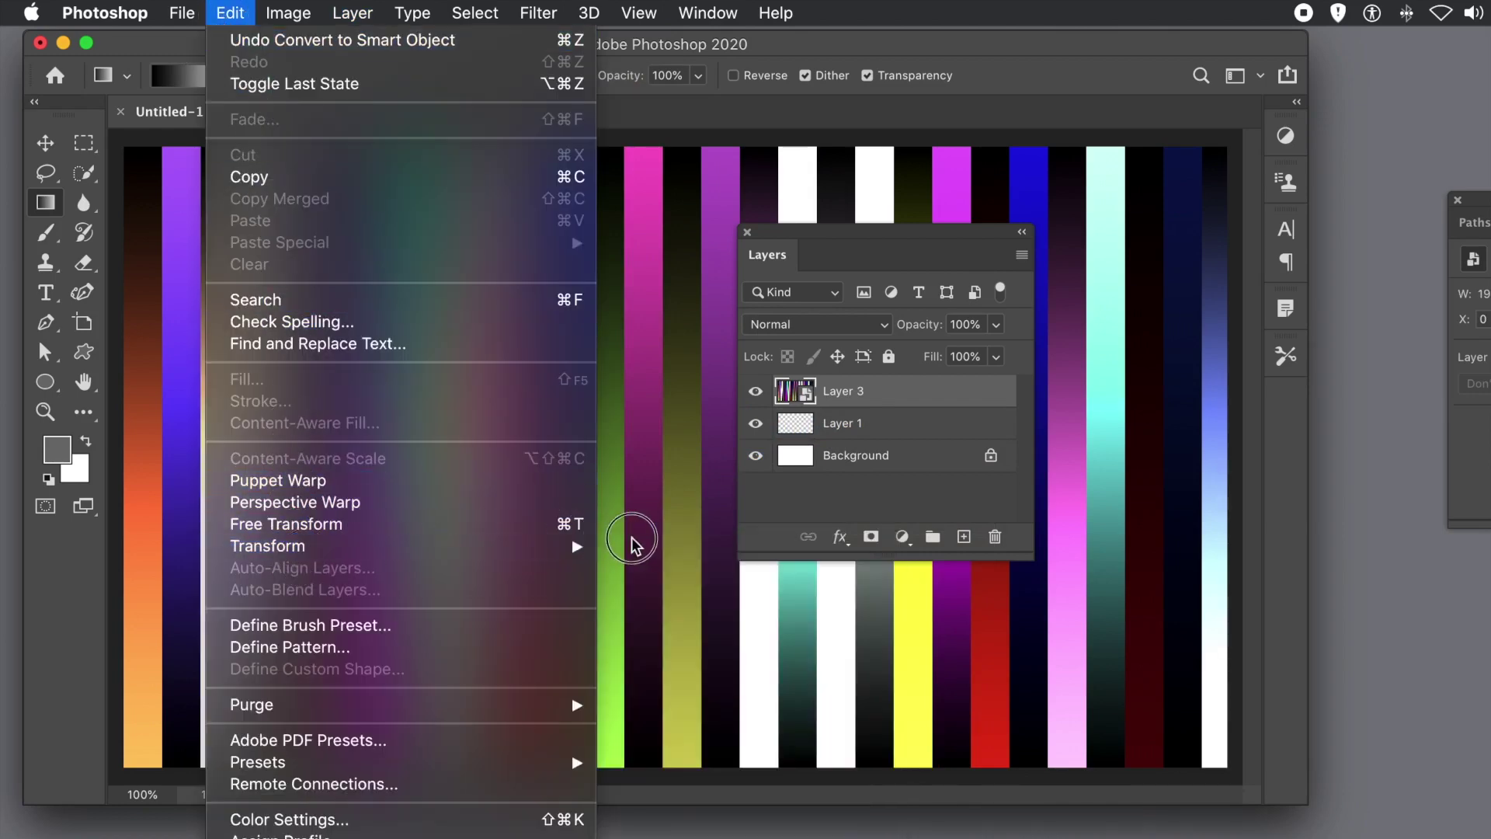
mouse_move(567, 547)
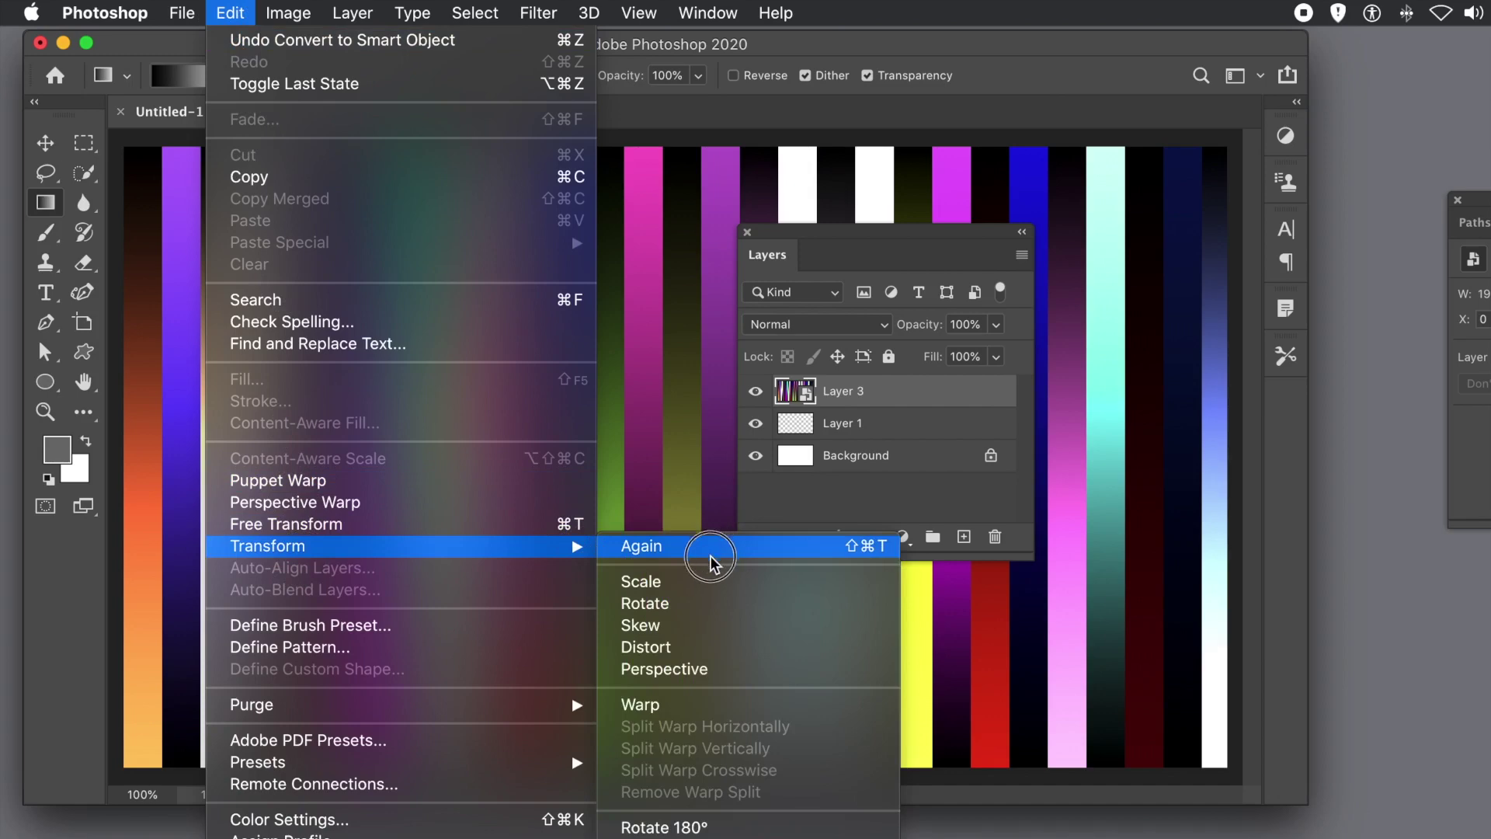
key("Escape")
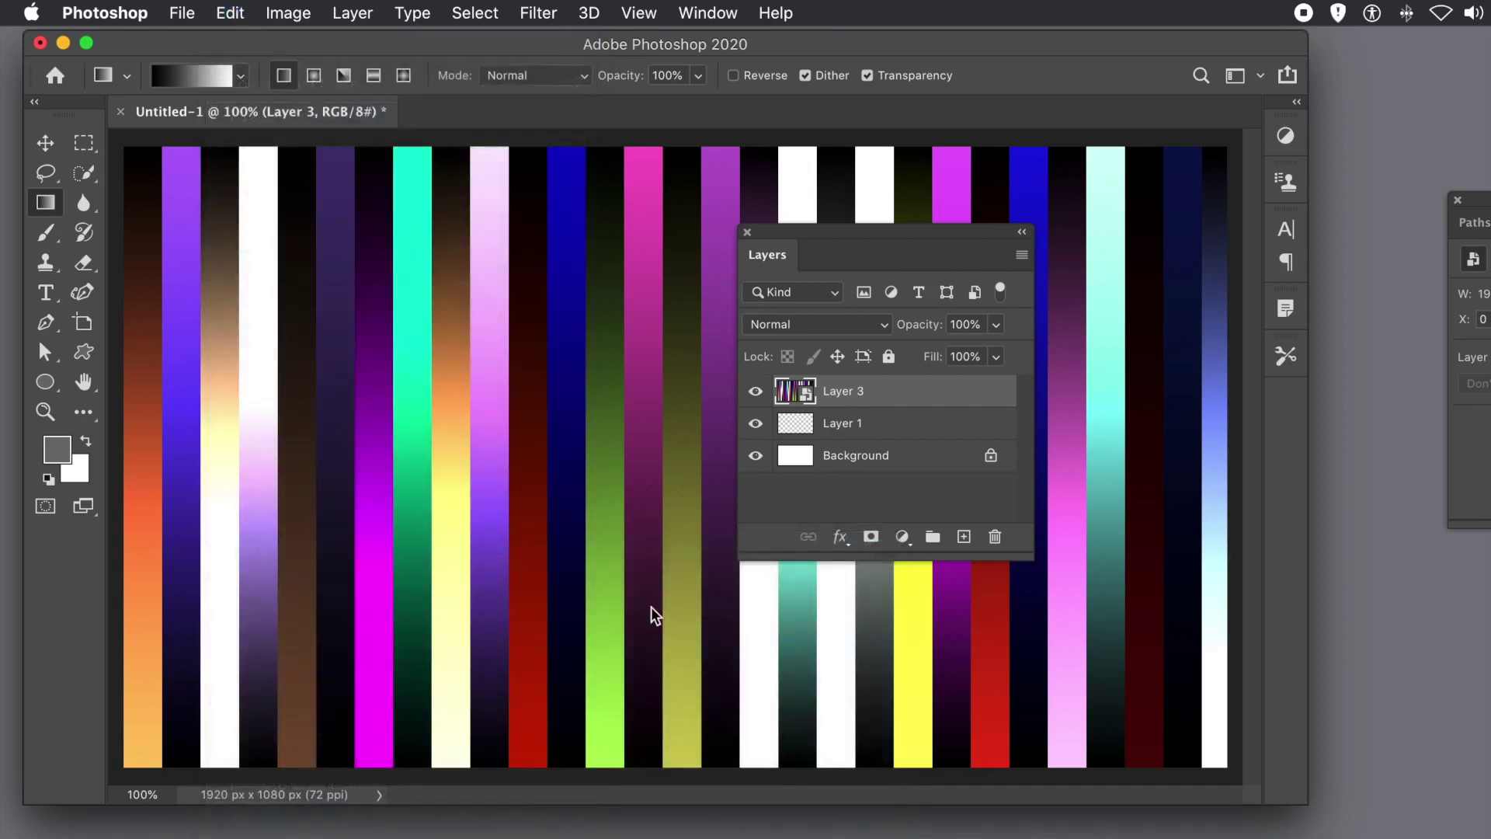
key("super+t")
left_click_drag(125, 151, 562, 285)
key("Return")
key("g")
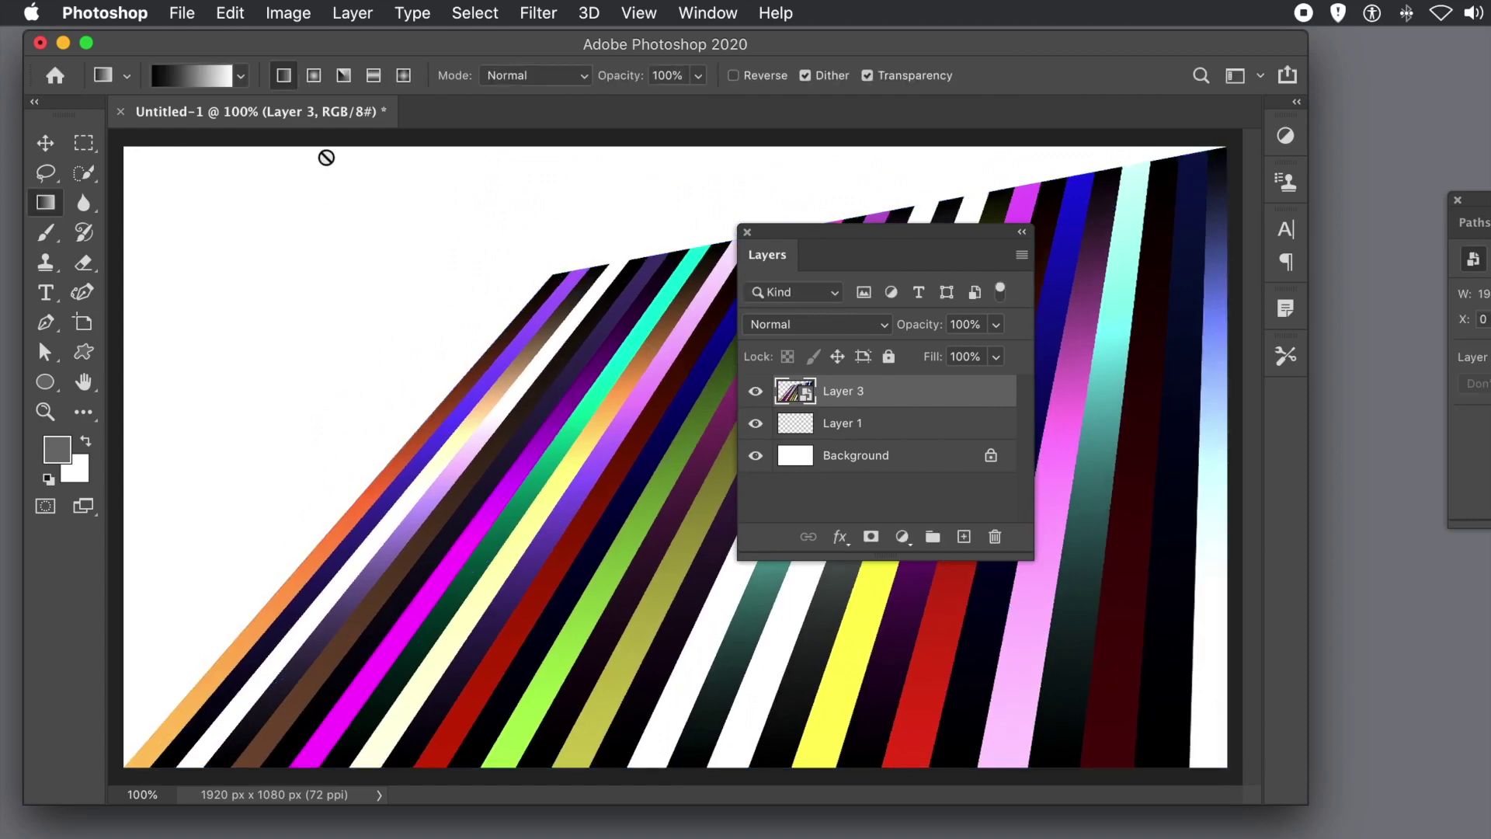
key("super+z")
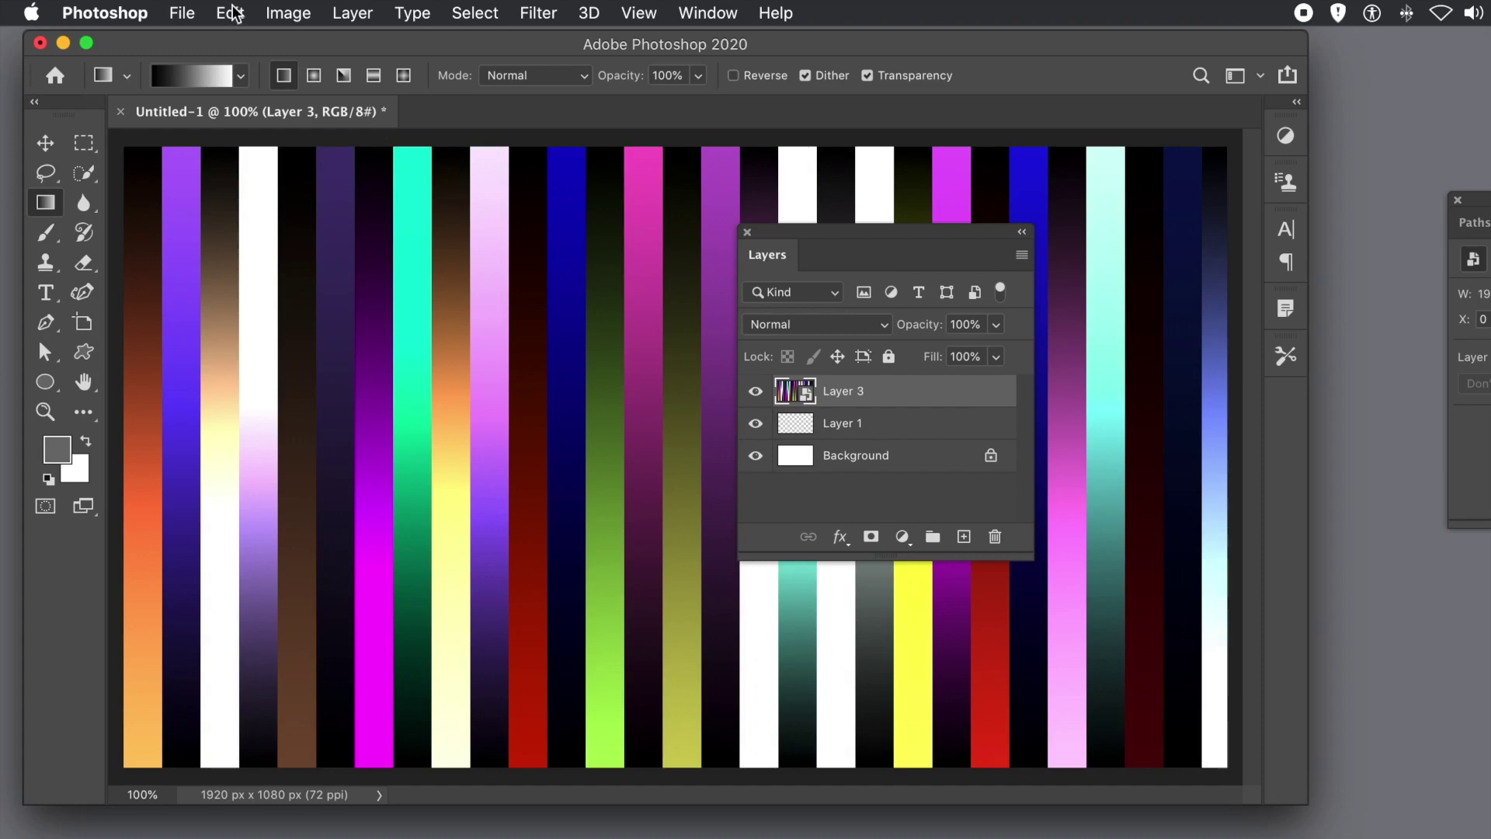
- Duplicate Layer 3 offset down-right, shrink the copy to about 71% and move it up-left
left_click(45, 143)
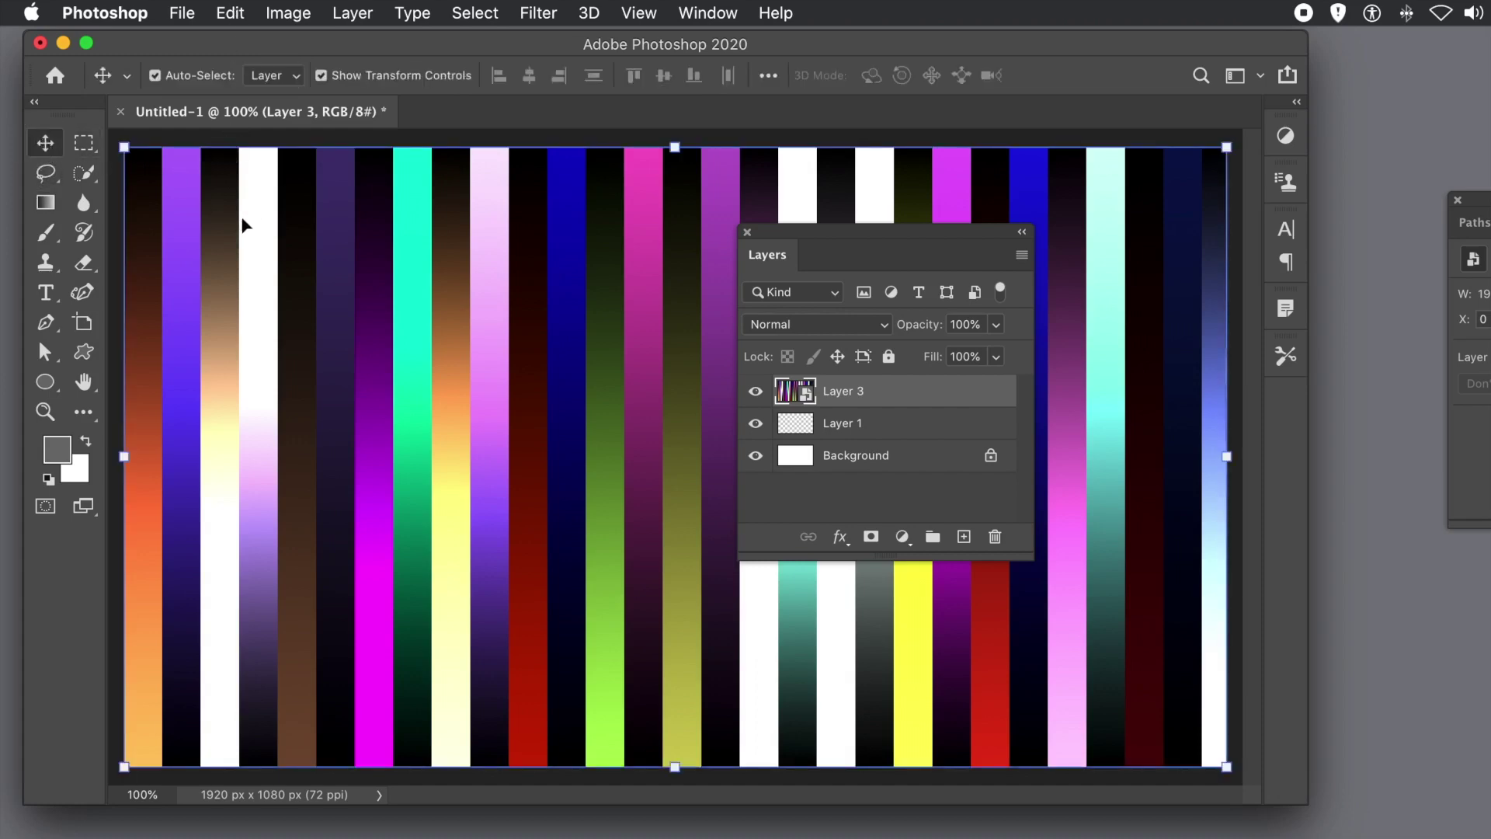
left_click_drag(251, 241, 435, 267)
left_click_drag(307, 173, 625, 360)
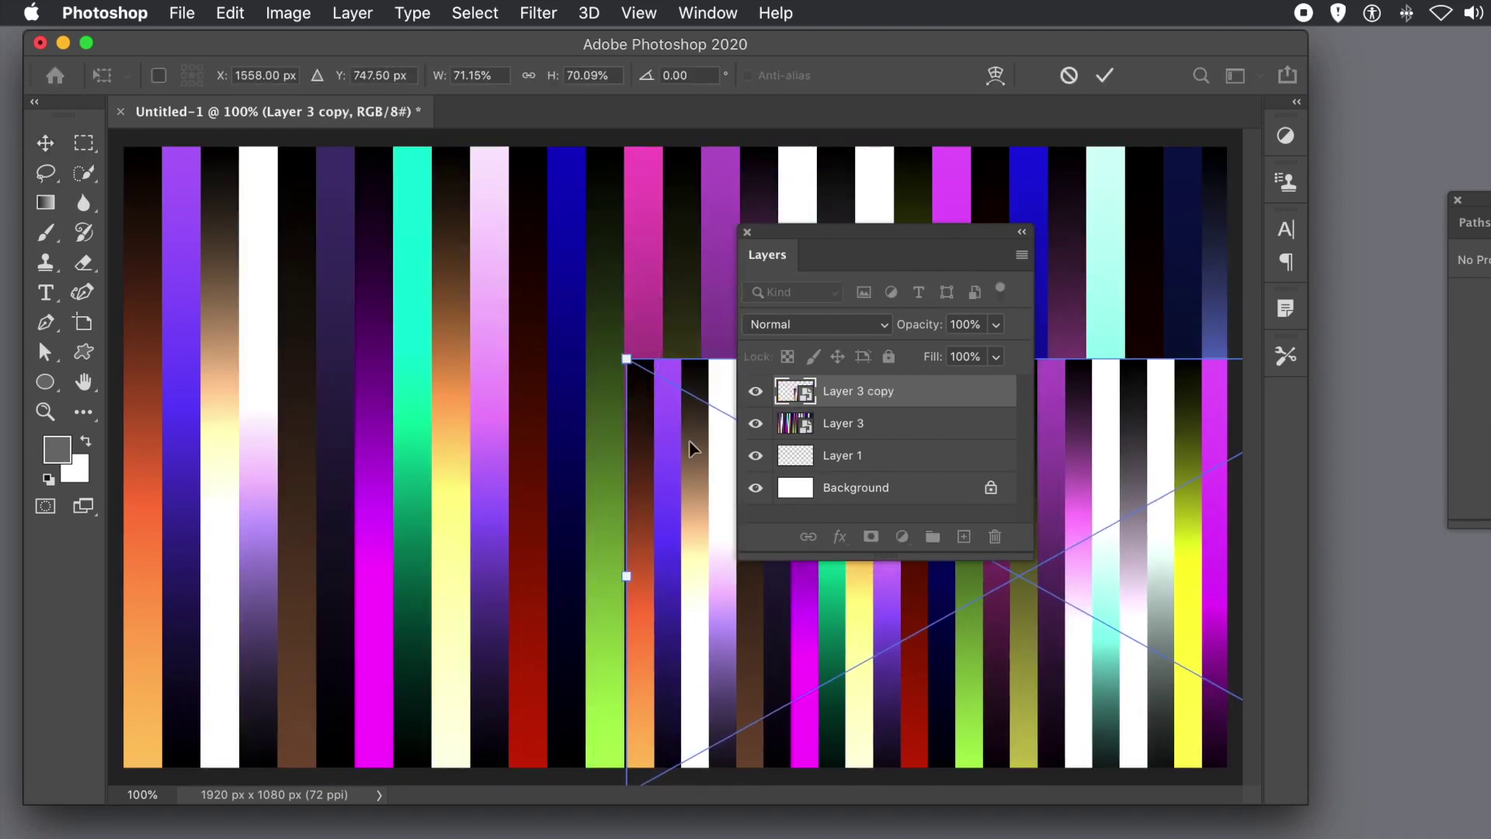
left_click_drag(688, 440, 16, 290)
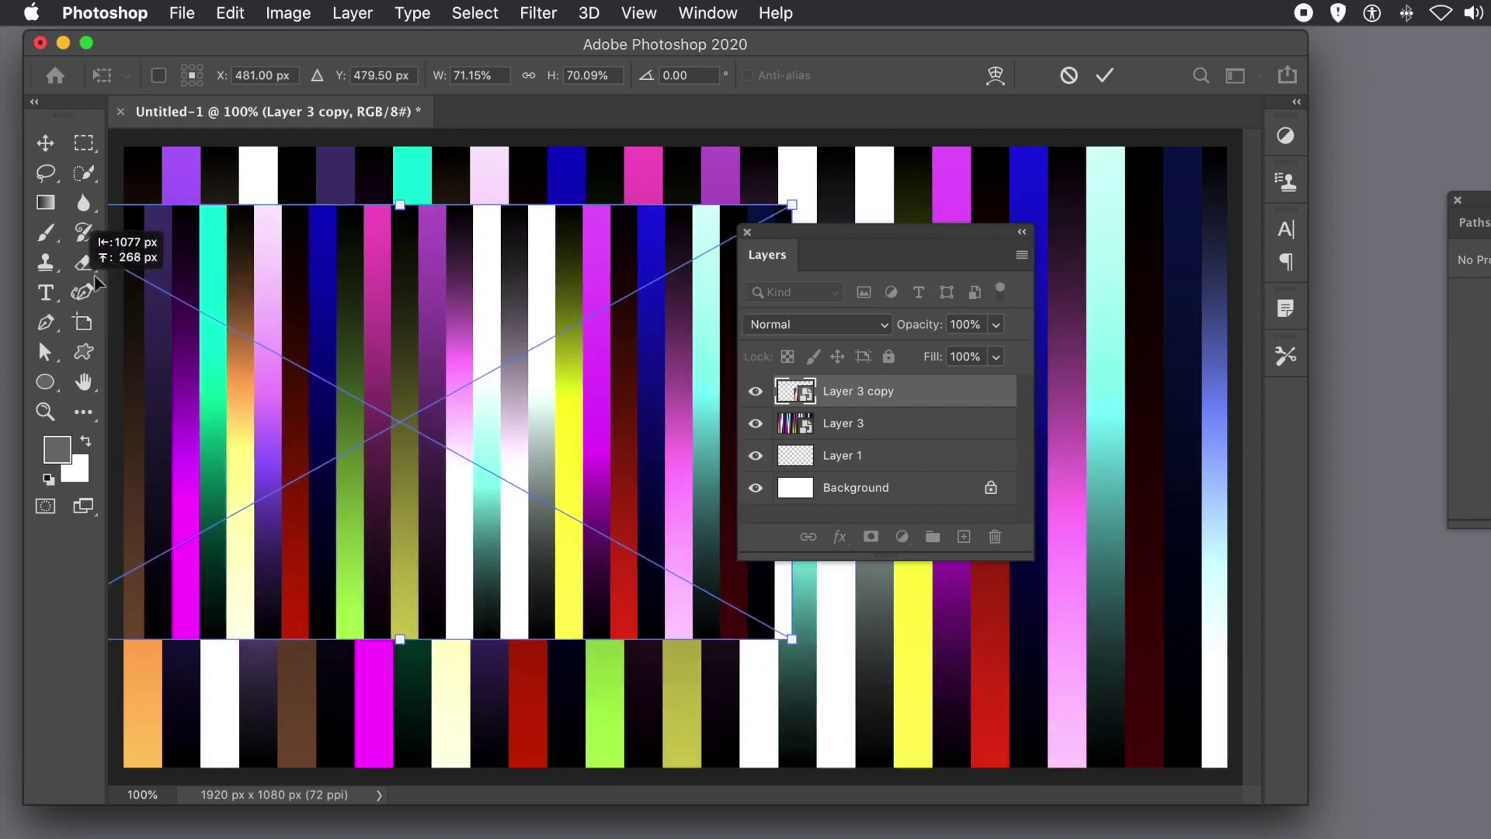
- Rotate the copy 90° and enlarge it so horizontal stripes span most of the canvas
left_click_drag(821, 198, 466, 549)
left_click_drag(535, 440, 440, 449)
left_click_drag(523, 423, 873, 417)
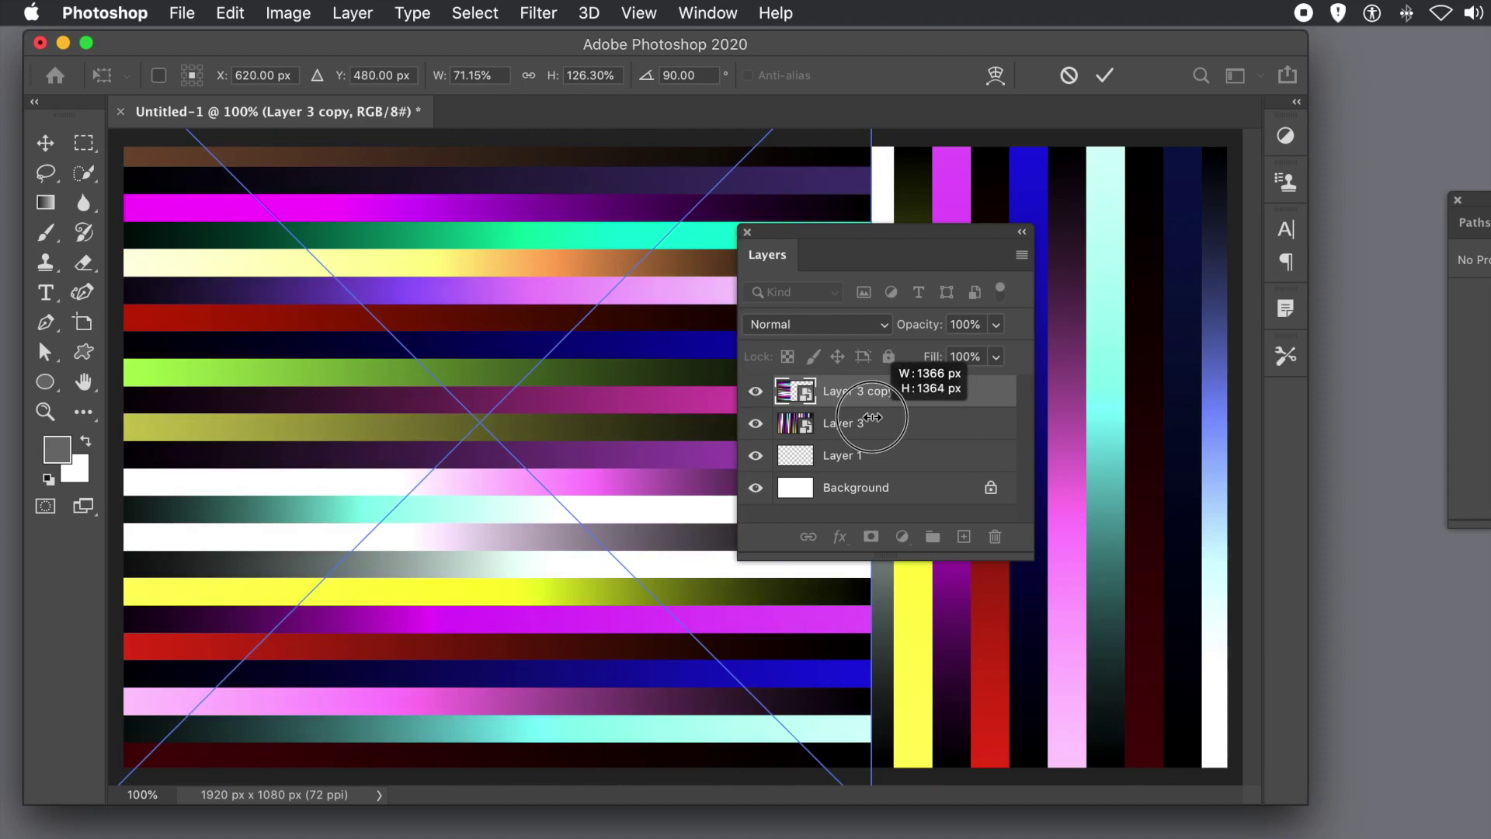
left_click_drag(872, 417, 1031, 458)
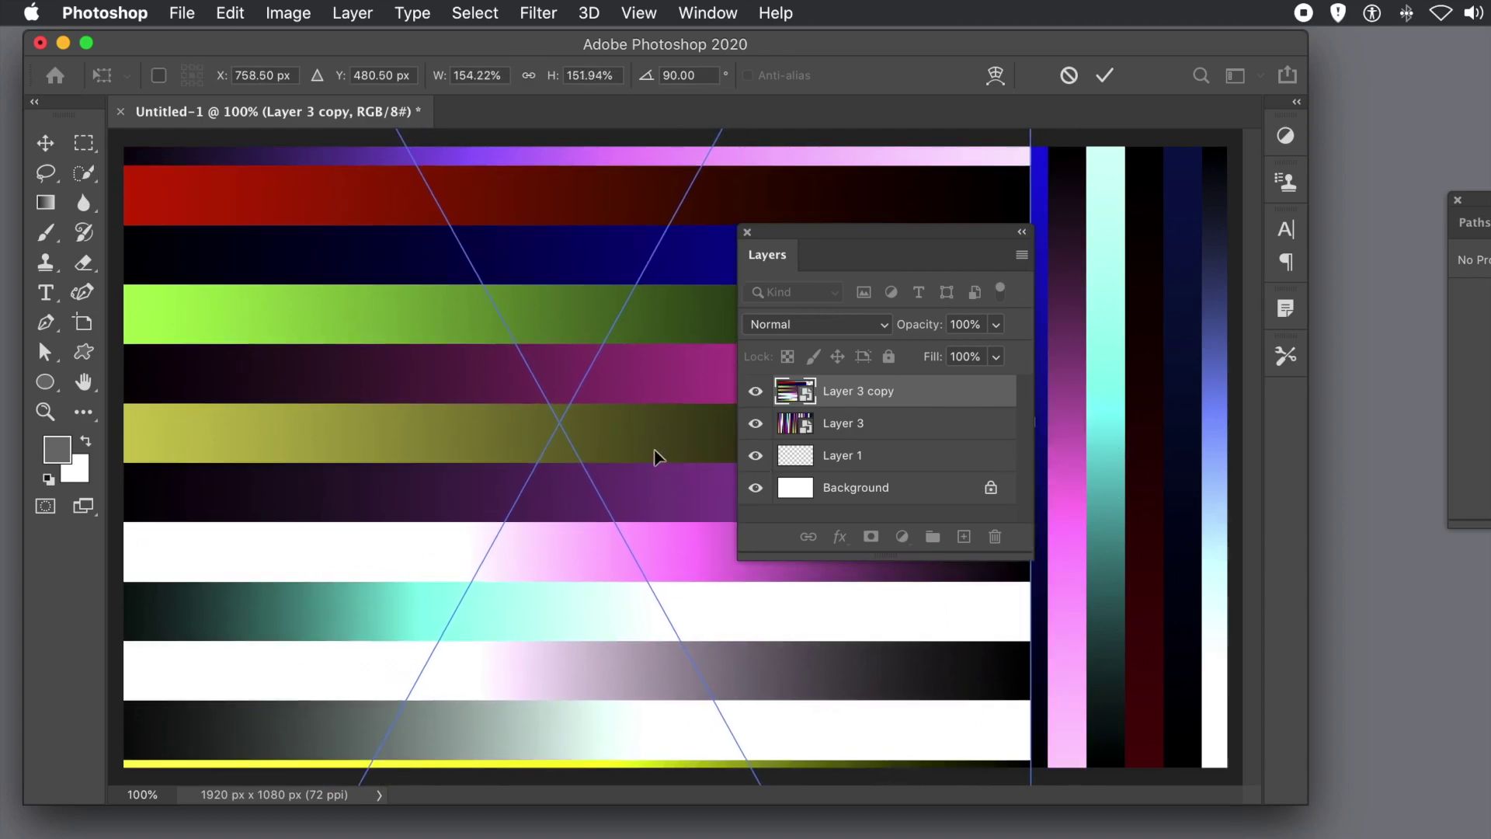
key("Return")
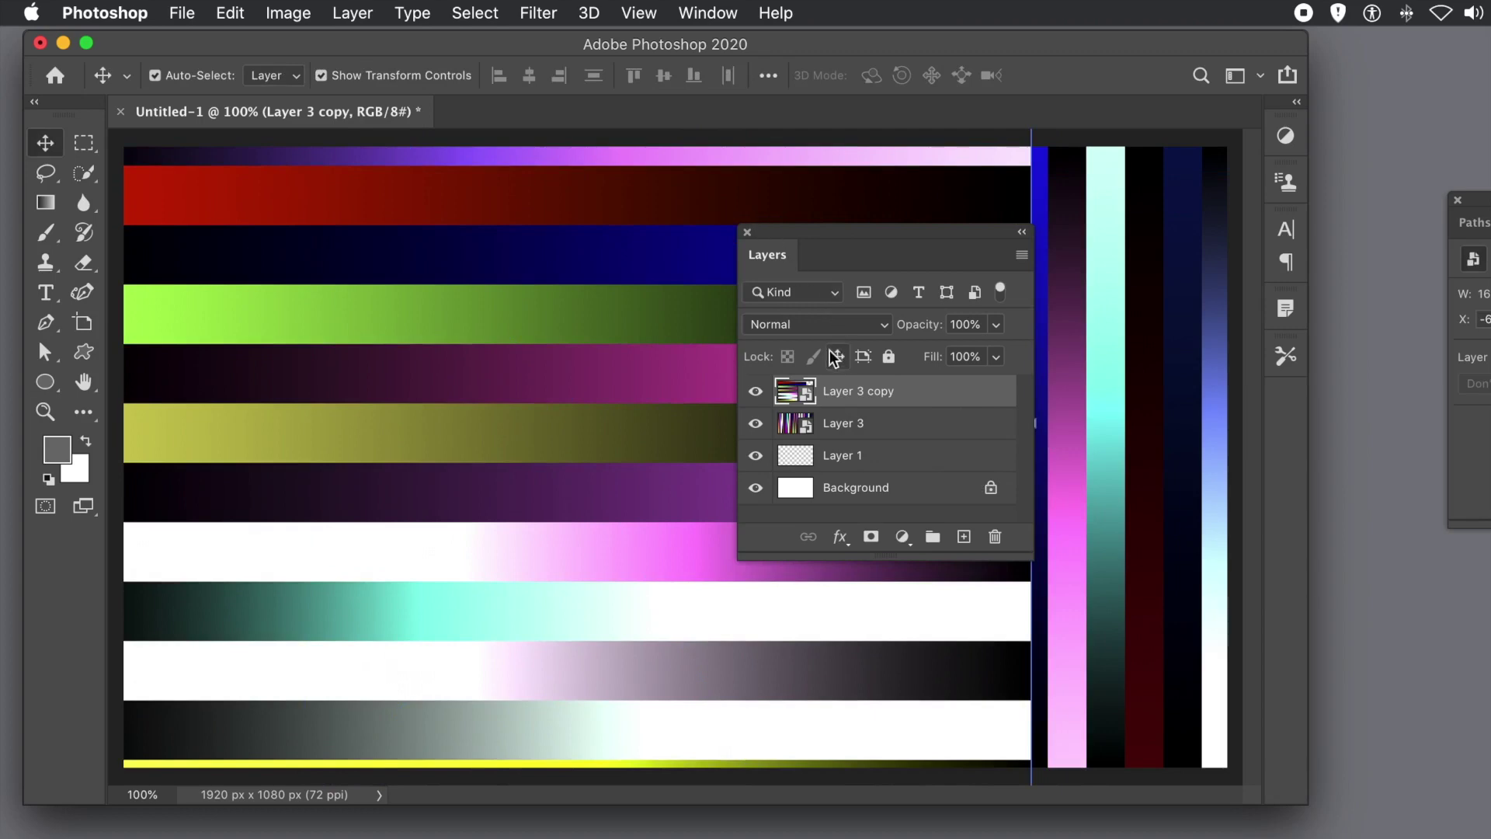
- Set Layer 3 copy to Difference blend mode, then delete the copy layer
left_click(814, 324)
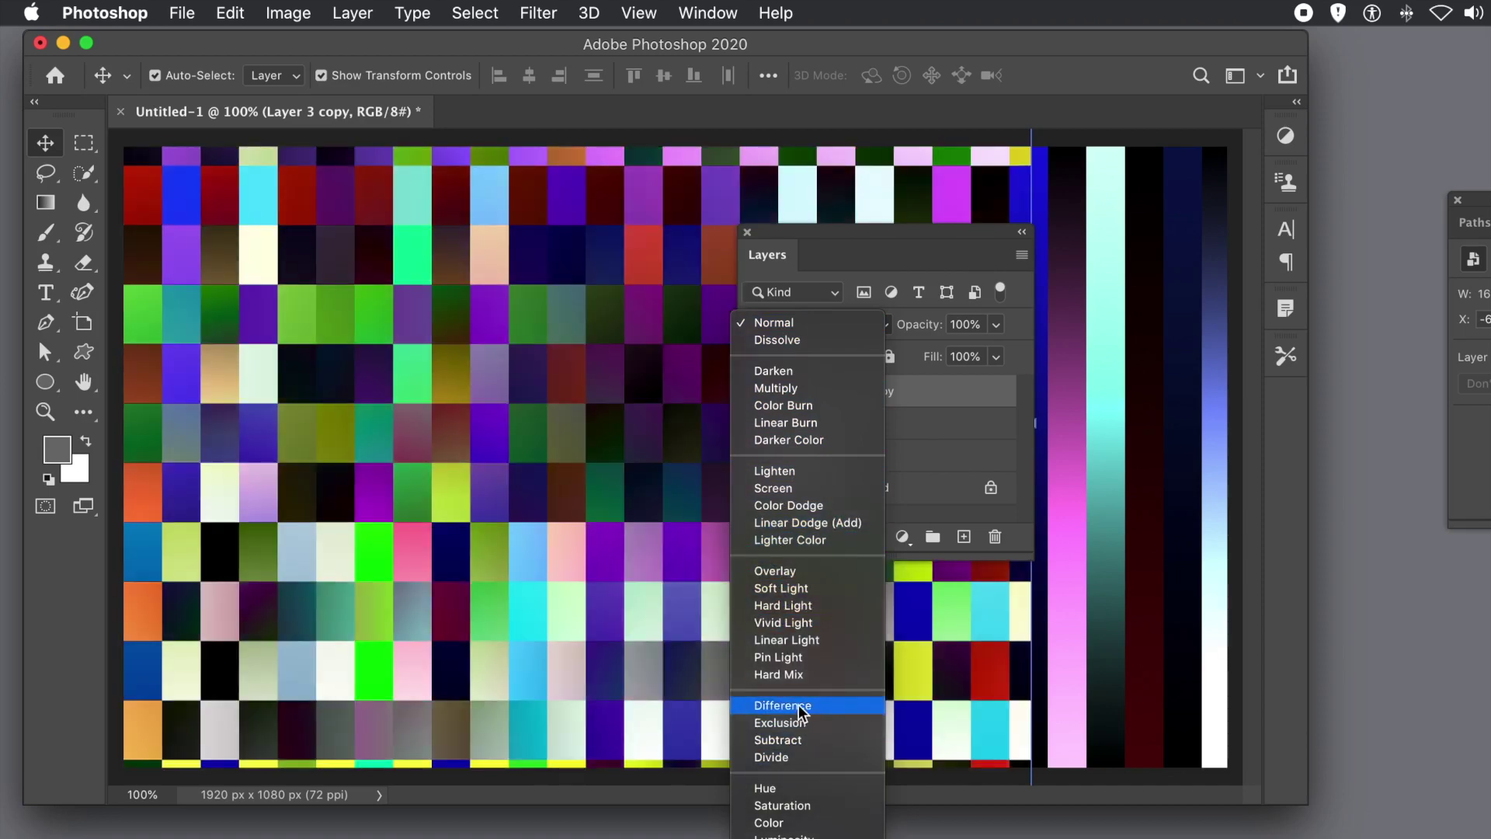
left_click(798, 705)
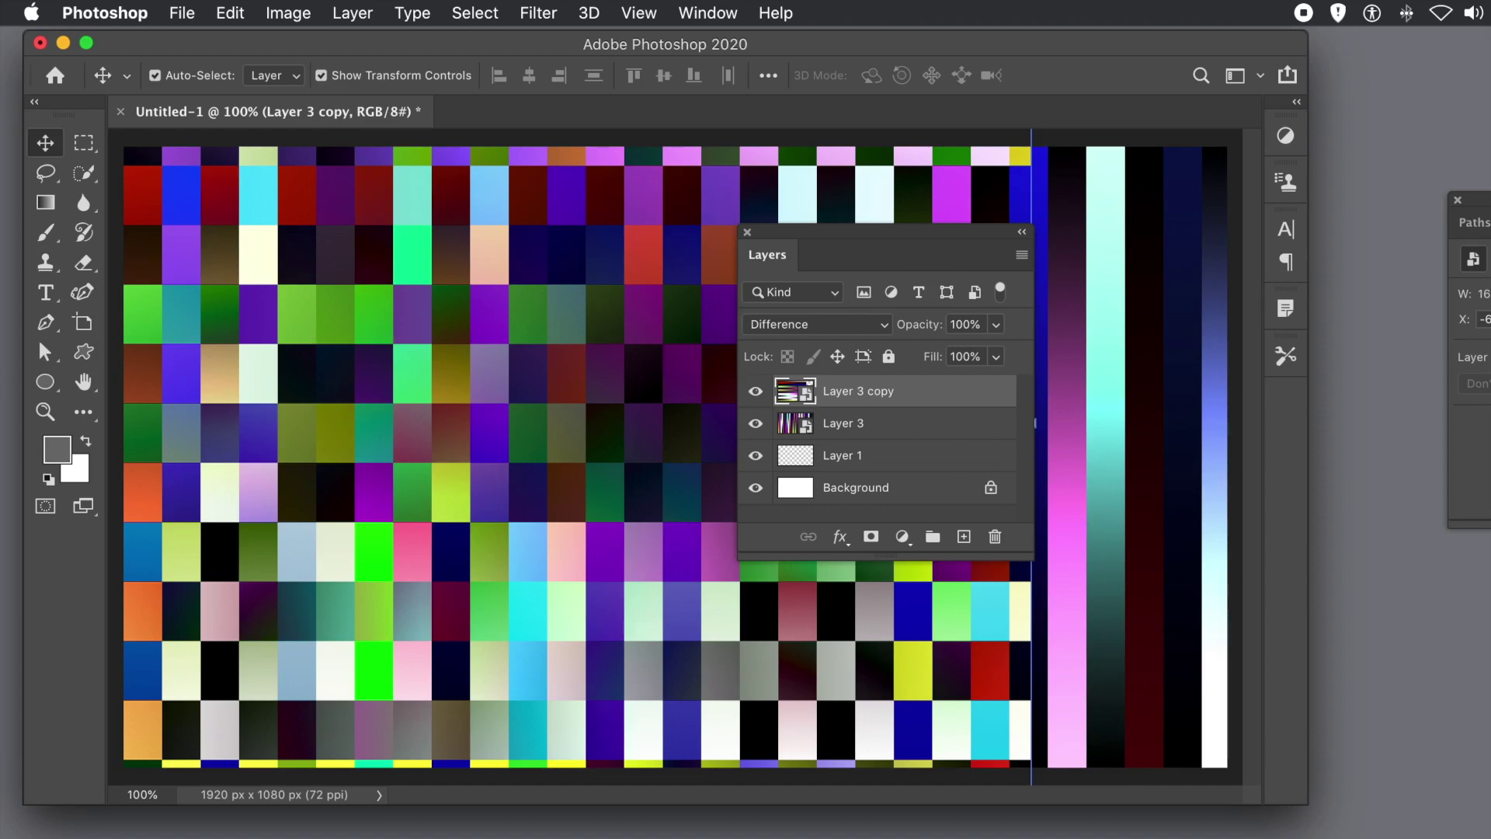
key("BackSpace")
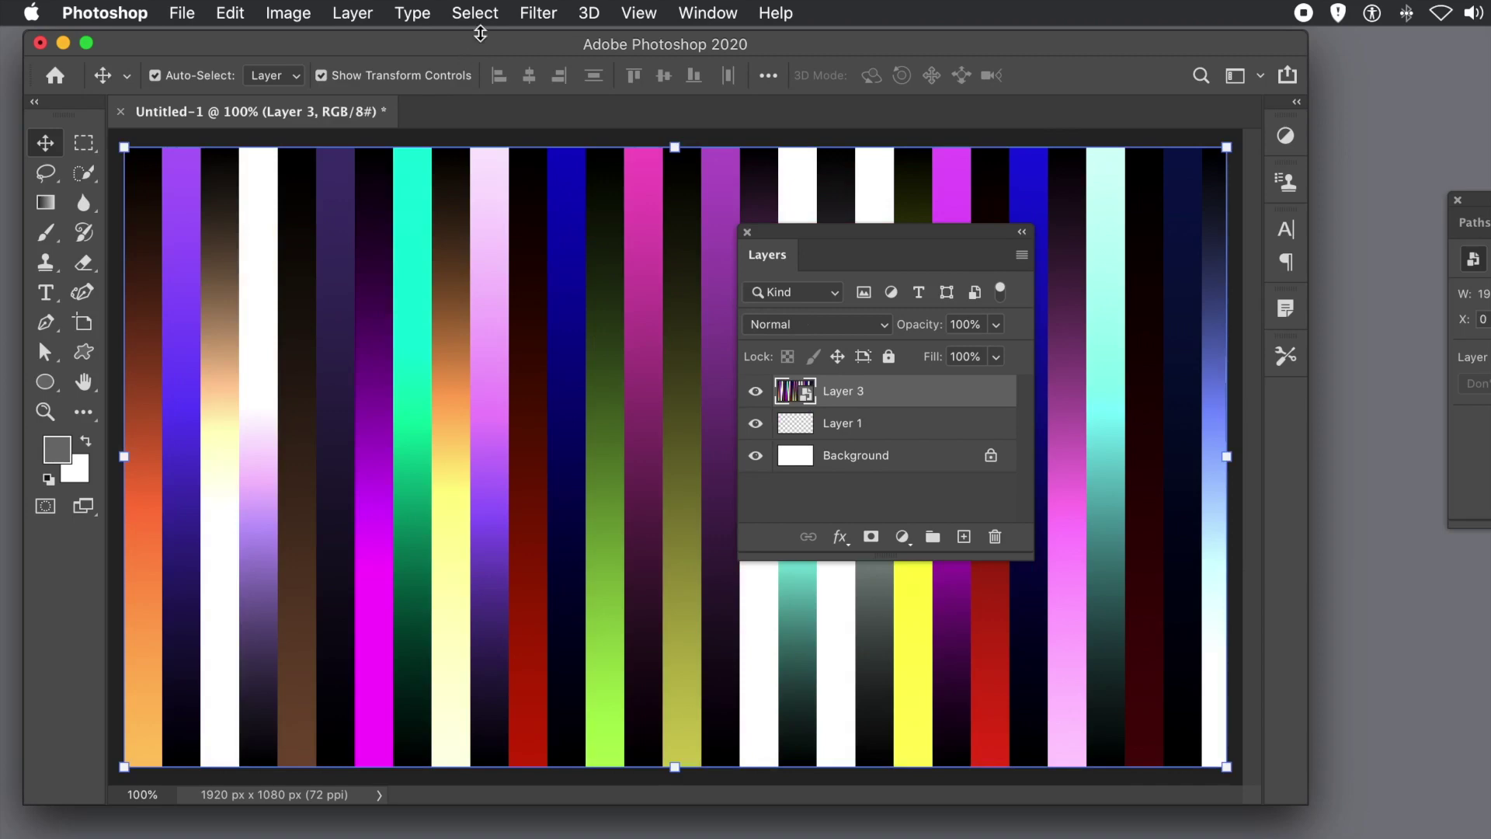
left_click(526, 17)
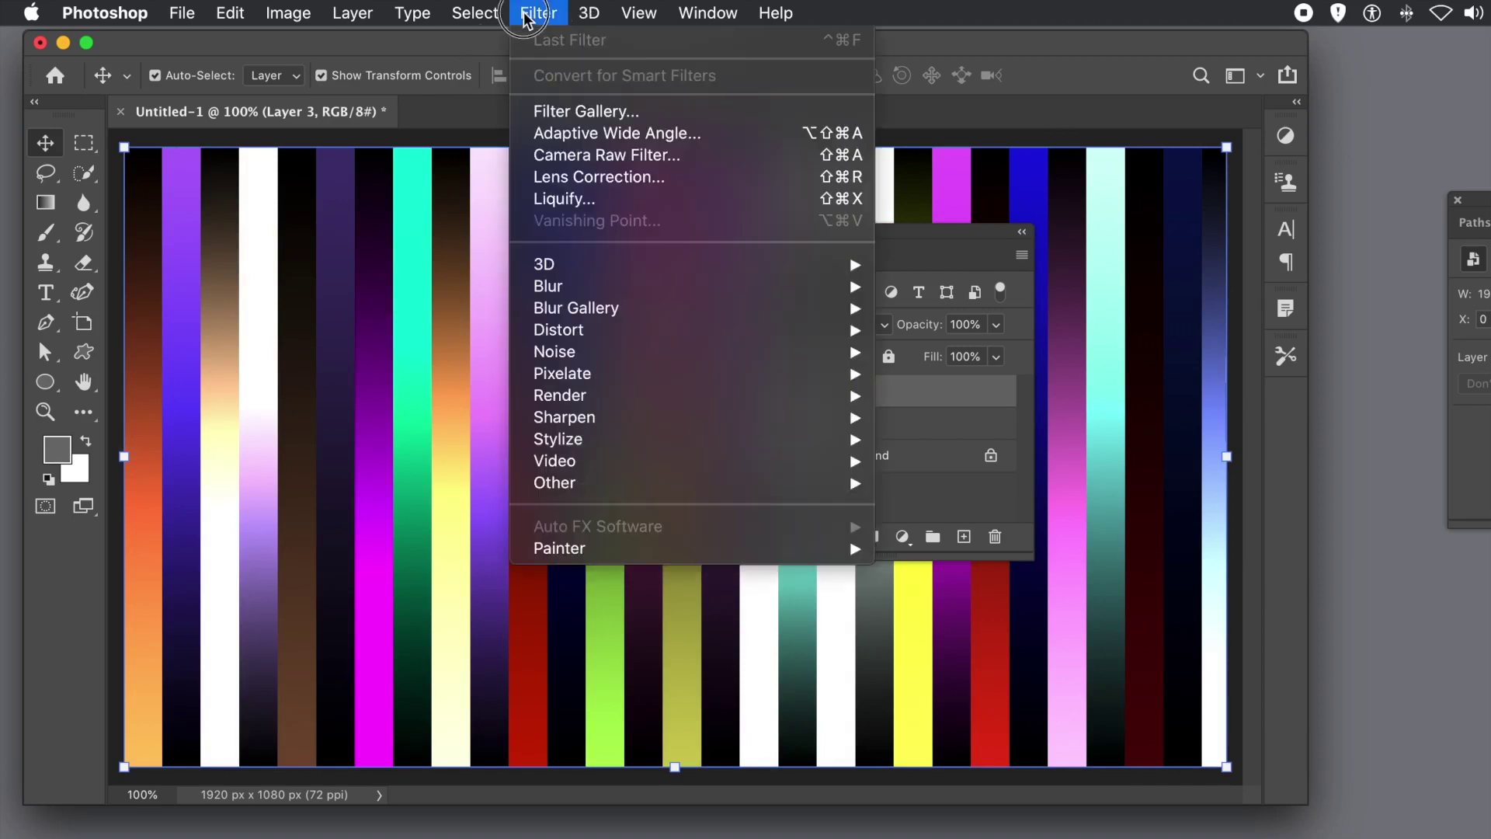
left_click(561, 200)
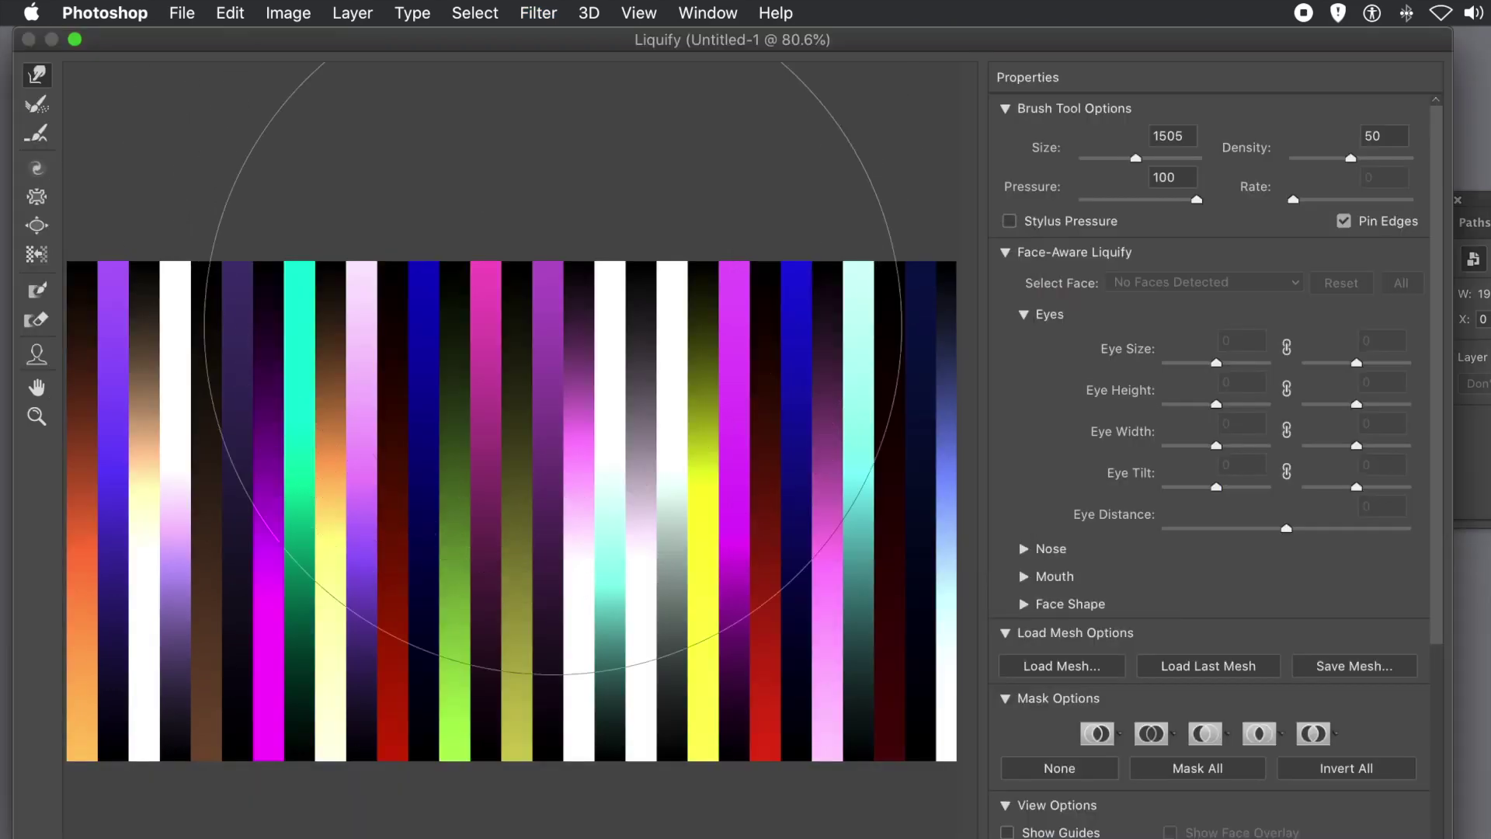
mouse_move(489, 458)
left_mouse_down()
mouse_move(427, 483)
mouse_move(253, 492)
left_mouse_up()
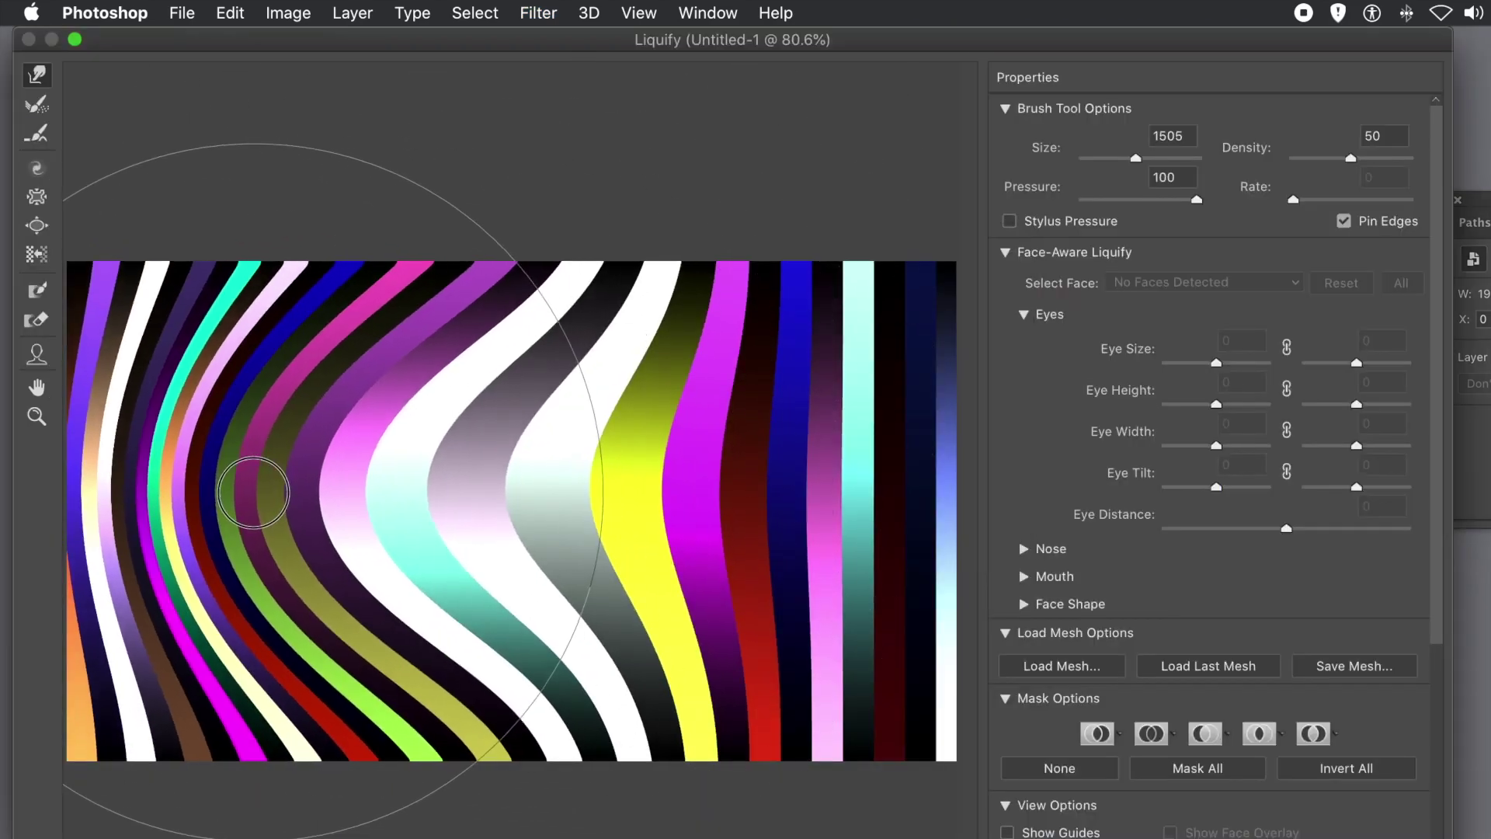
mouse_move(74, 501)
left_mouse_down()
mouse_move(349, 533)
mouse_move(579, 516)
mouse_move(574, 532)
mouse_move(462, 548)
mouse_move(1, 578)
left_mouse_up()
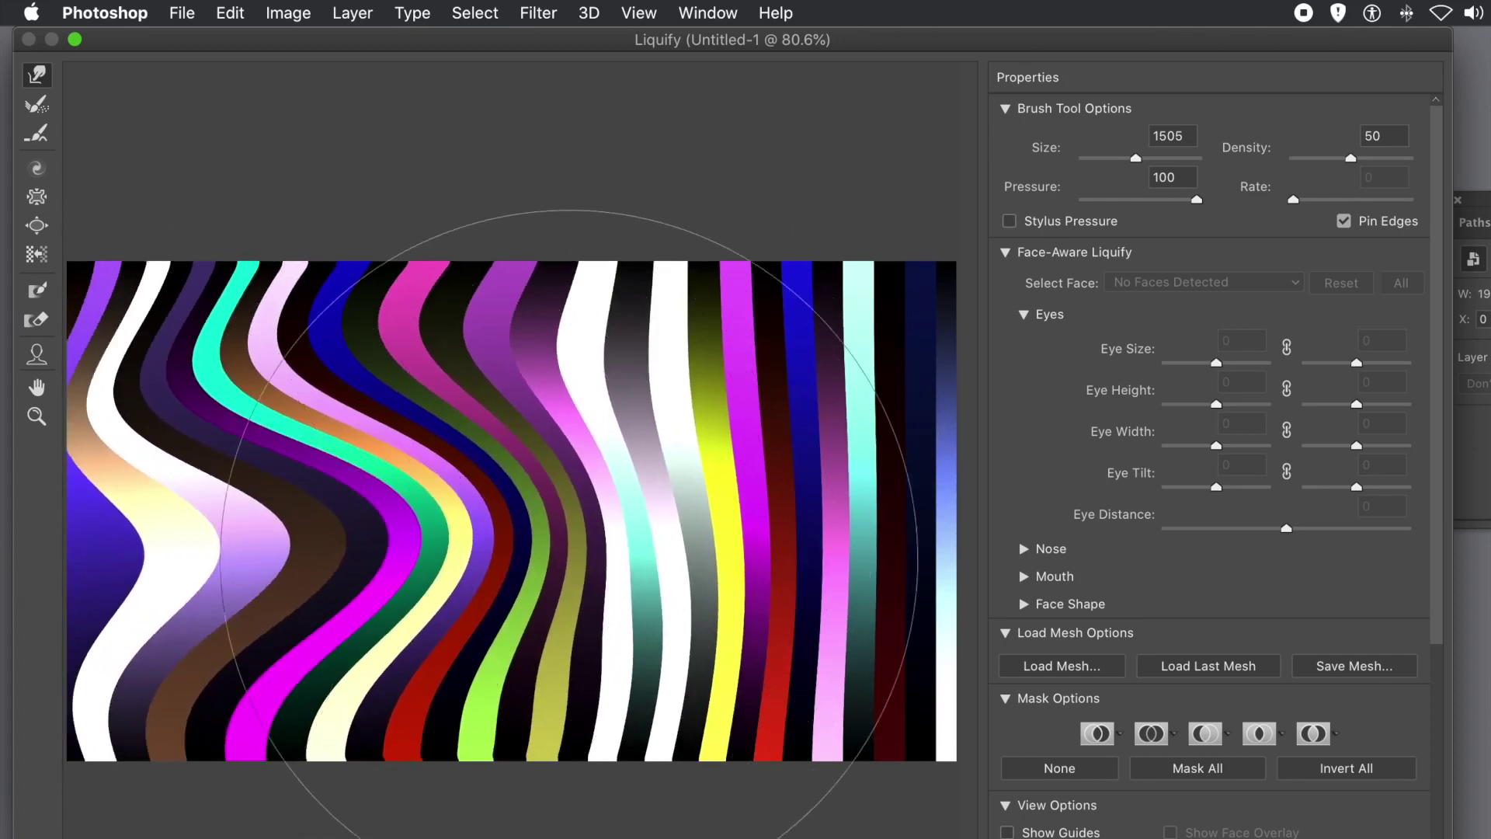
mouse_move(626, 543)
left_mouse_down()
mouse_move(248, 553)
mouse_move(466, 557)
left_mouse_up()
mouse_move(590, 567)
left_mouse_down()
mouse_move(506, 559)
mouse_move(280, 436)
left_mouse_up()
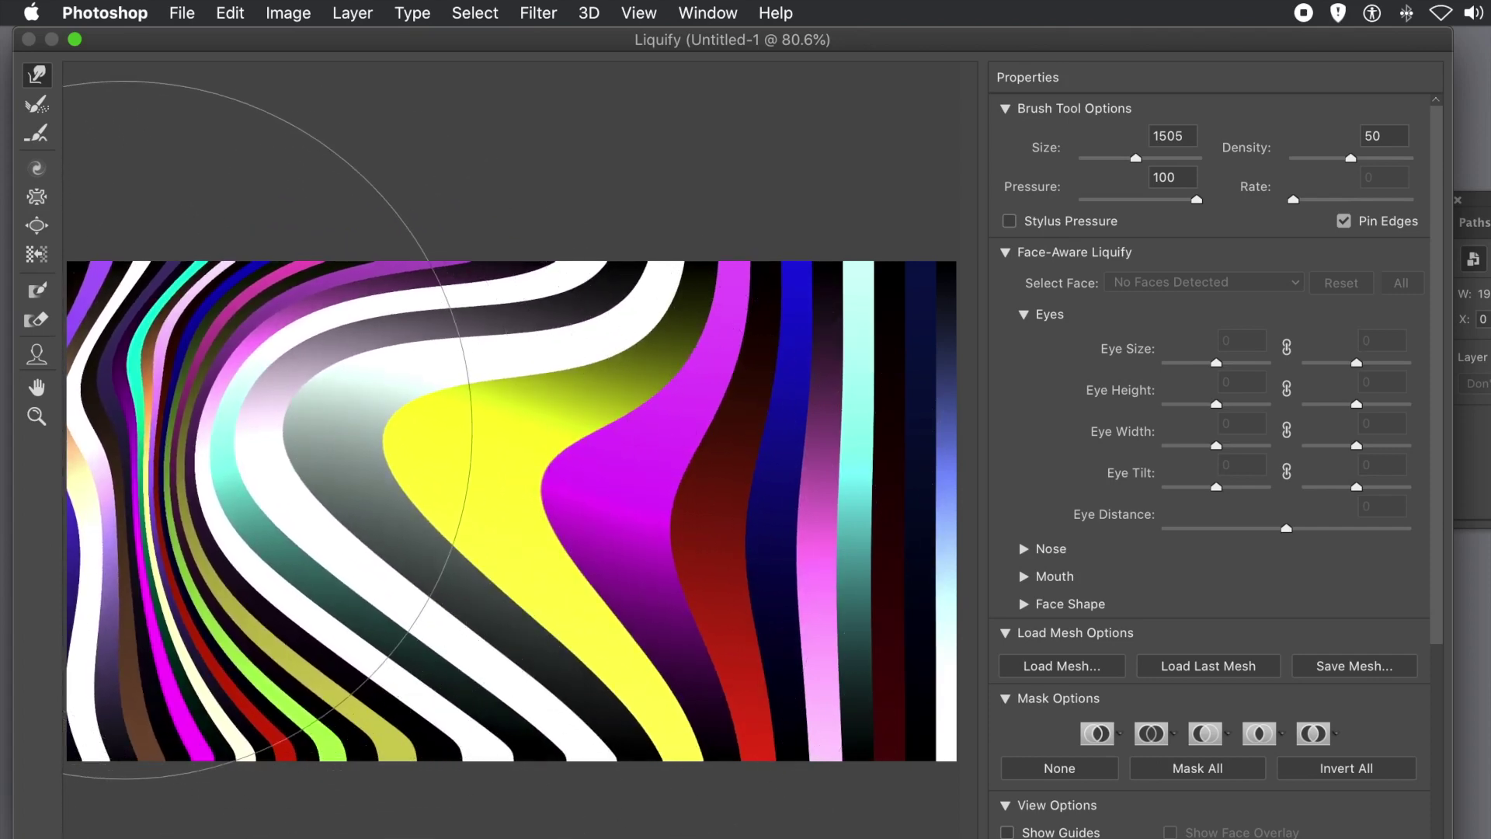
left_click_drag(163, 432, 261, 483)
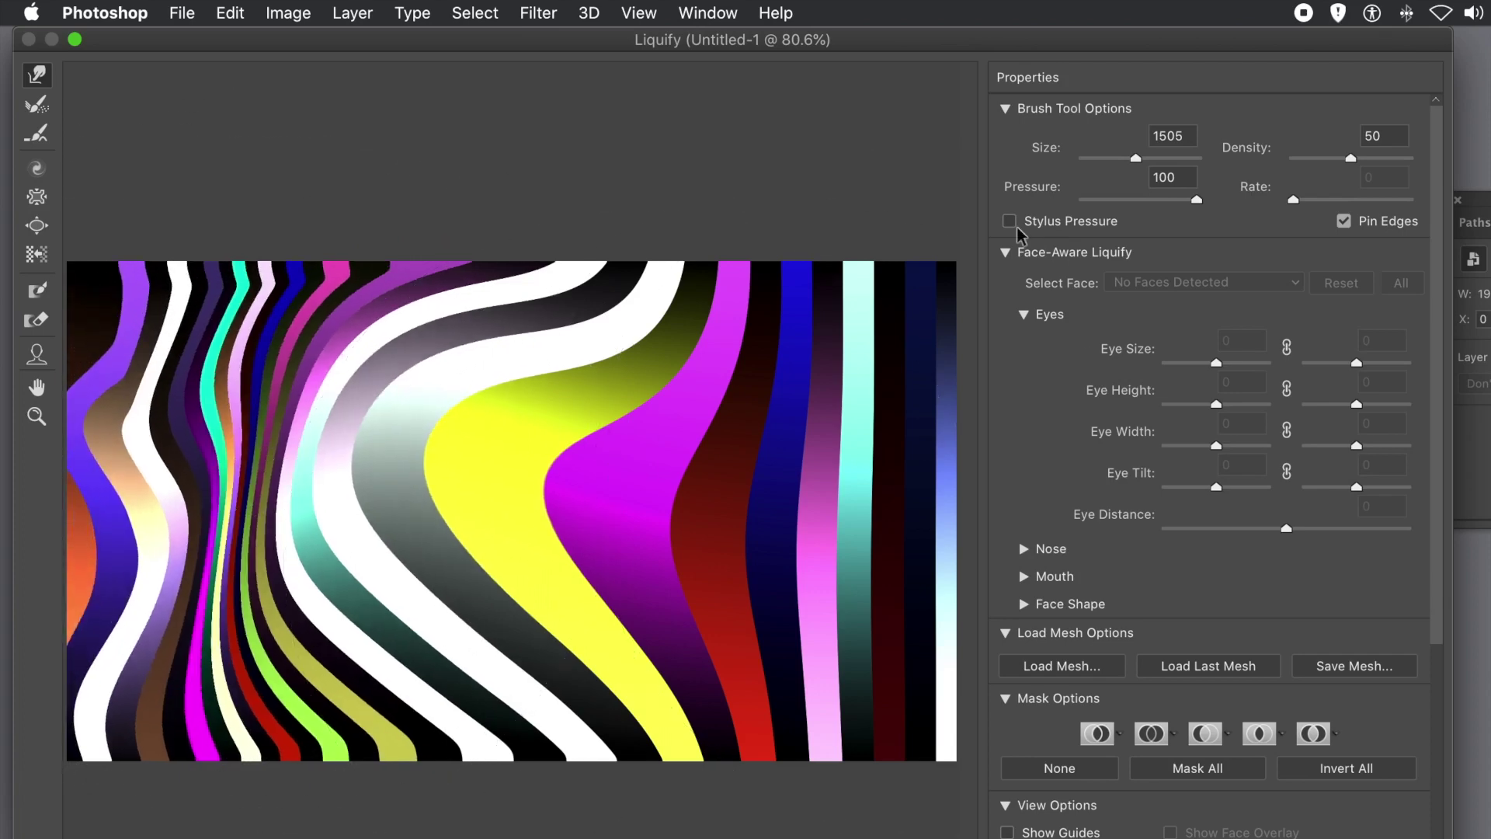
left_click_drag(1132, 160, 1110, 160)
left_click_drag(809, 499, 616, 426)
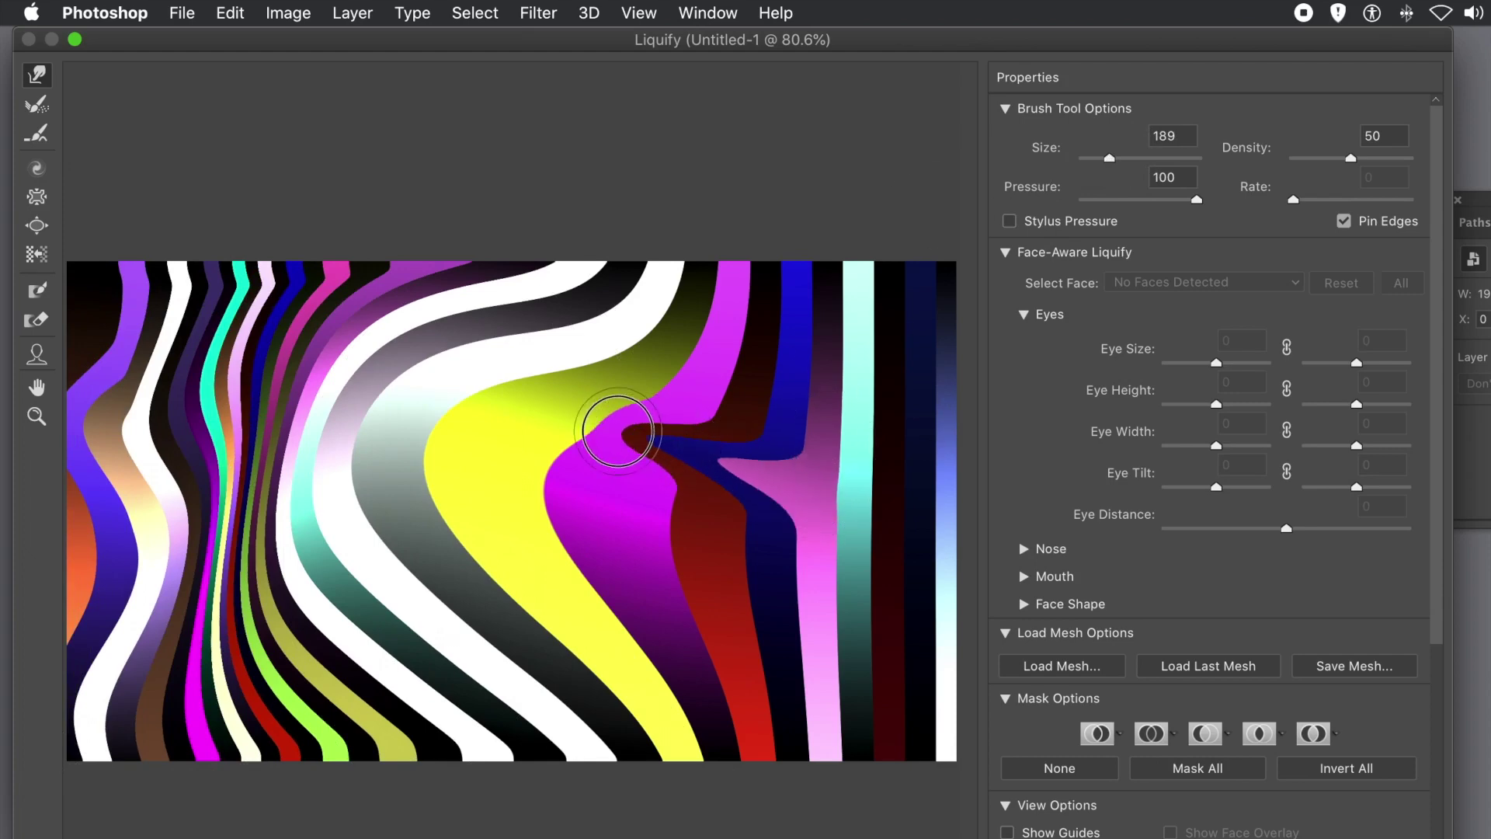
left_click_drag(254, 377, 301, 371)
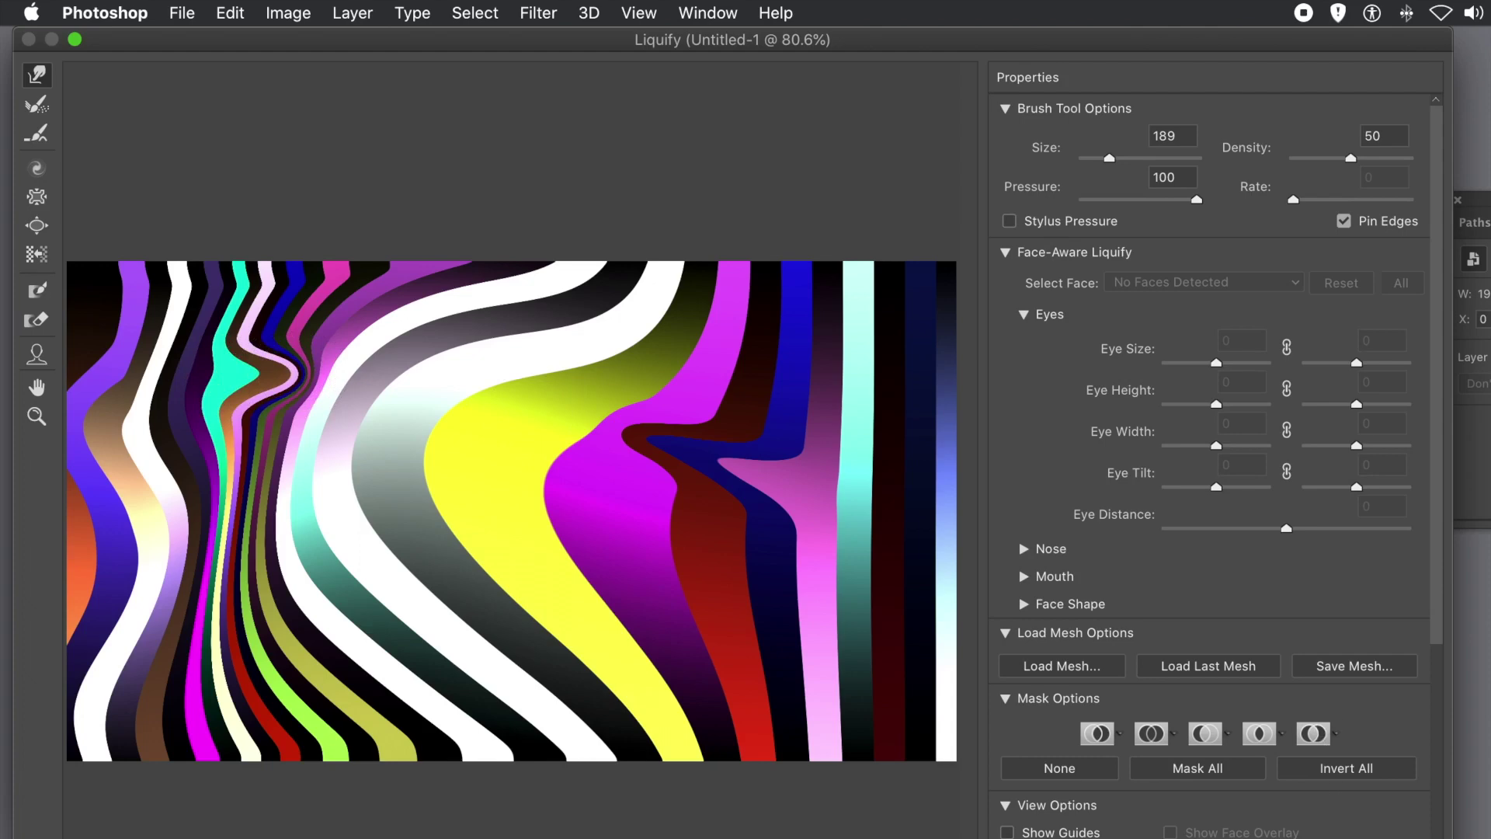
key("Return")
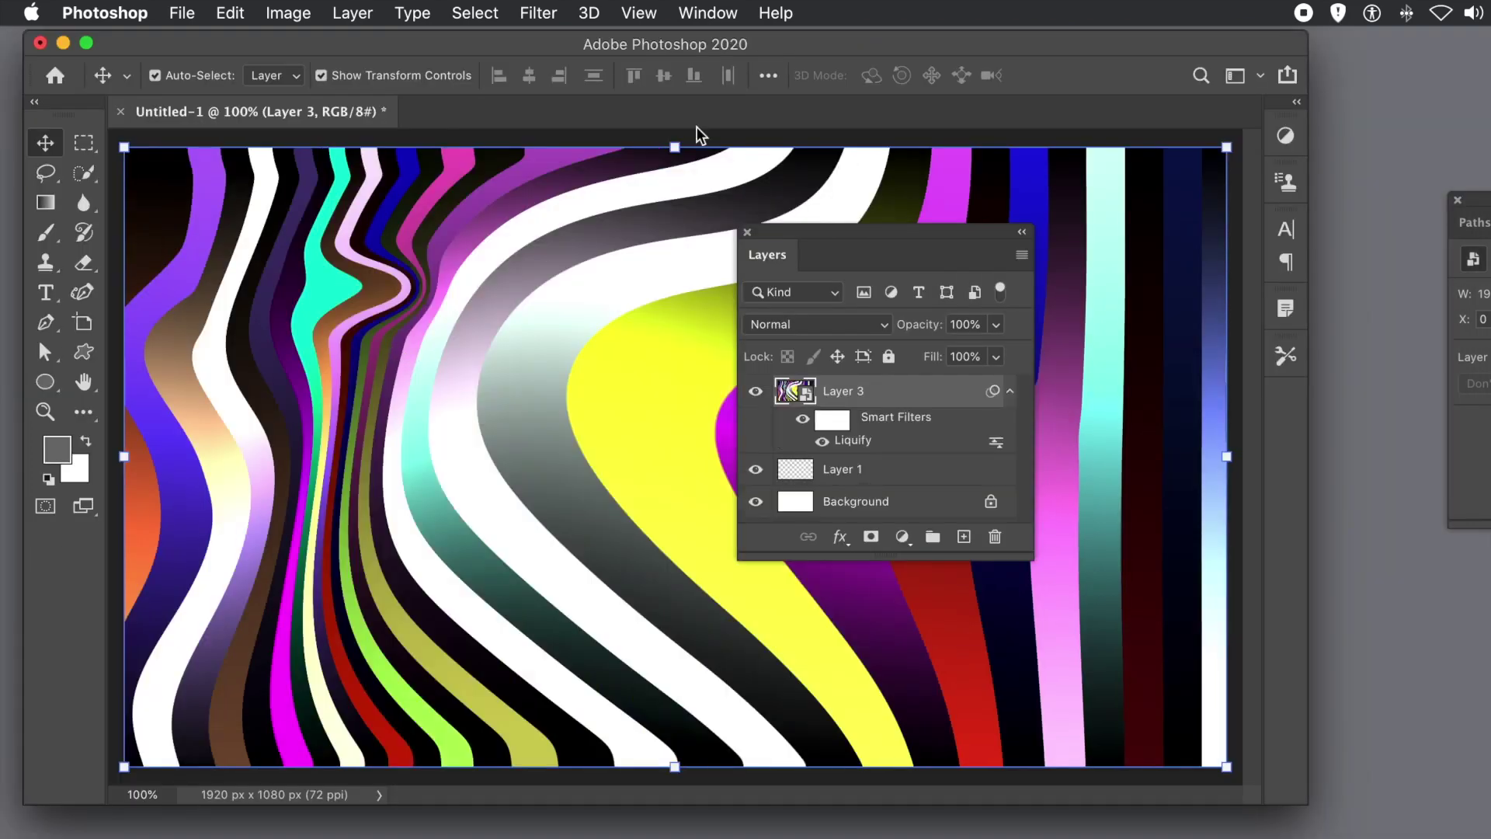
left_click_drag(826, 232, 1082, 227)
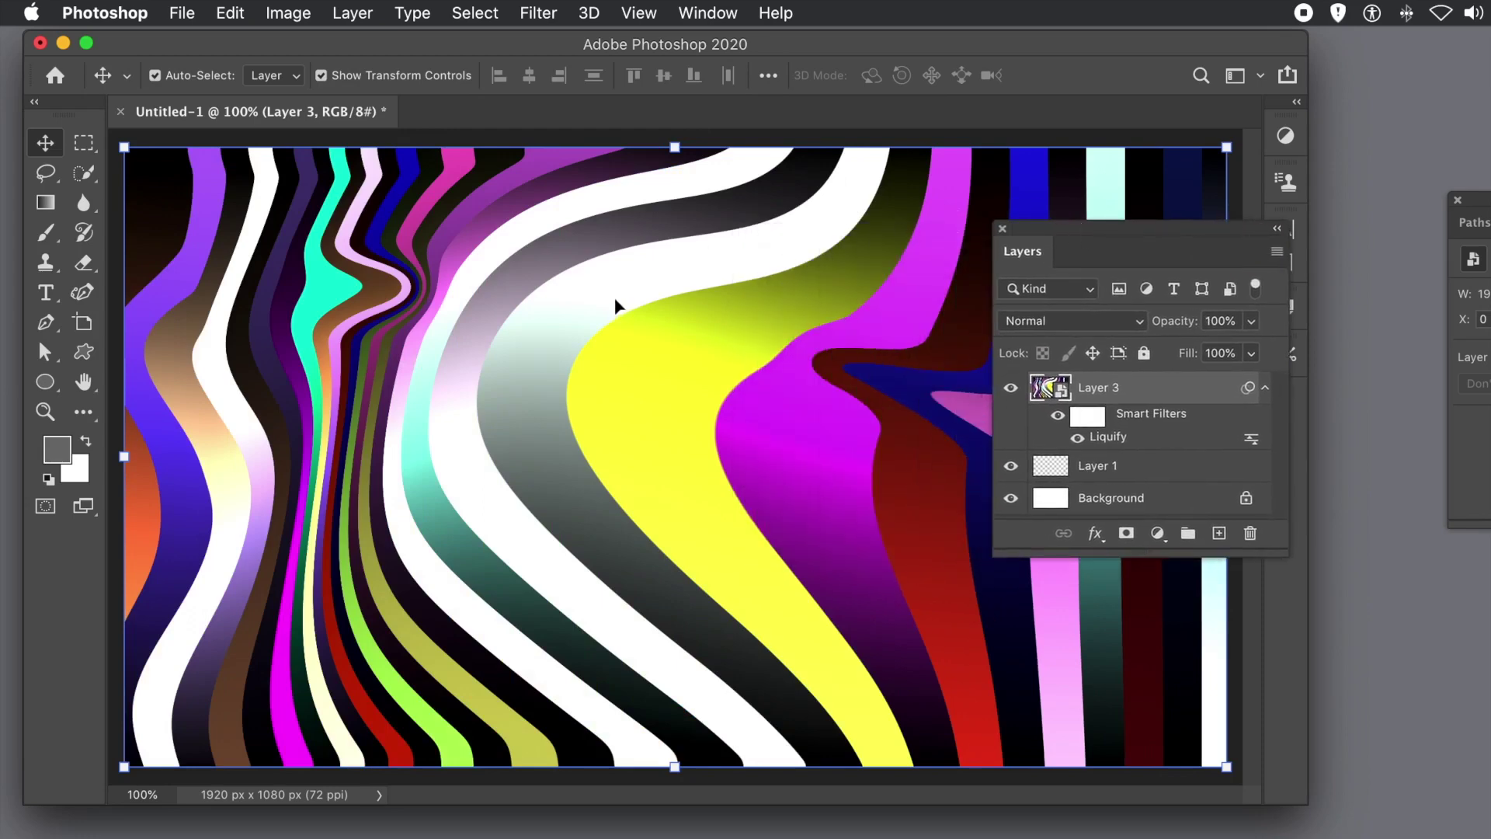
key("super")
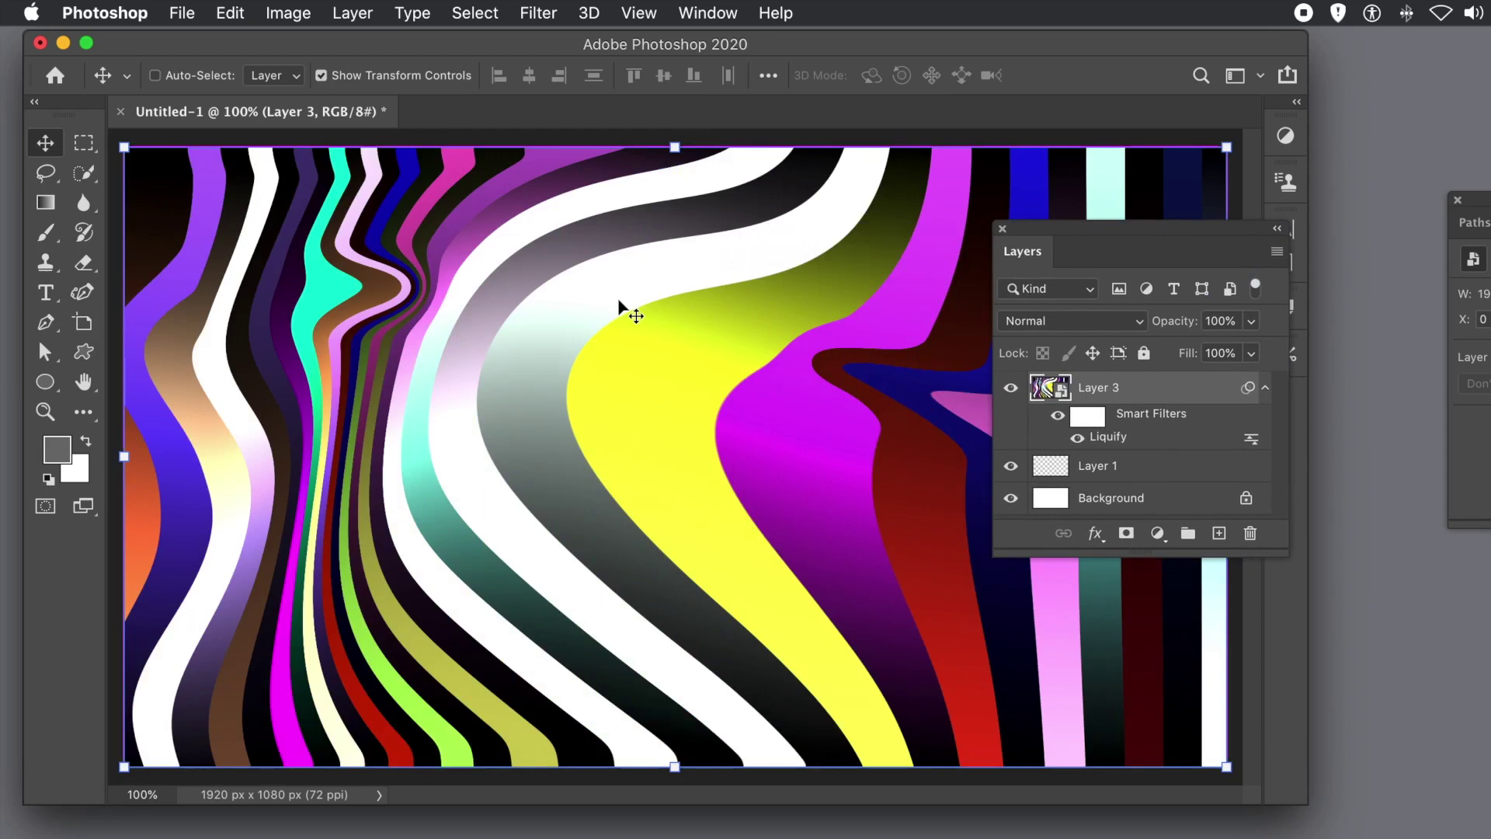
key("super+z")
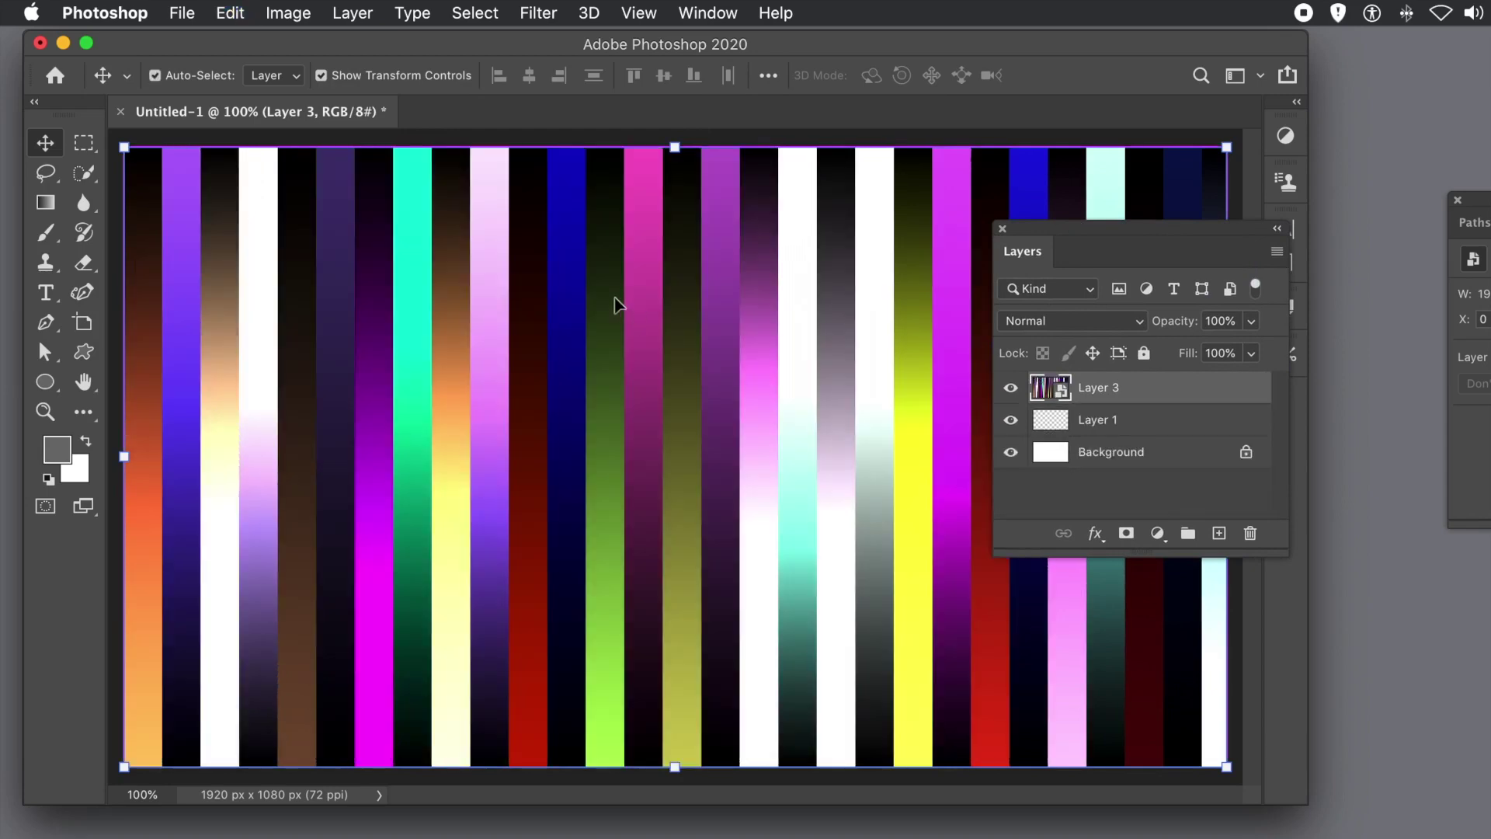
left_click(298, 17)
- Apply a Color Lookup smart filter using the Blue Tone abstract profile to Layer 3
left_click(301, 77)
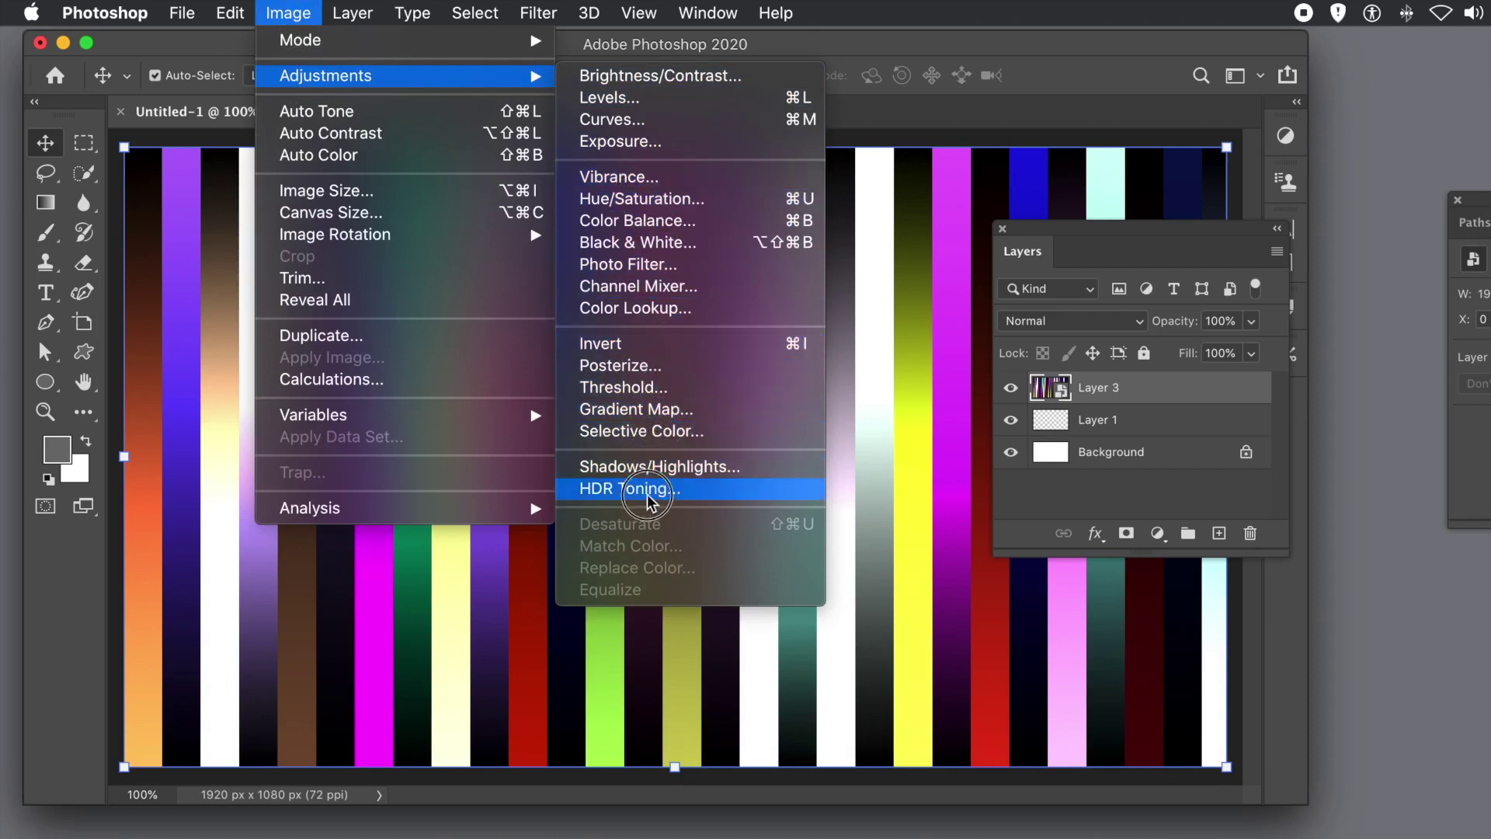
left_click(648, 311)
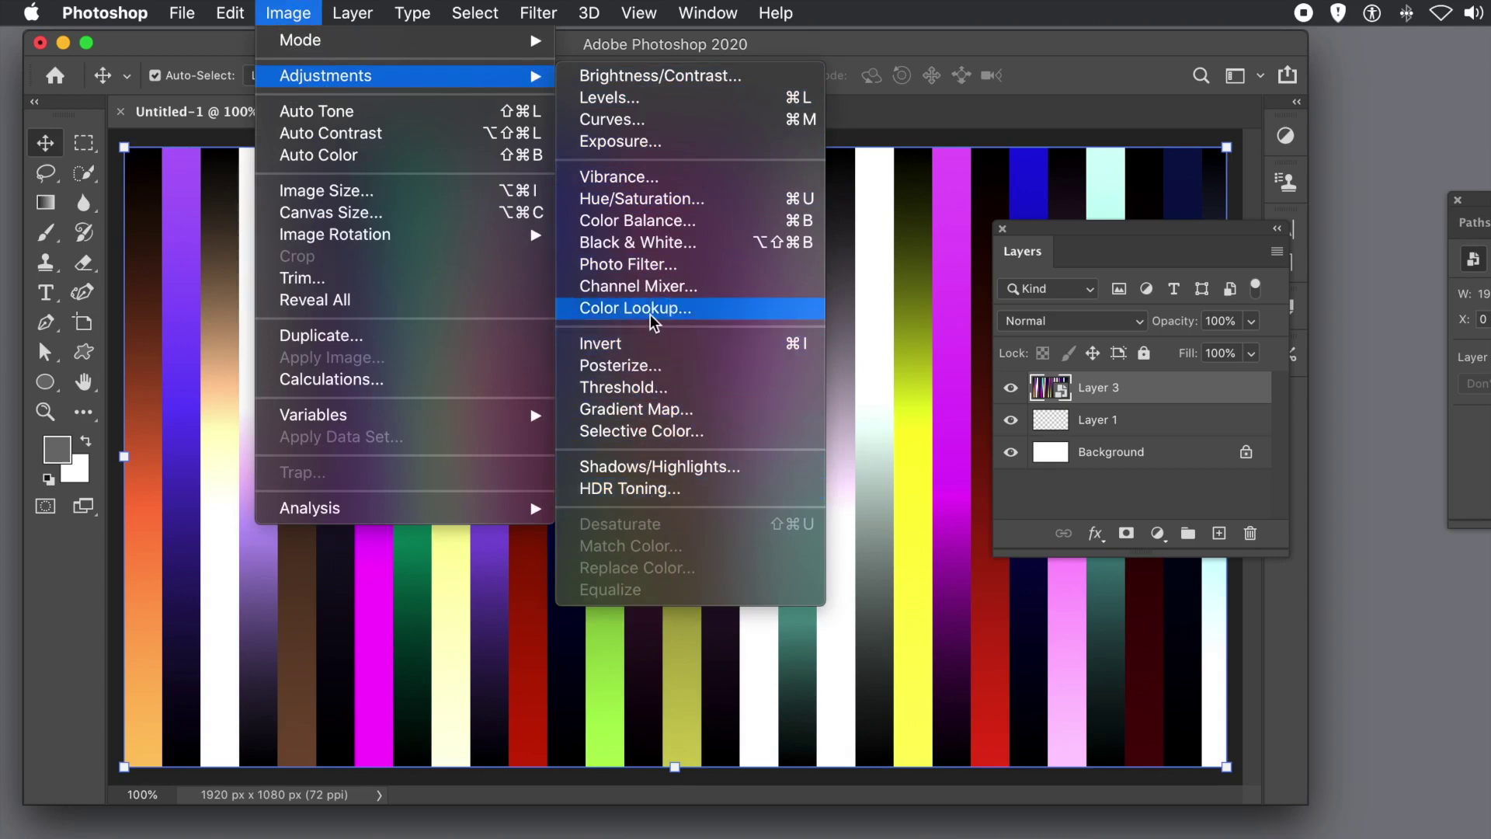
left_click(667, 312)
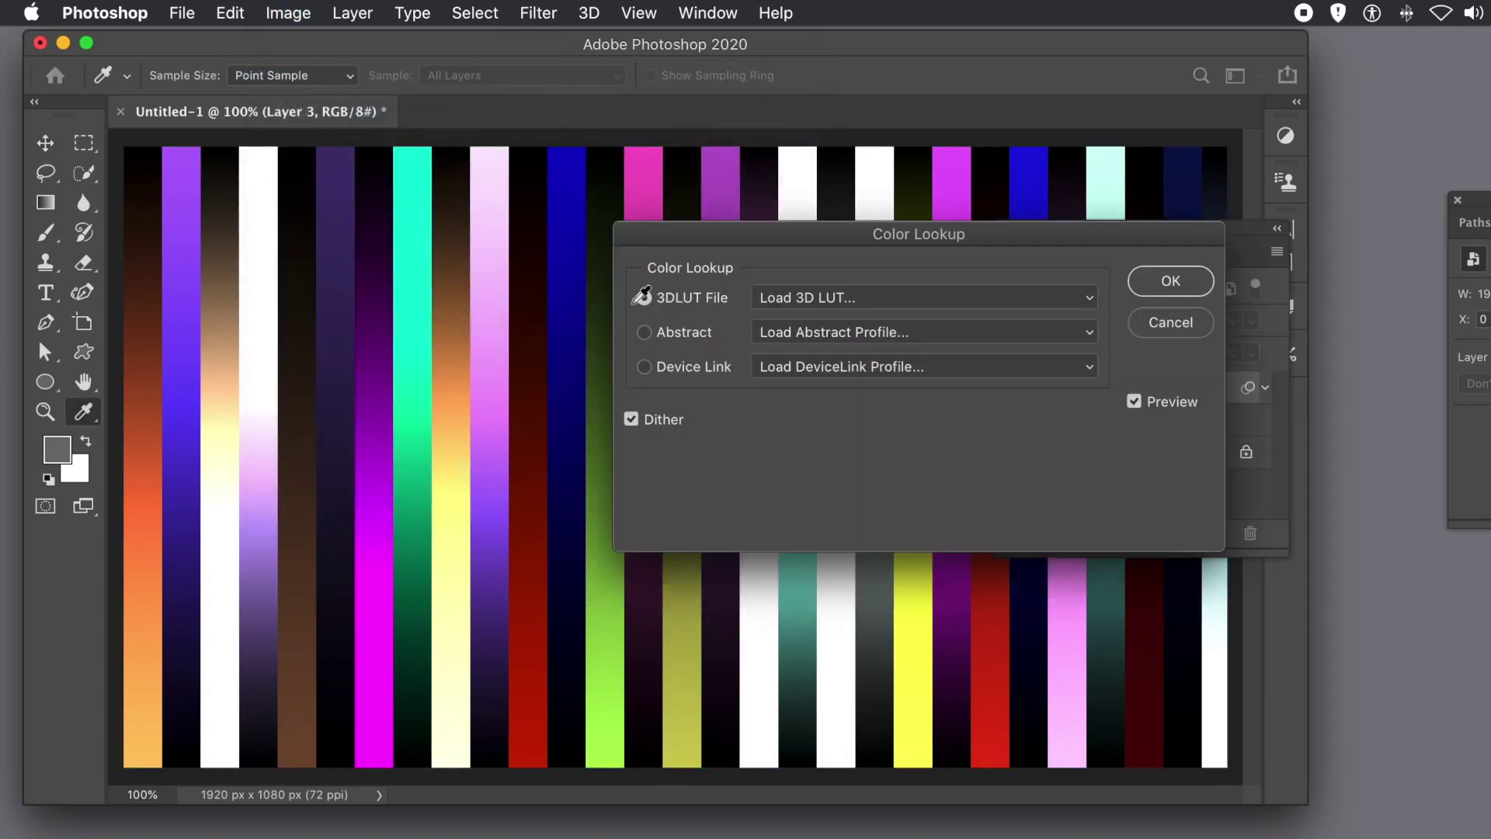
left_click(870, 321)
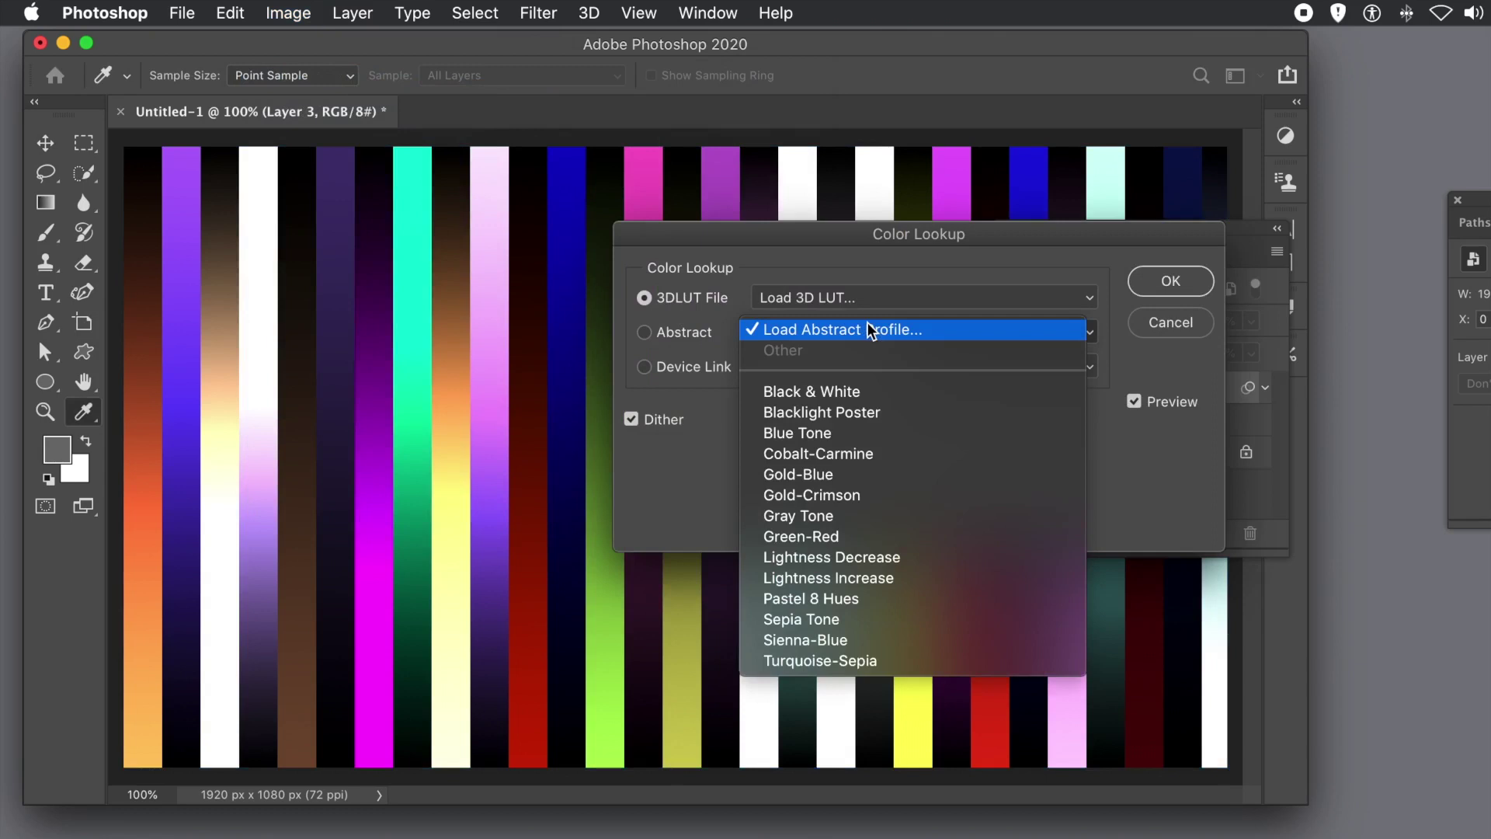
left_click(833, 435)
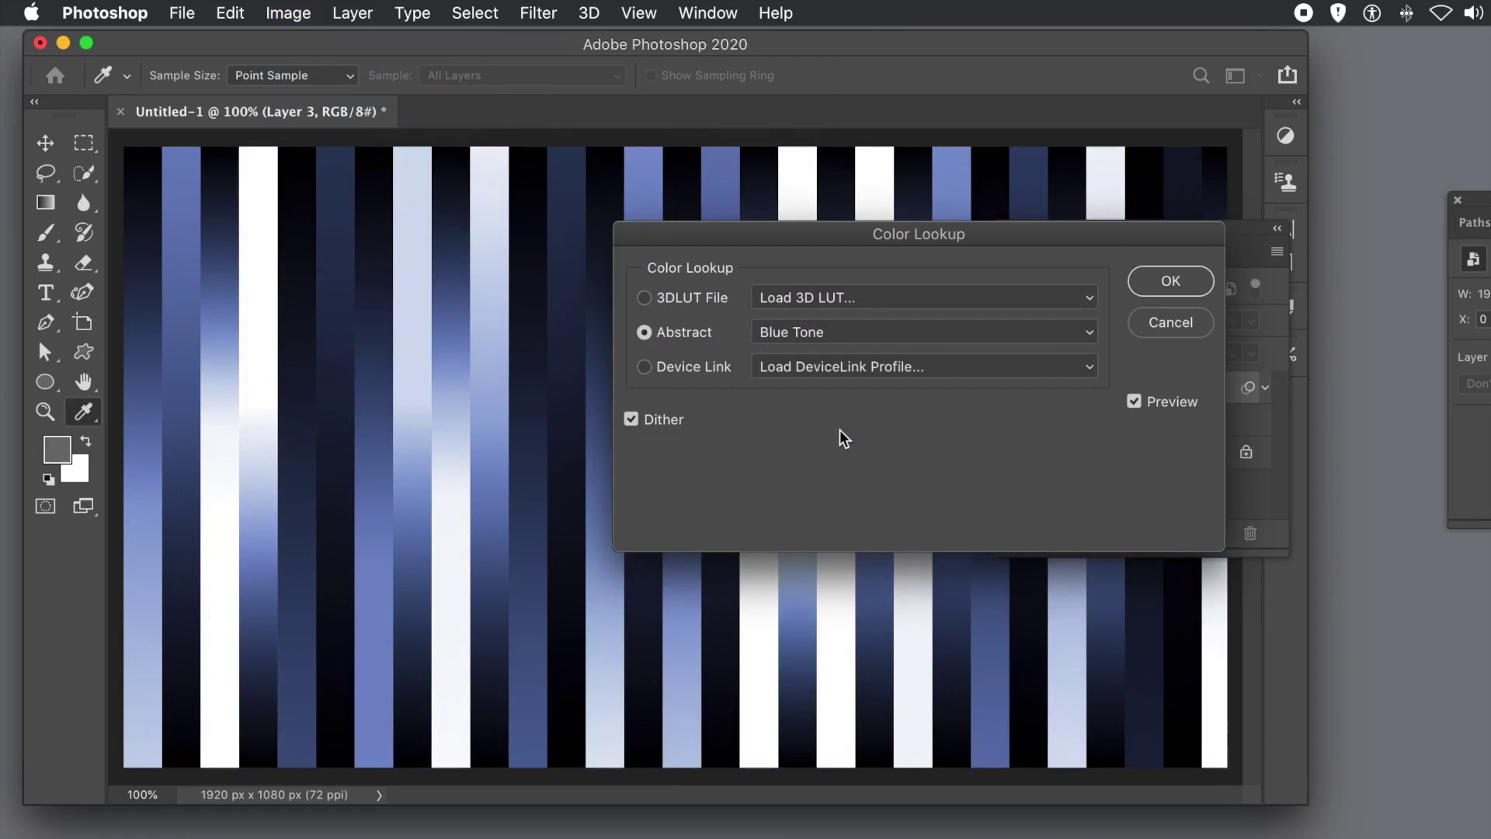
left_click(1192, 285)
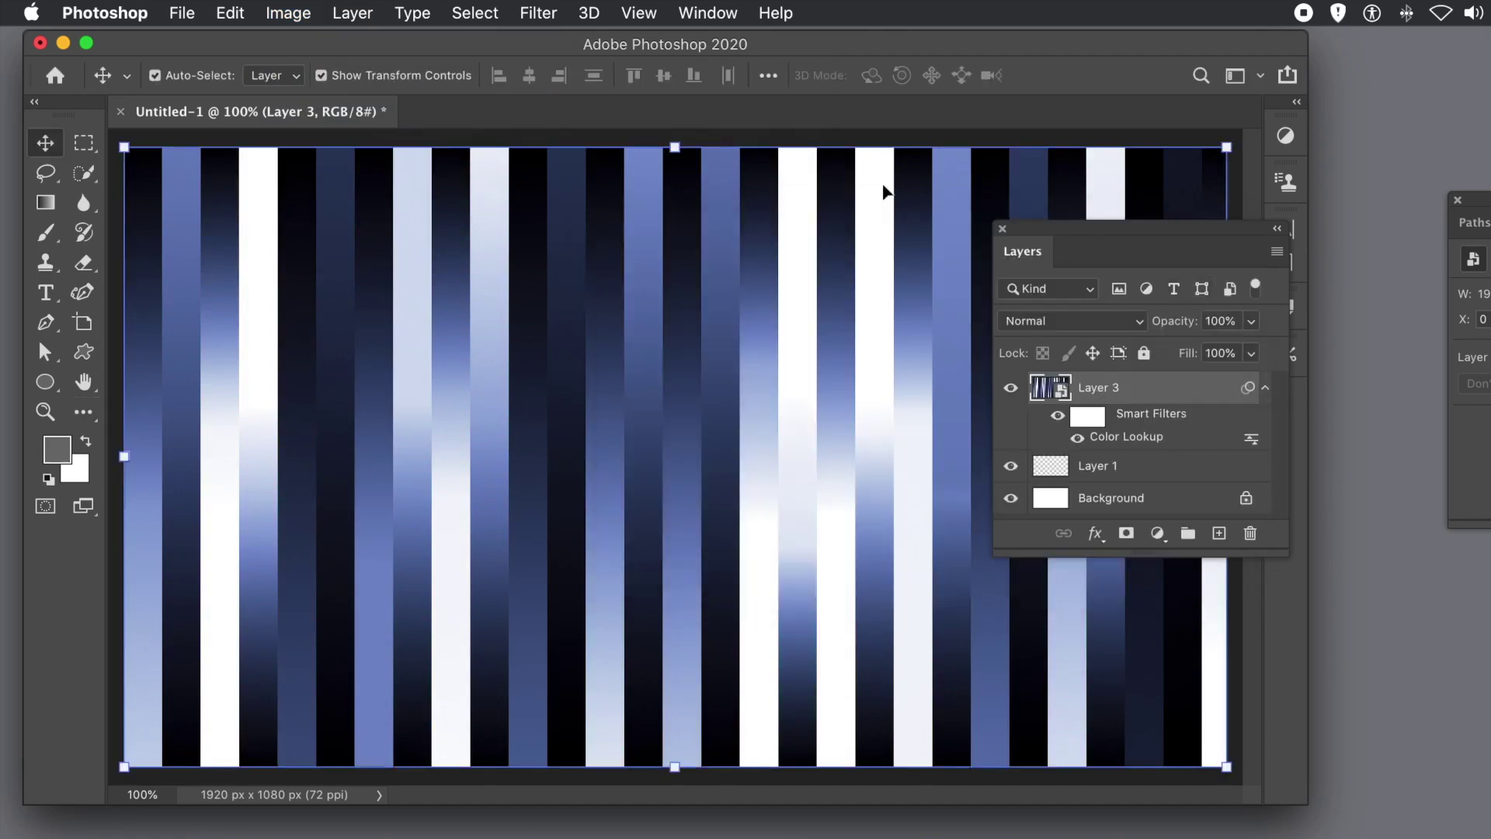